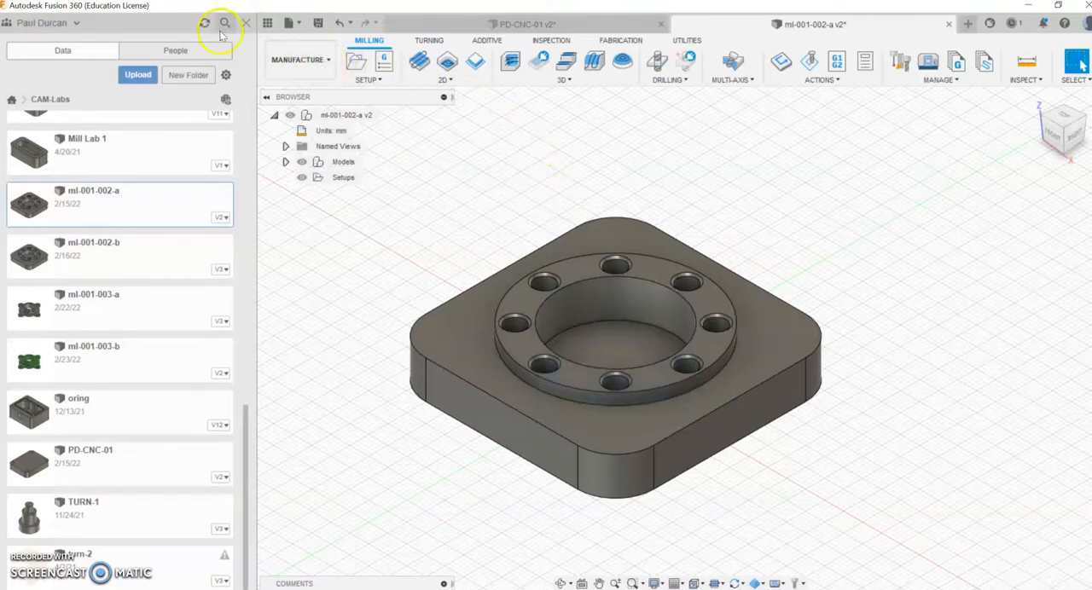
Step: Hide the data panel and set the workspace for the flanged plate model to Manufacture
click(245, 23)
scroll(341, 372, up, 3)
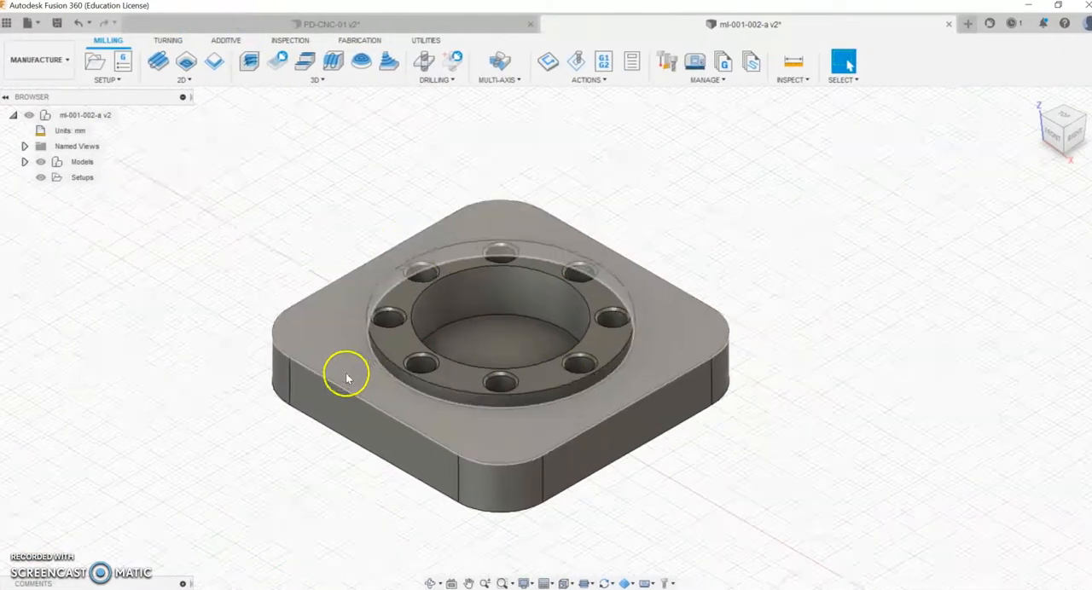
click(34, 63)
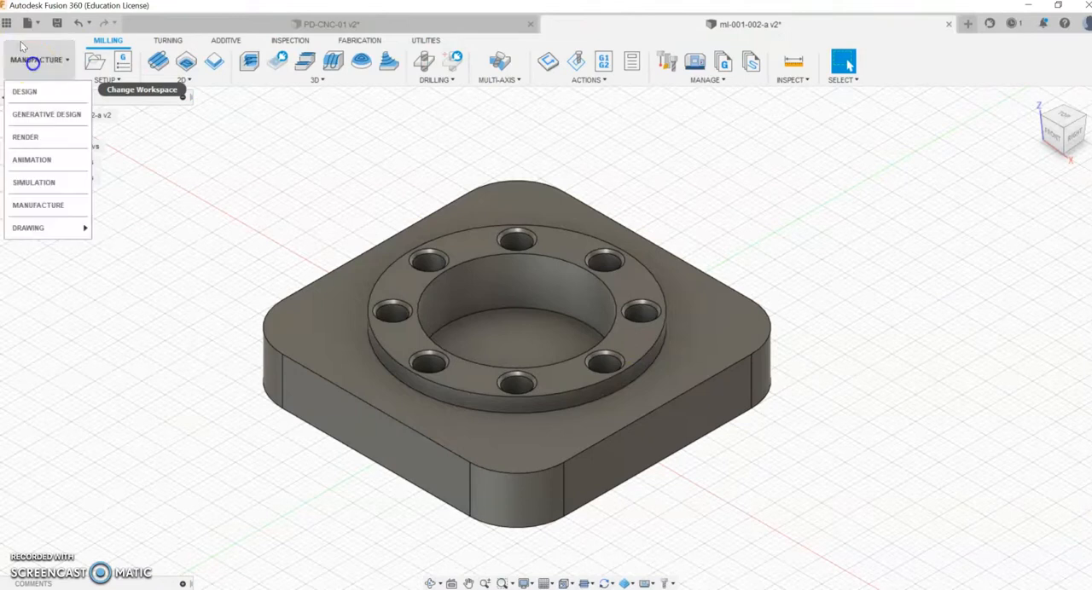
click(51, 205)
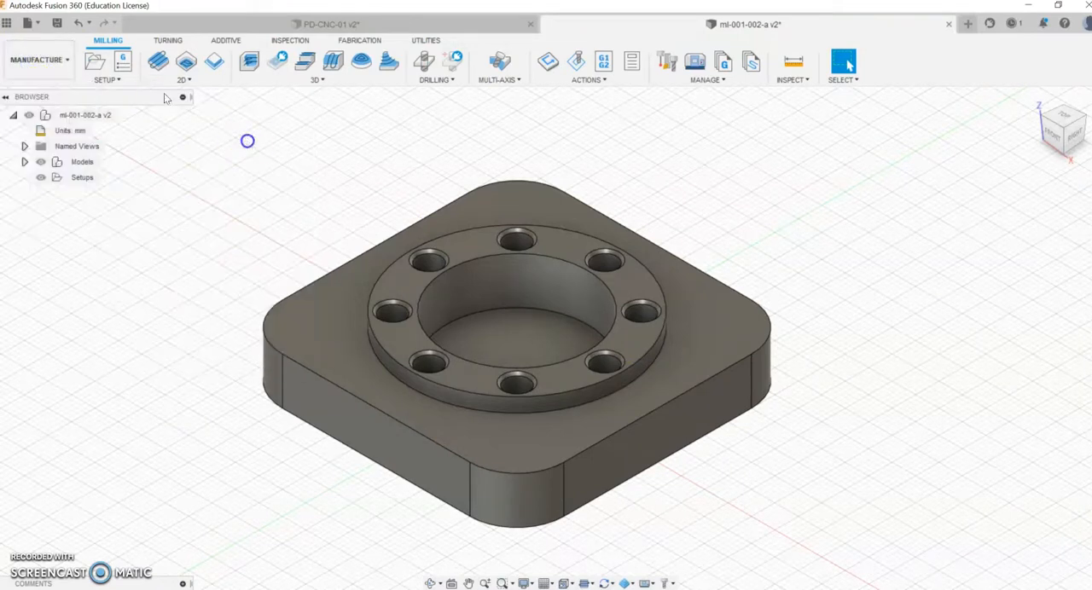
Step: Create a new milling setup and set its stock mode to a fixed size box
click(97, 63)
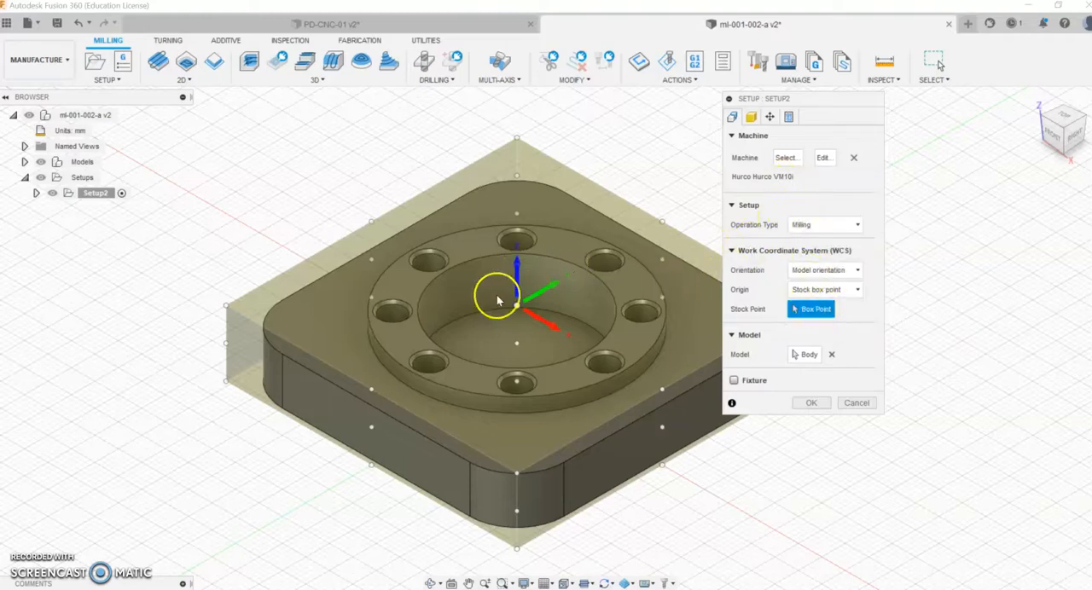
click(753, 121)
drag(848, 97, 916, 101)
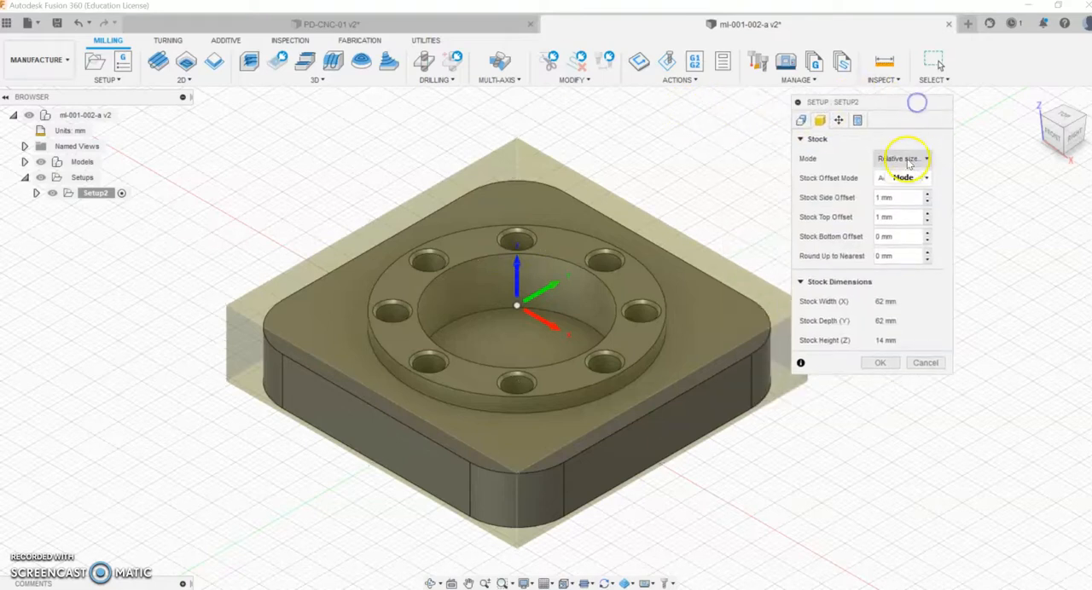
click(907, 160)
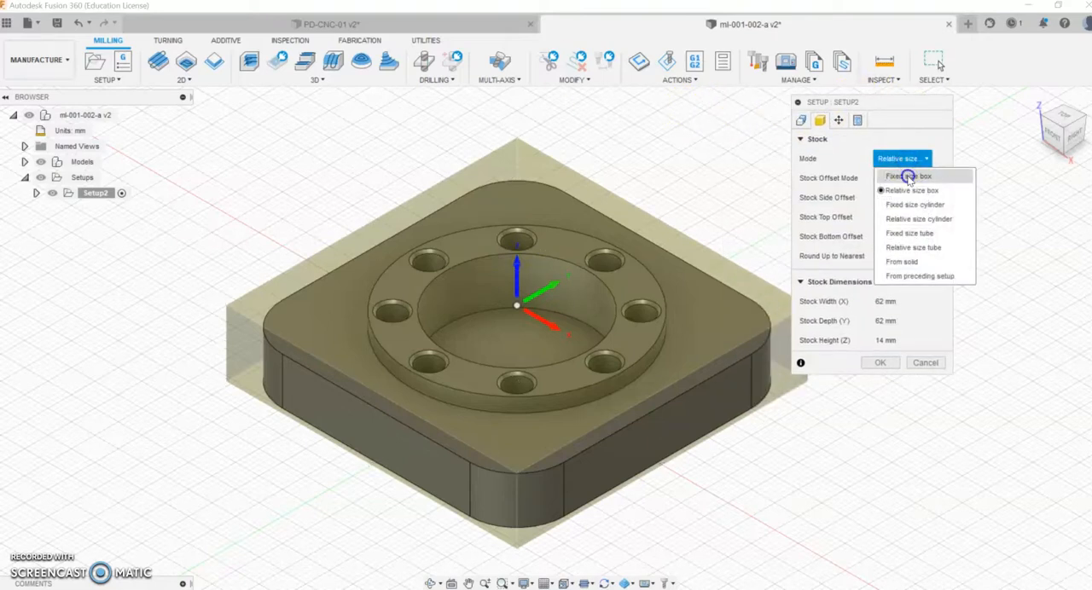
click(907, 176)
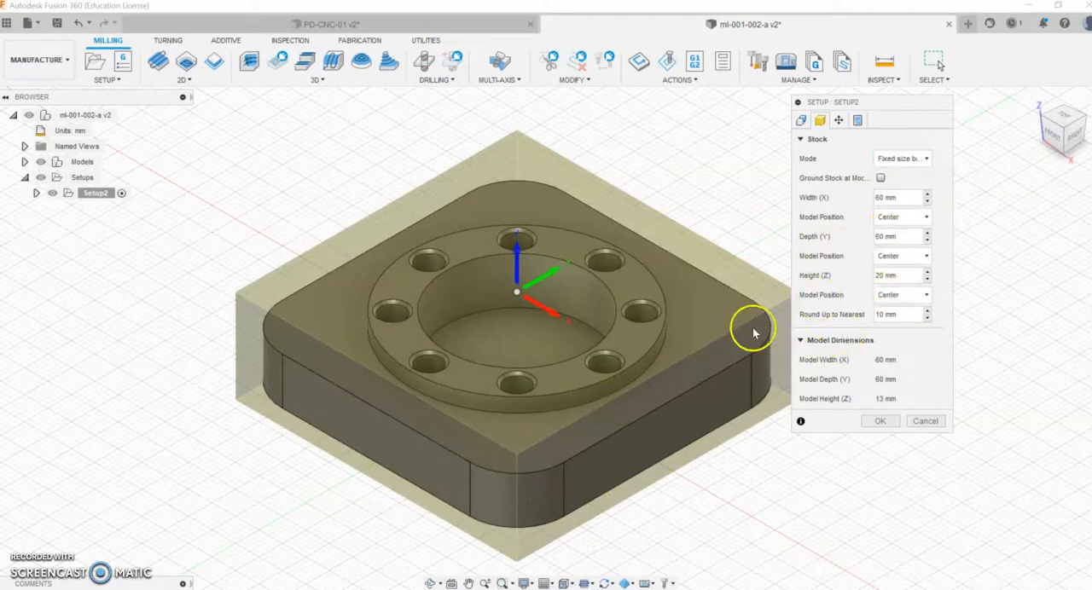
Step: Set the stock box's width (X) and depth (Y) to 70 mm each
click(431, 583)
drag(475, 470, 453, 529)
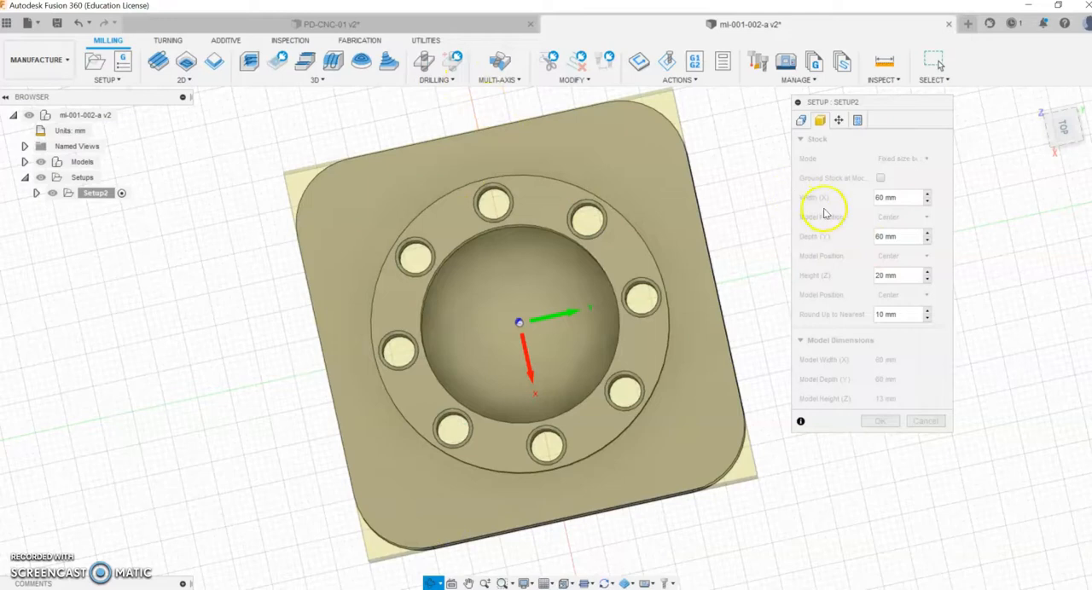
key(Escape)
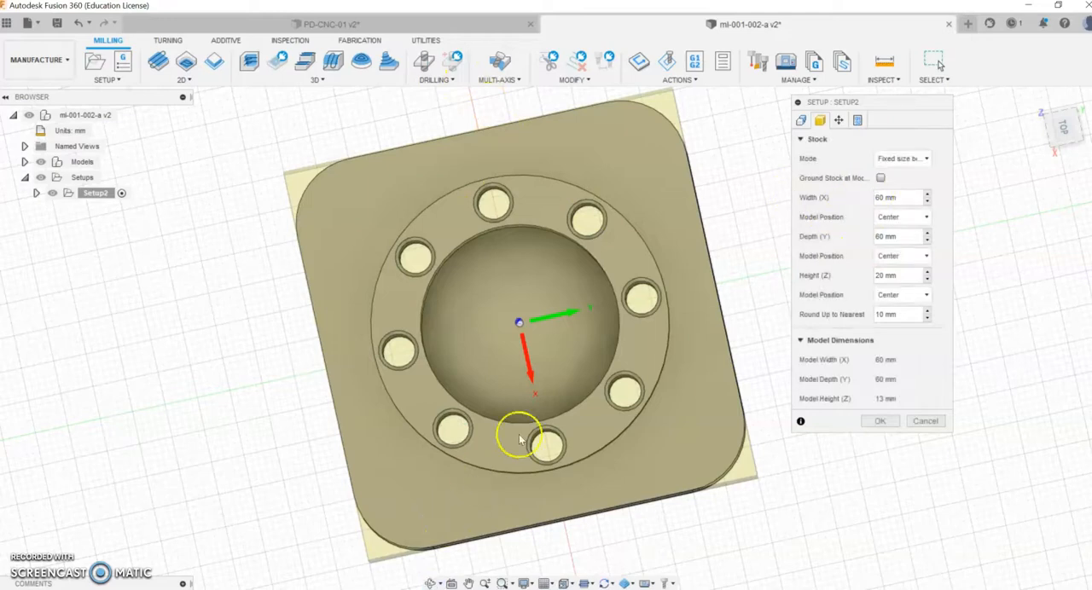
click(910, 199)
drag(885, 196, 881, 198)
text(70)
click(906, 242)
drag(908, 238, 875, 236)
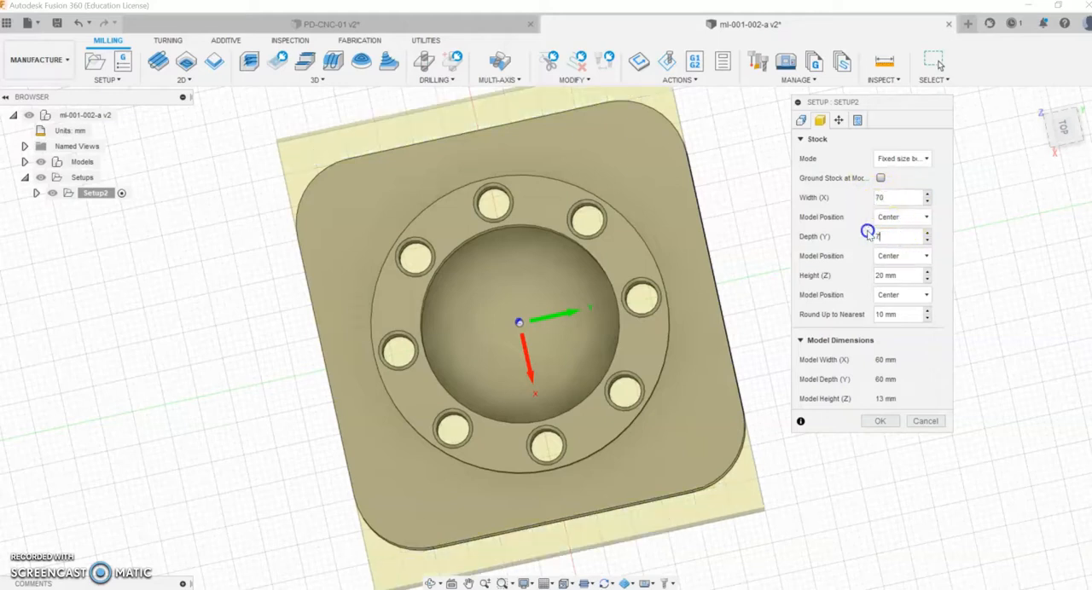
text(70)
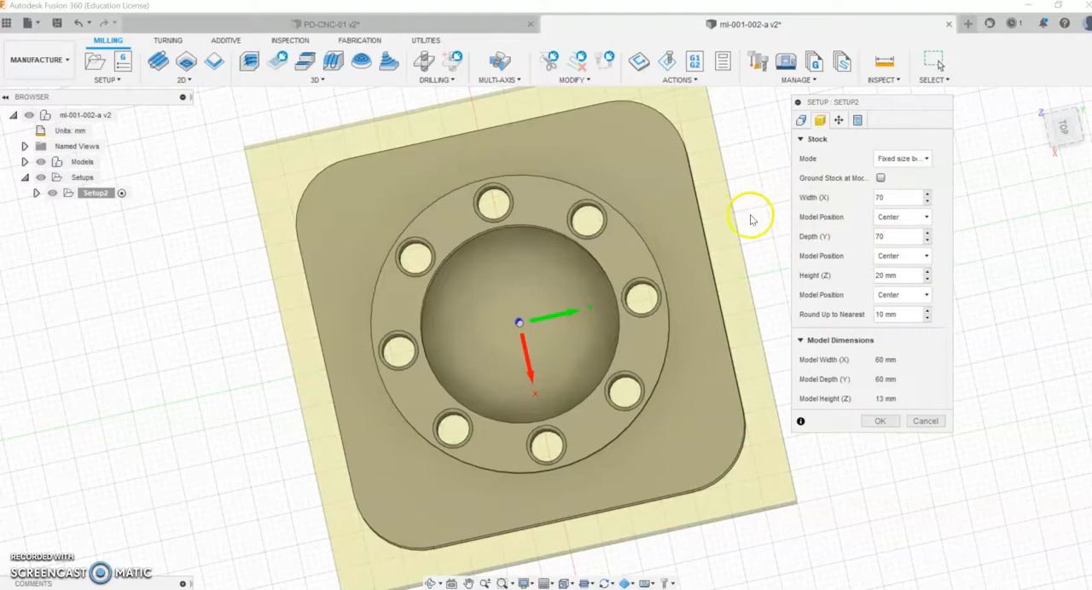
scroll(750, 220, down, 2)
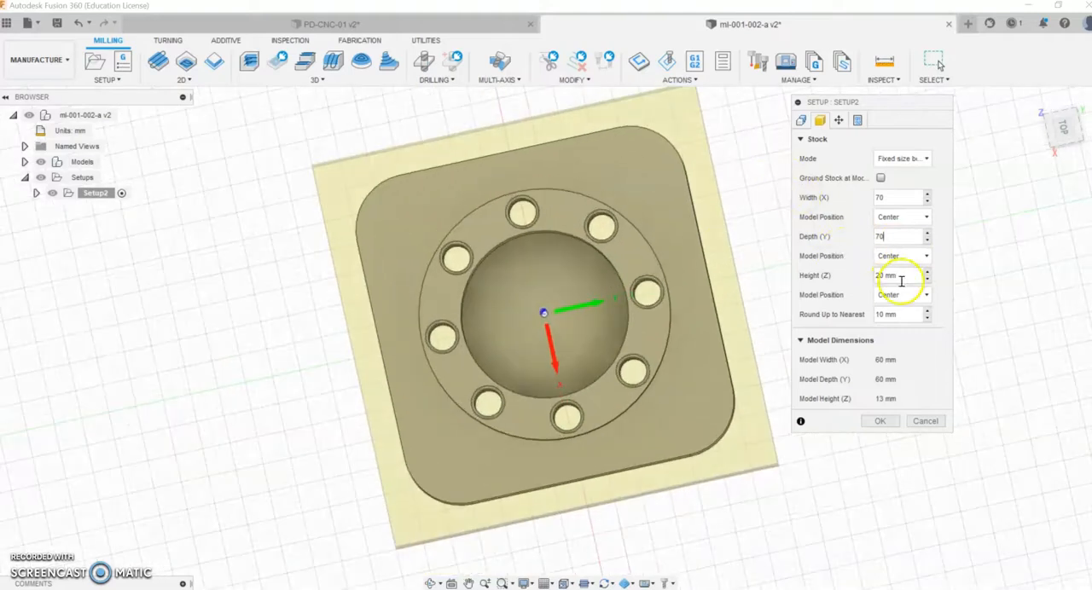
Step: Position the model in the stock's height with an offset of 1 mm from the top (+Z)
click(902, 294)
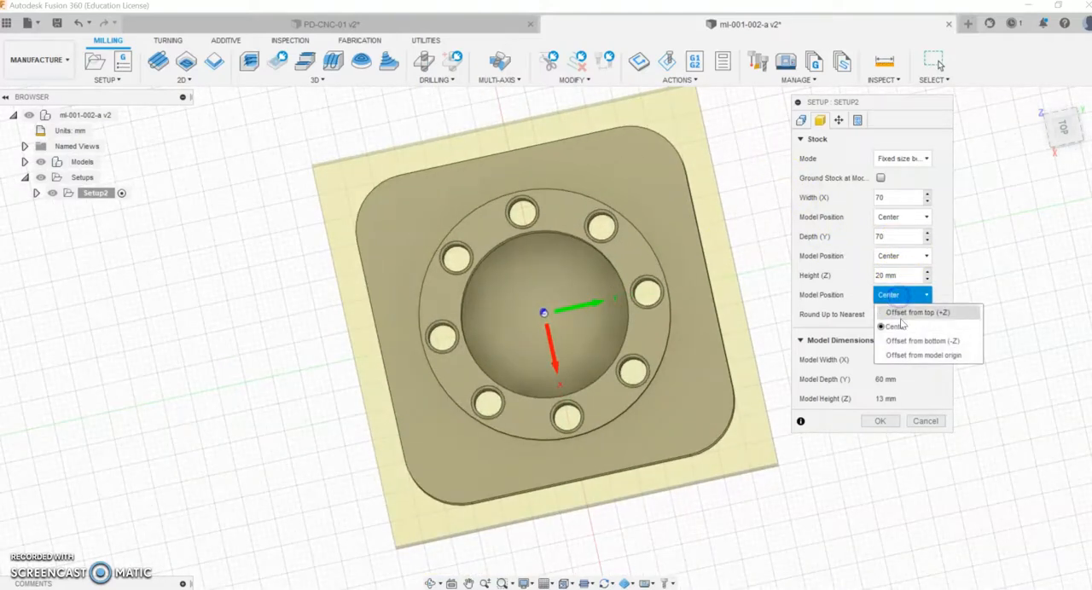
click(901, 310)
drag(902, 312, 869, 309)
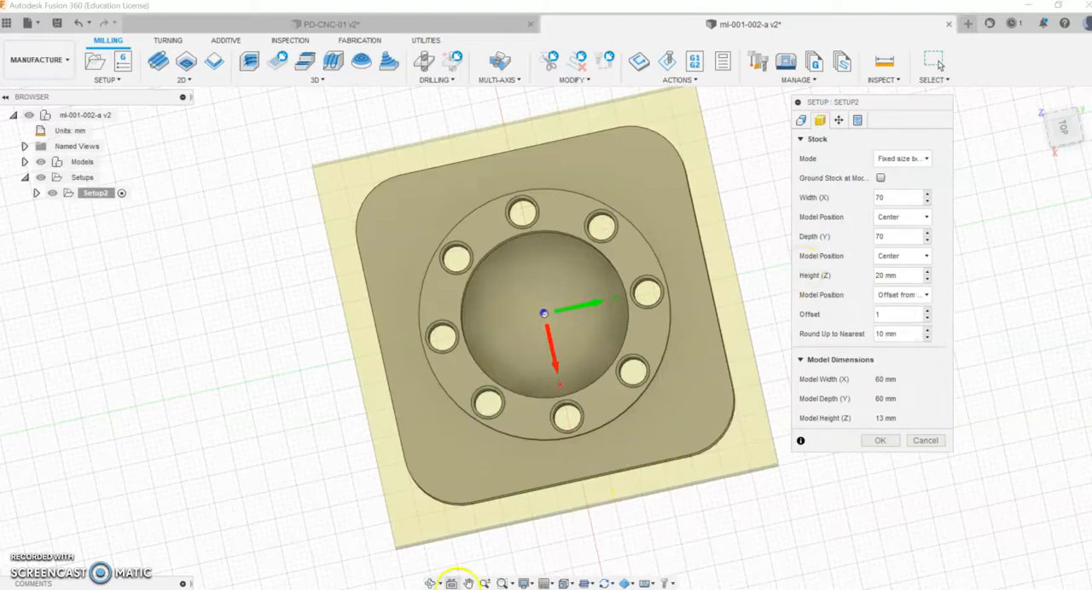
click(431, 583)
drag(544, 423, 541, 344)
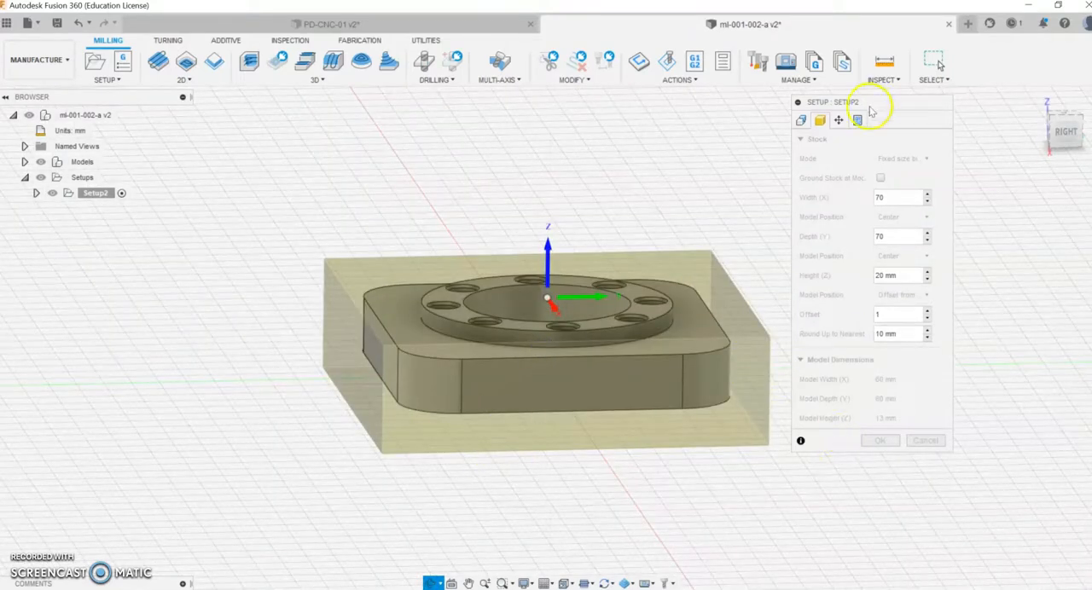
Step: Check the setup's part position and post-process settings, keep the fixture box point as attach point, and confirm the setup
click(839, 120)
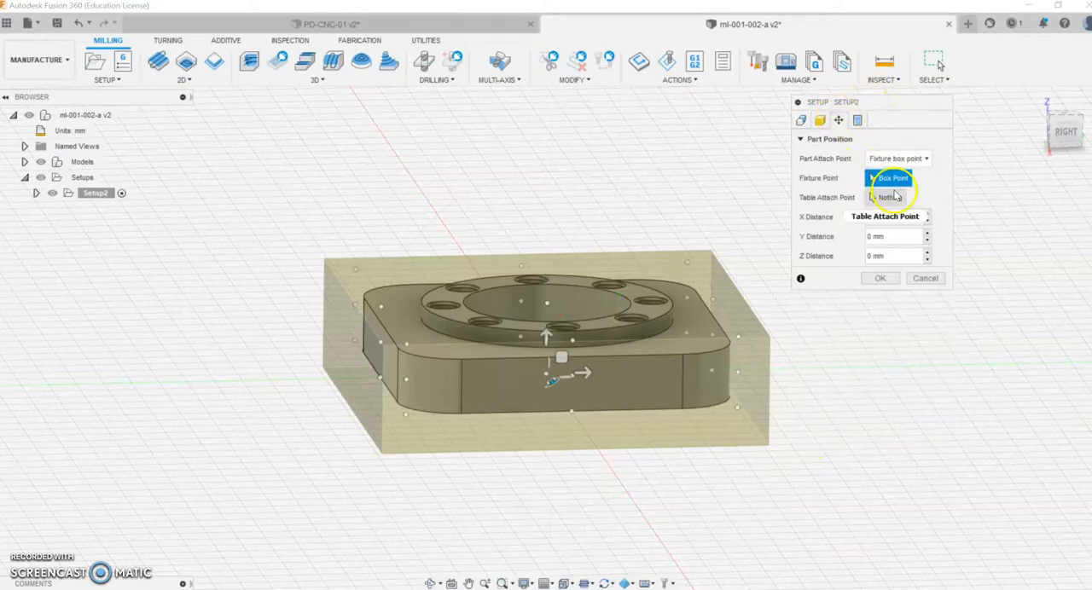
click(887, 159)
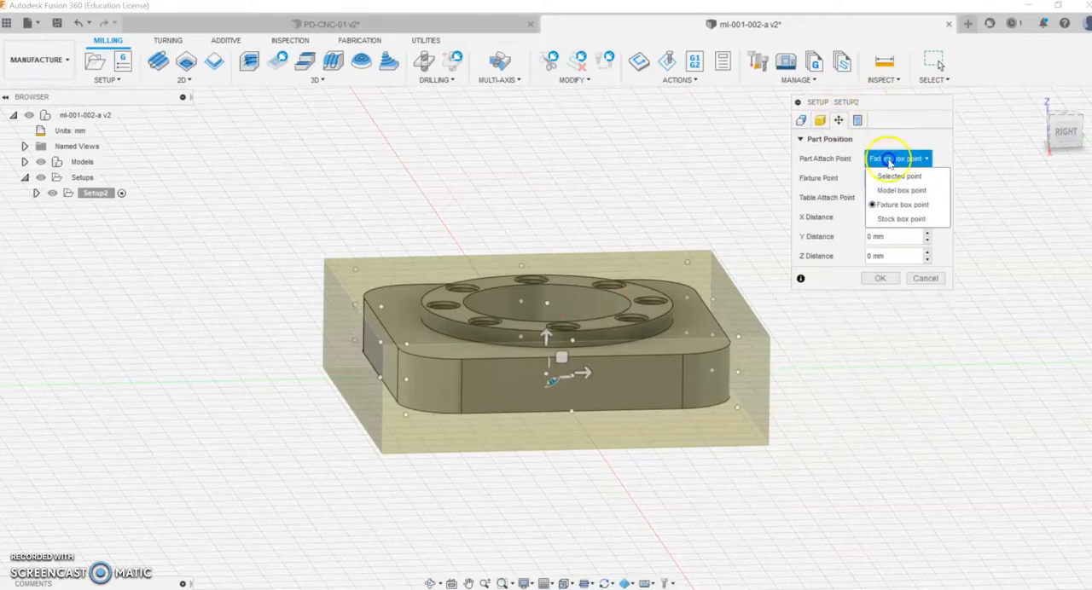
click(889, 133)
click(876, 226)
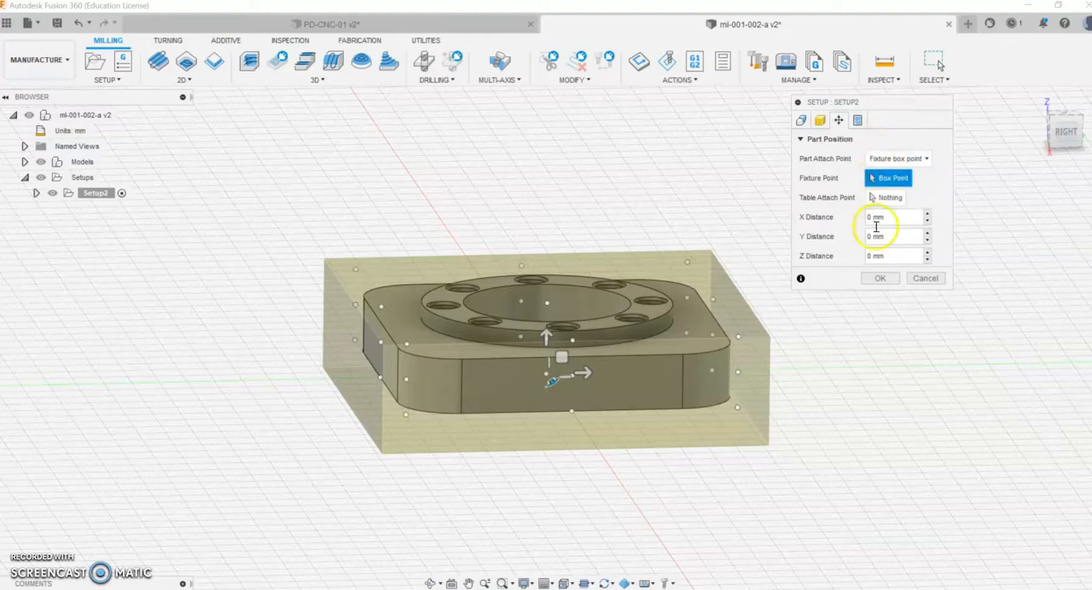
click(858, 120)
click(872, 266)
click(609, 373)
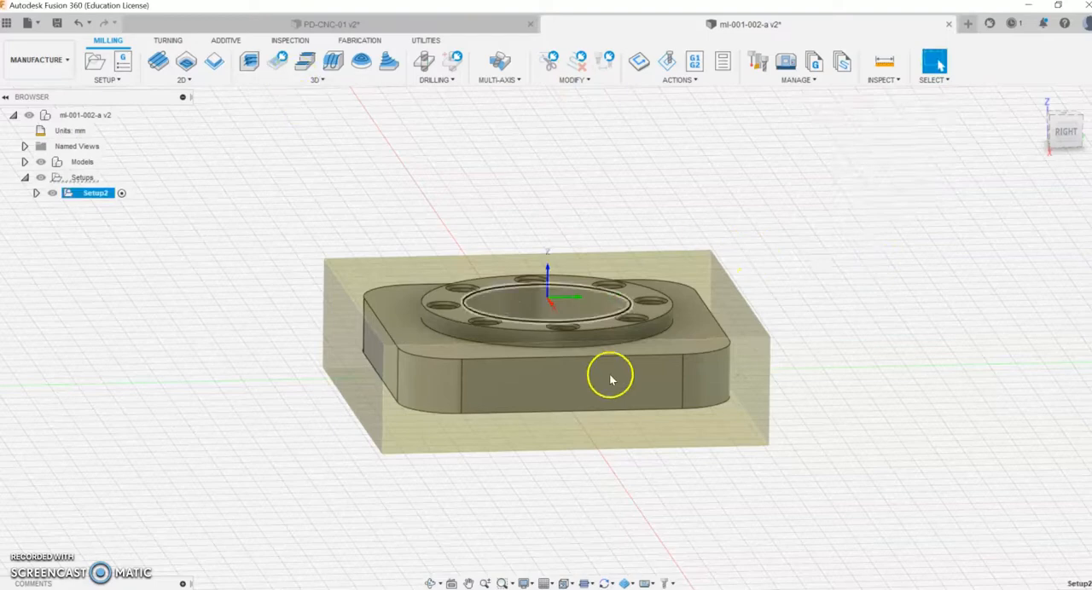
Step: Start a 2D Face operation in the setup and assign the 50 mm face mill as its tool
drag(286, 387, 762, 336)
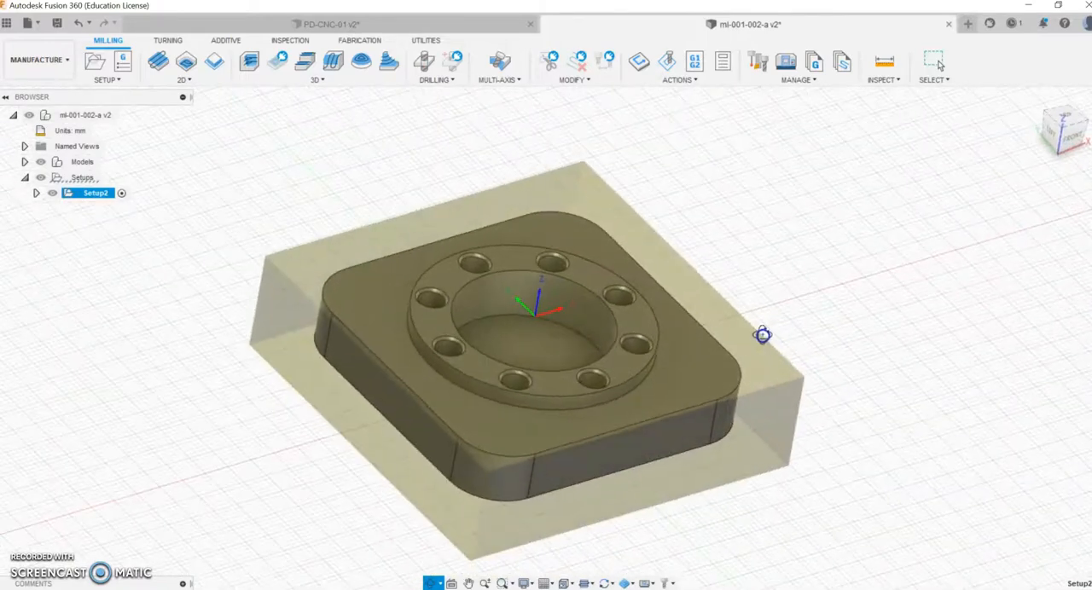
click(156, 62)
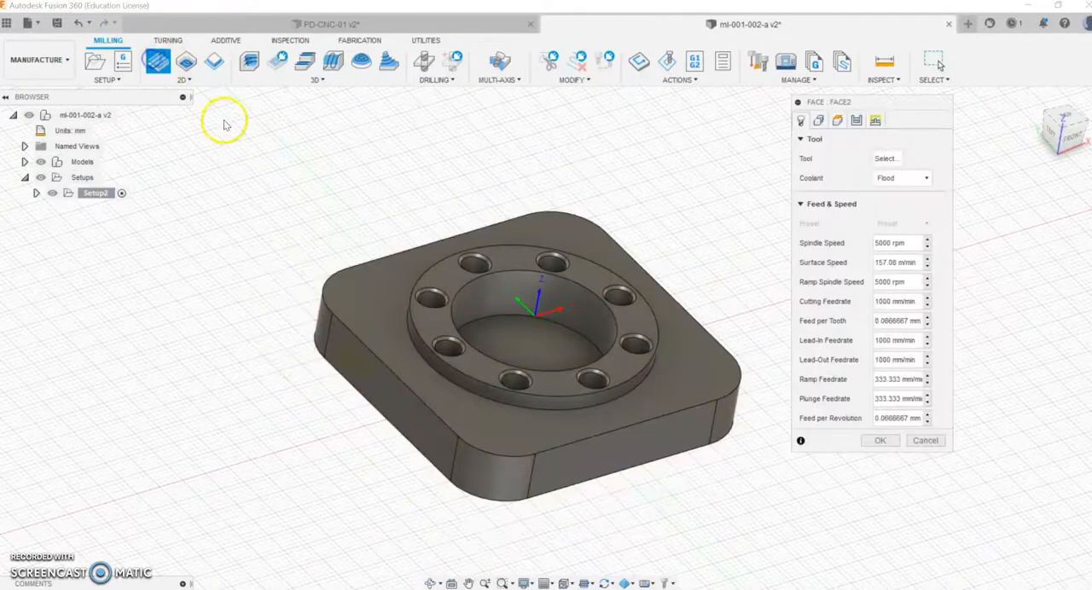
click(884, 161)
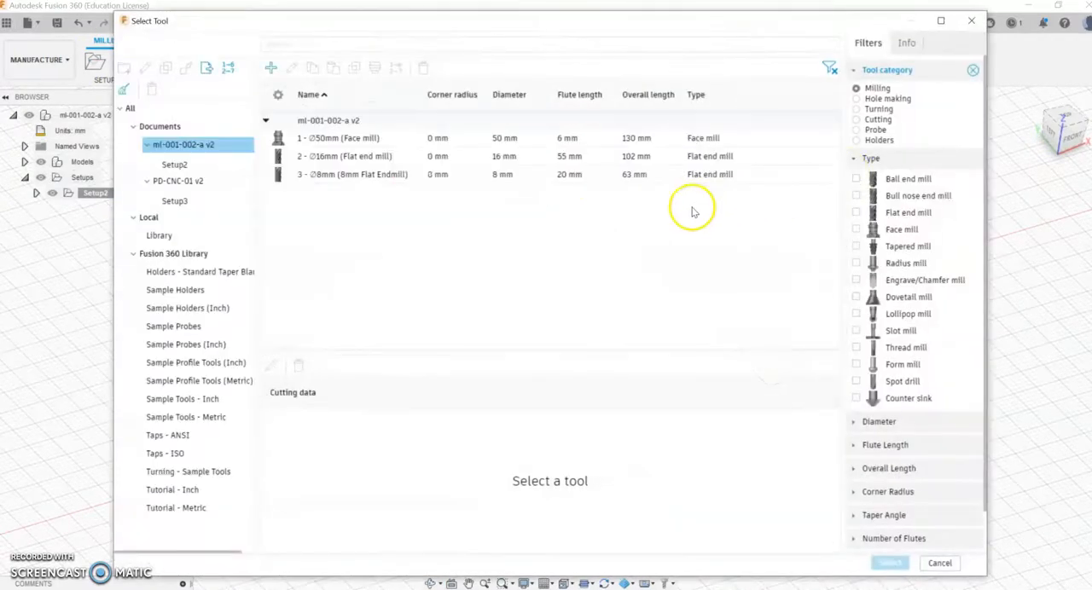
click(350, 139)
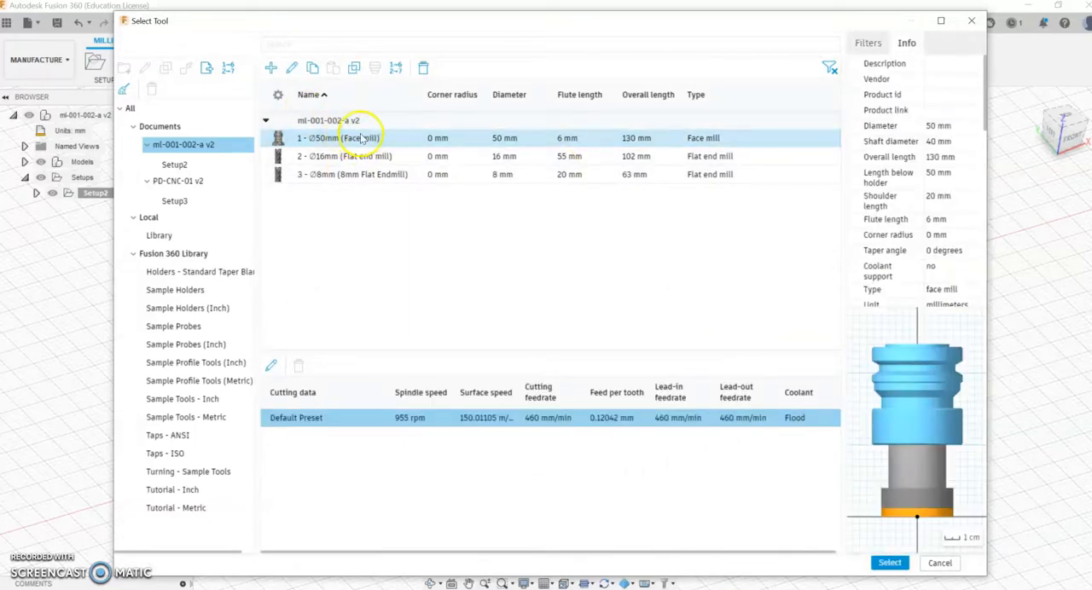
click(890, 564)
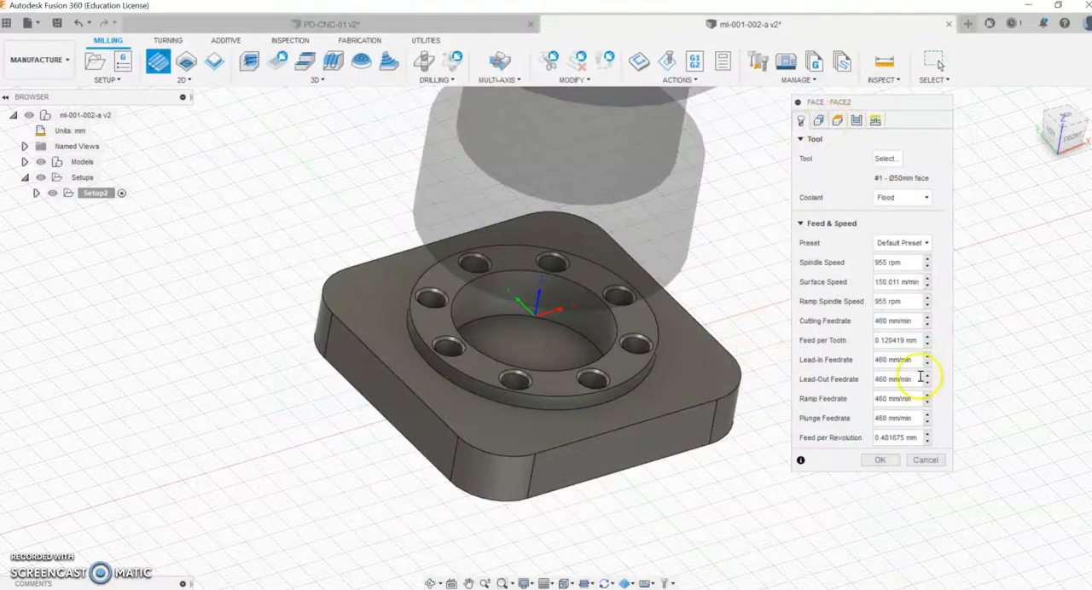
Step: Review the face operation's stock contour and its feed, top and bottom heights, collapsing the clearance and retract height groups
click(819, 121)
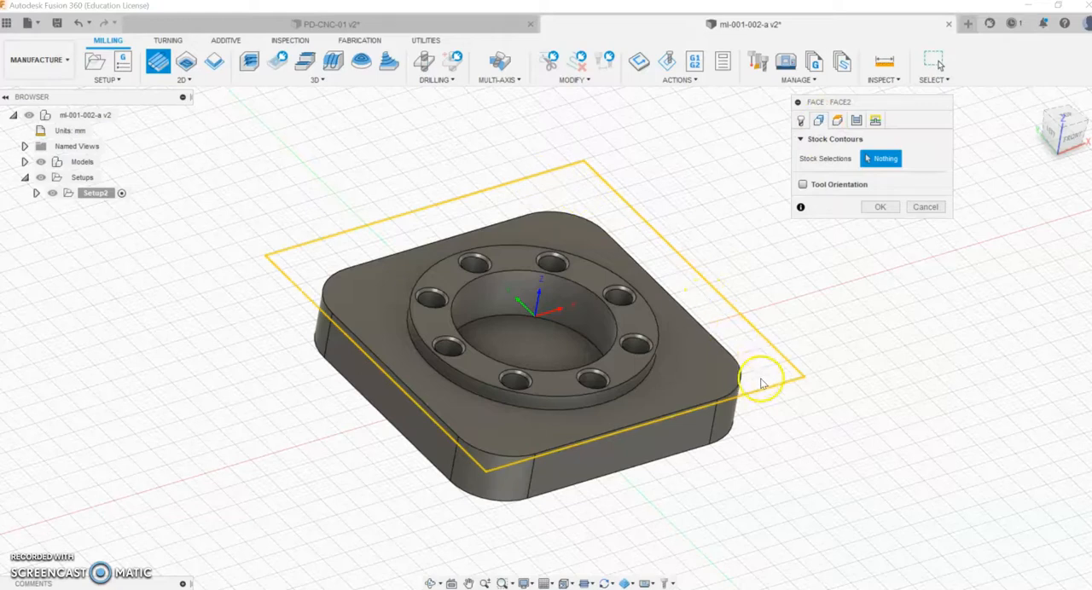
click(839, 119)
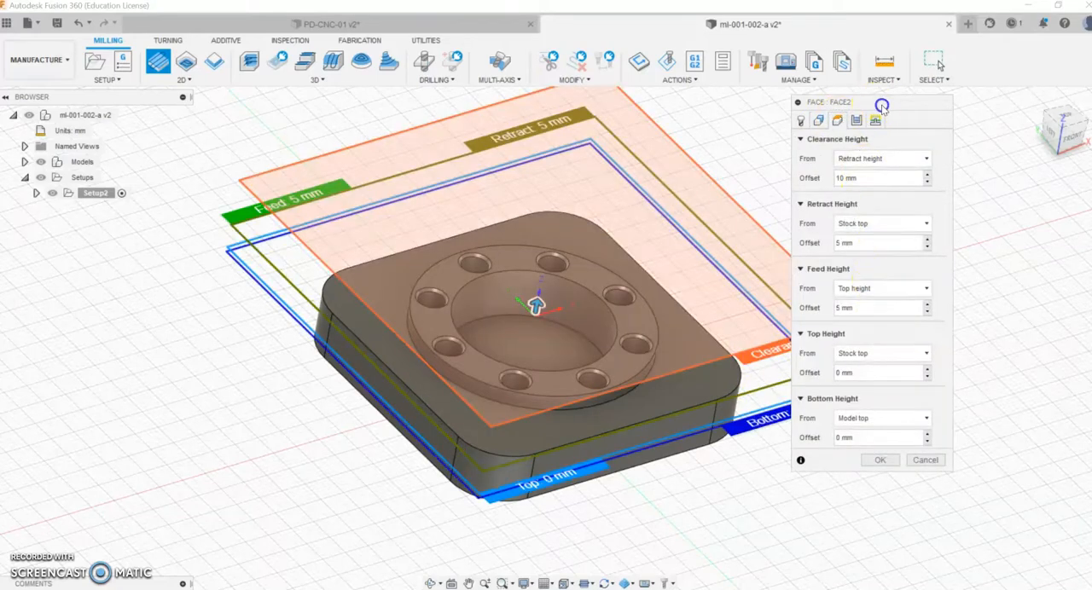
click(824, 135)
click(822, 161)
click(824, 161)
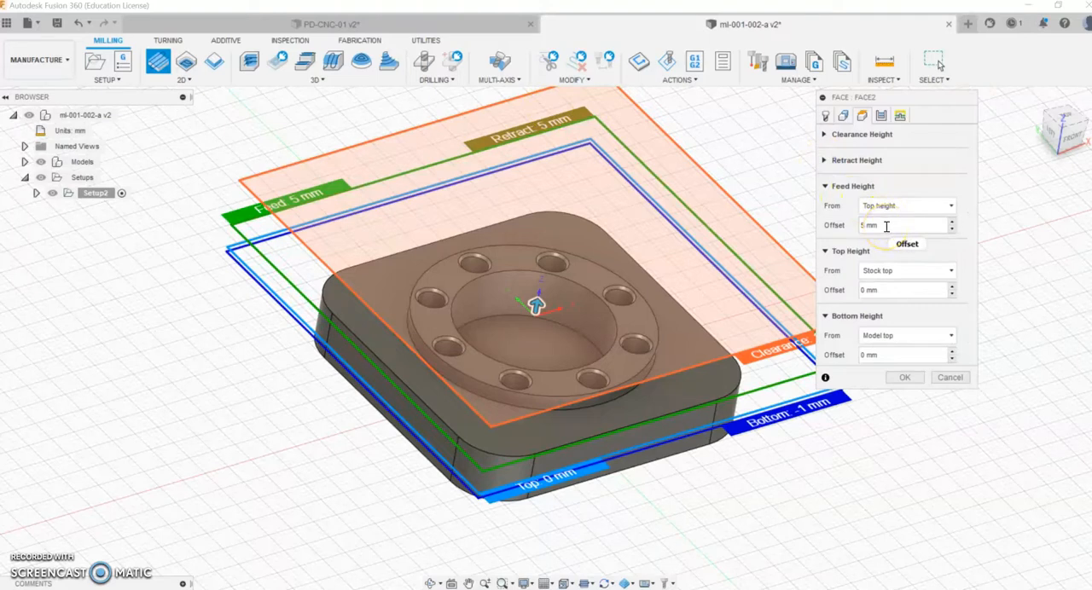
click(879, 271)
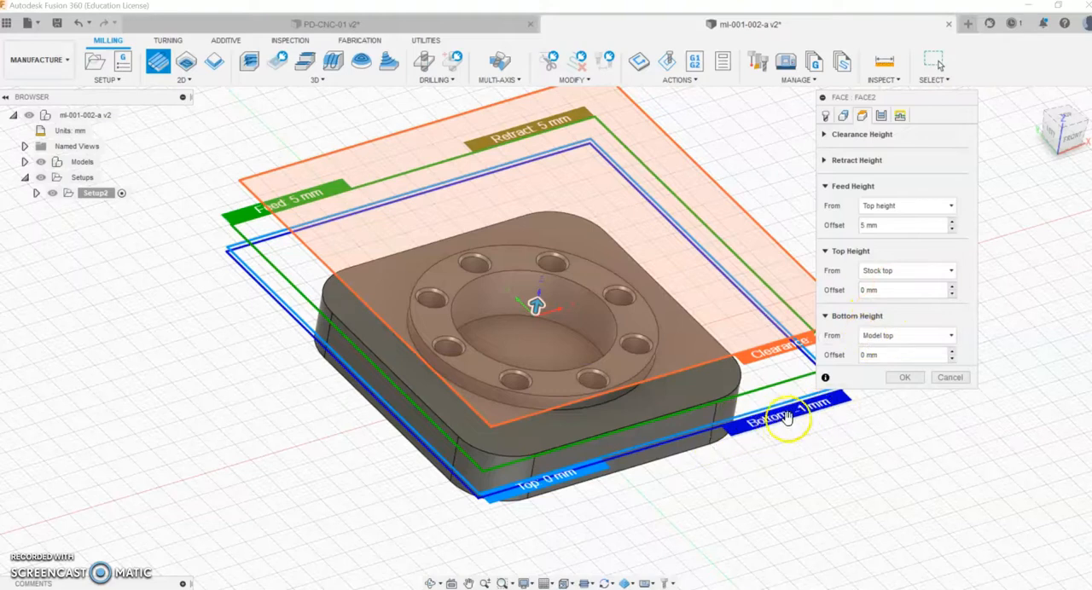
Step: Enable Multiple Depths for the facing passes with a maximum stepdown of 0.8 mm
click(881, 117)
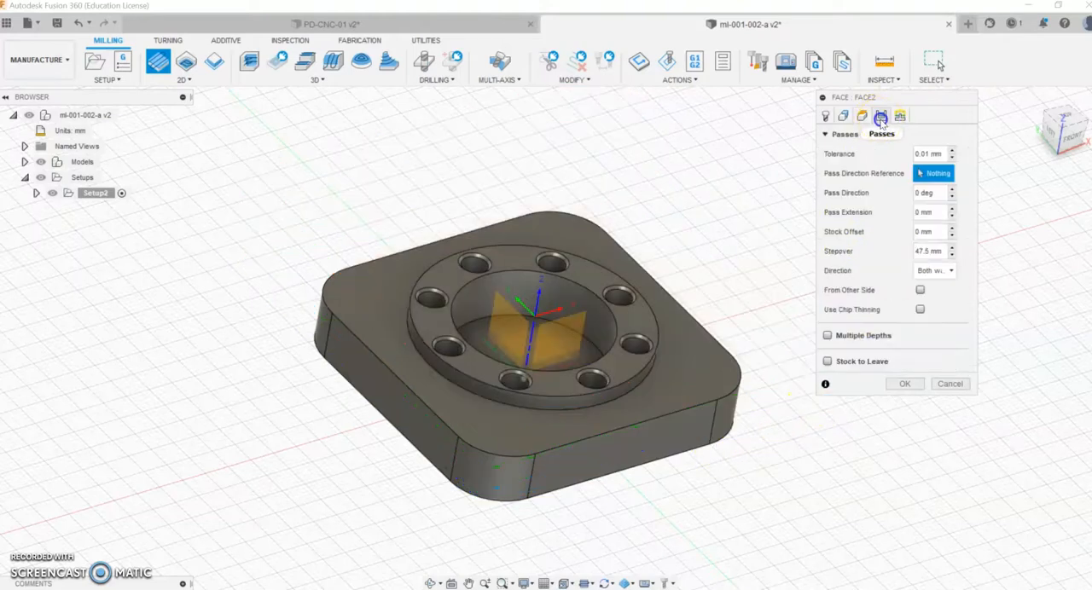
click(827, 336)
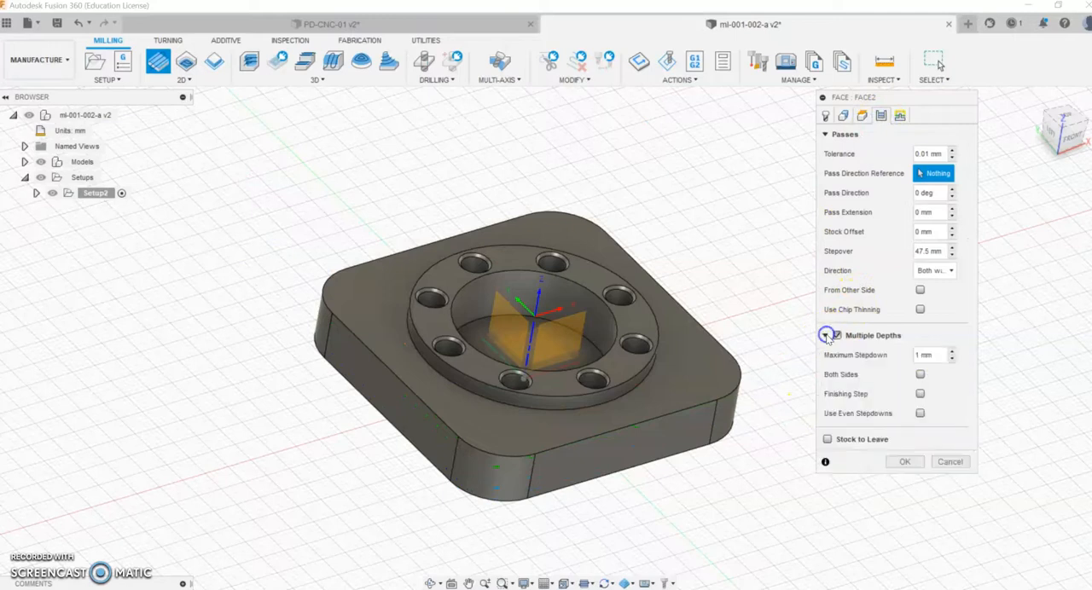
click(912, 354)
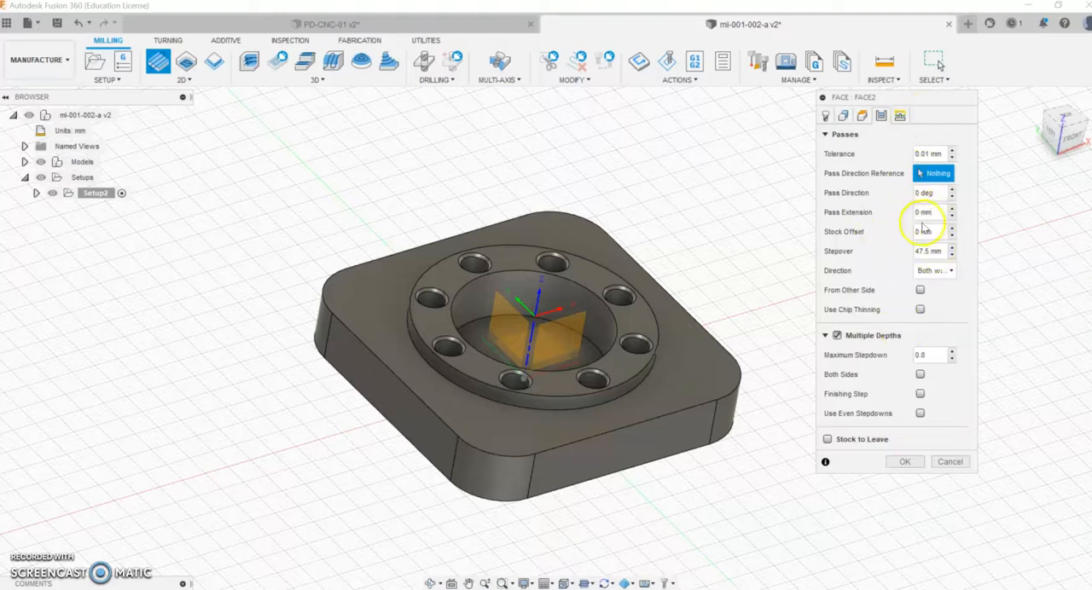
Step: Set the facing pass extension to 10 mm and display the operation's linking settings
mouse_move(929, 212)
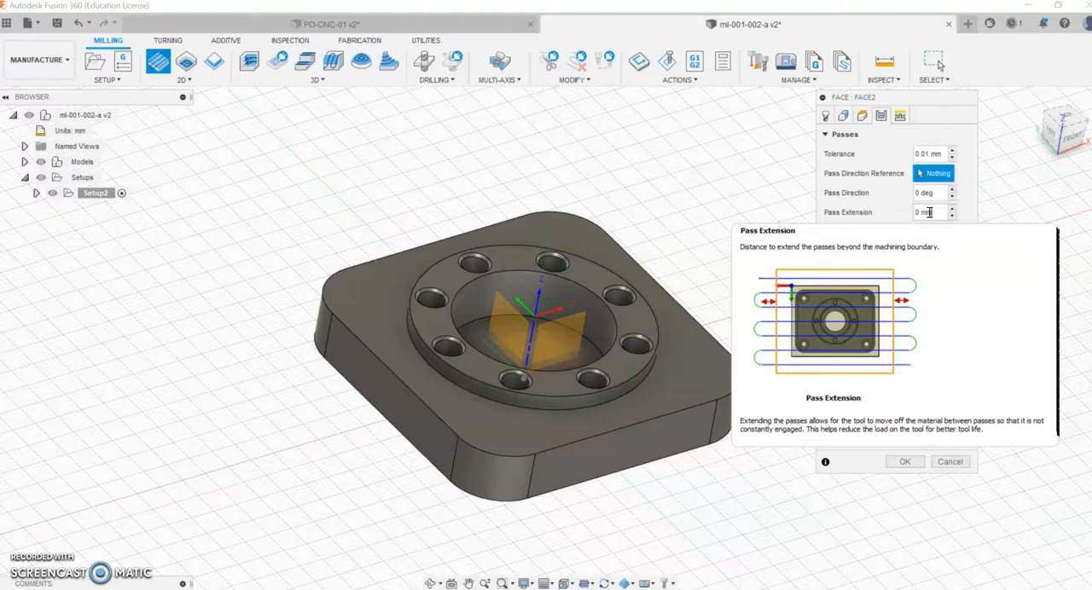
click(900, 211)
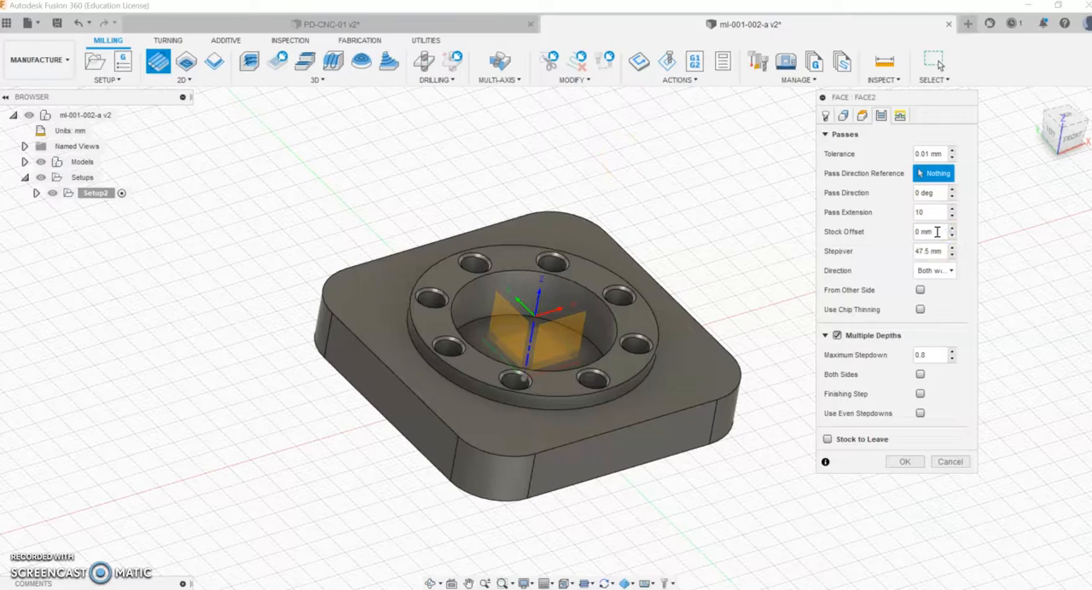
mouse_move(936, 232)
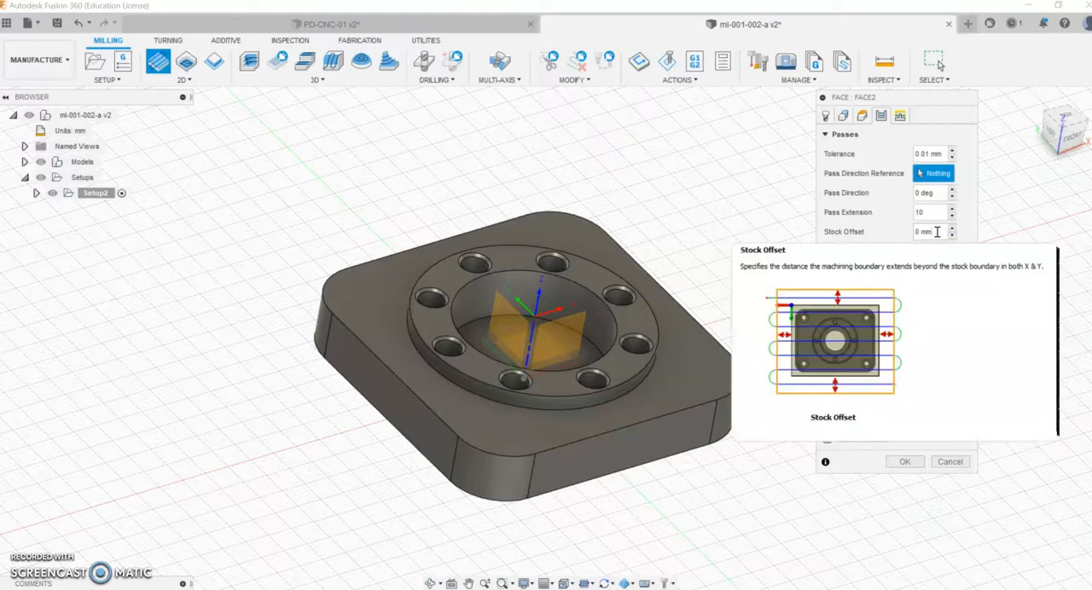
click(887, 116)
click(902, 116)
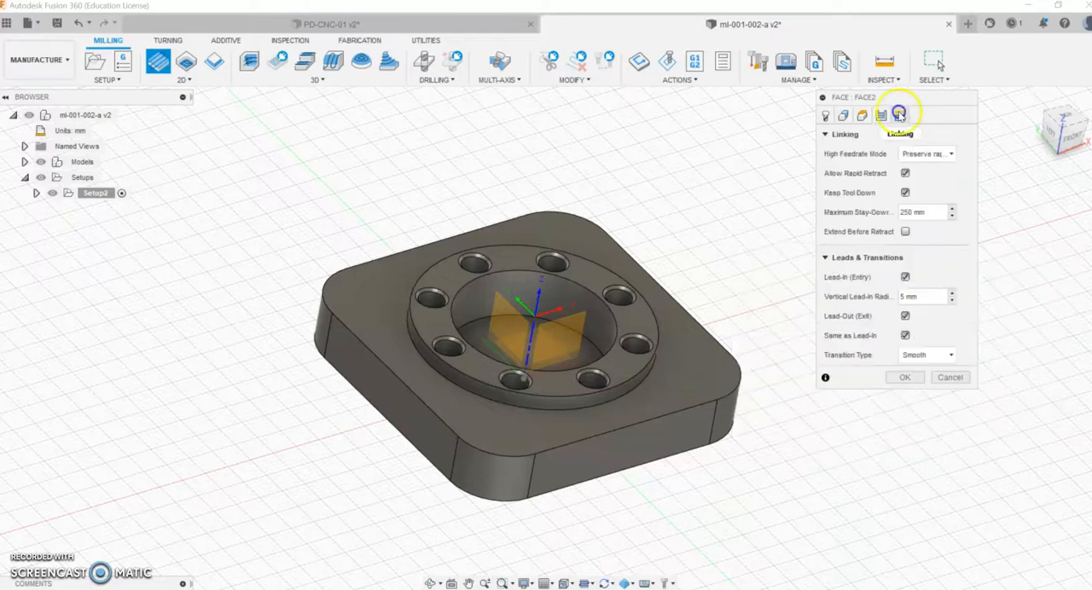
Step: Accept the face operation to generate its toolpath, and play its material-removal simulation
click(929, 152)
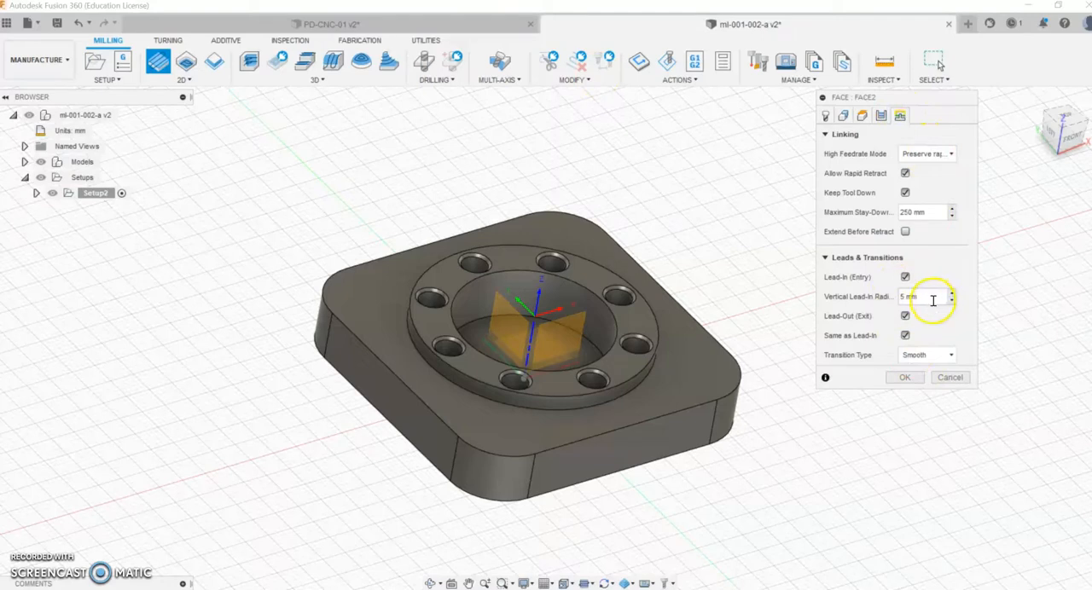
click(902, 378)
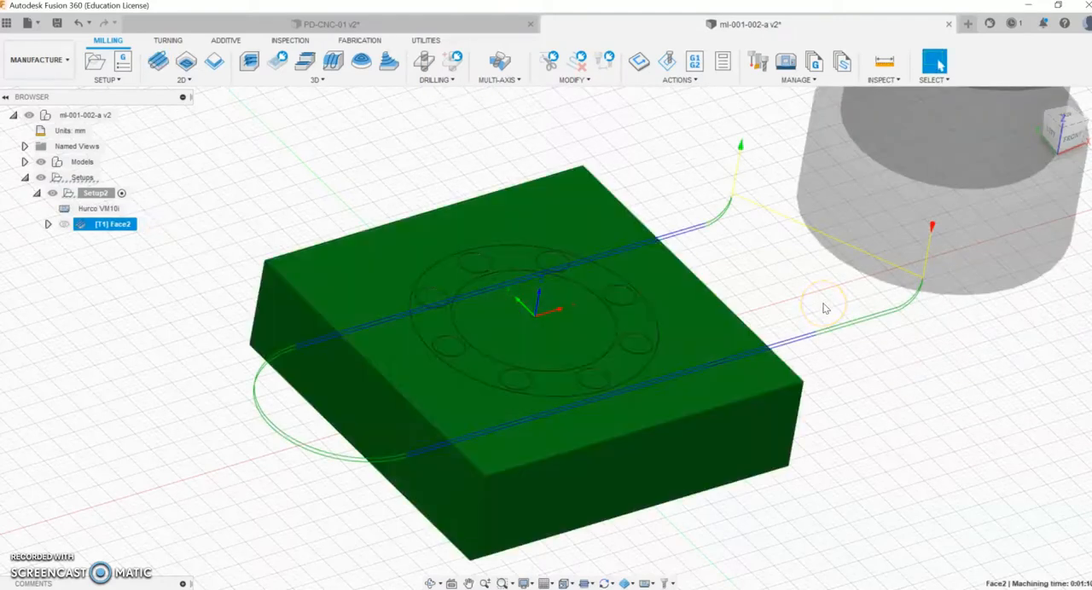
right_click(105, 223)
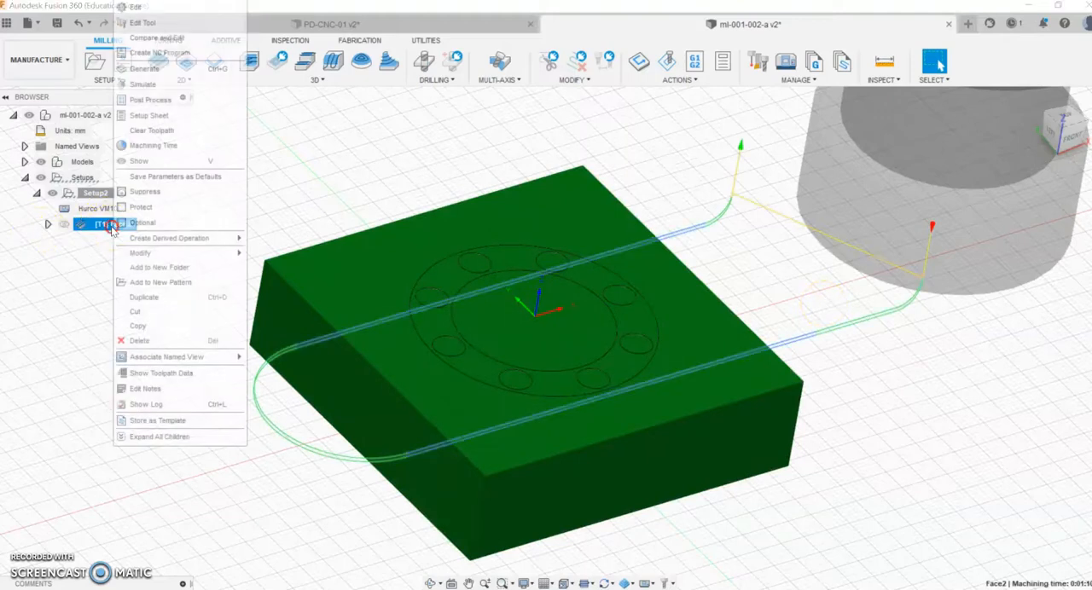
click(142, 84)
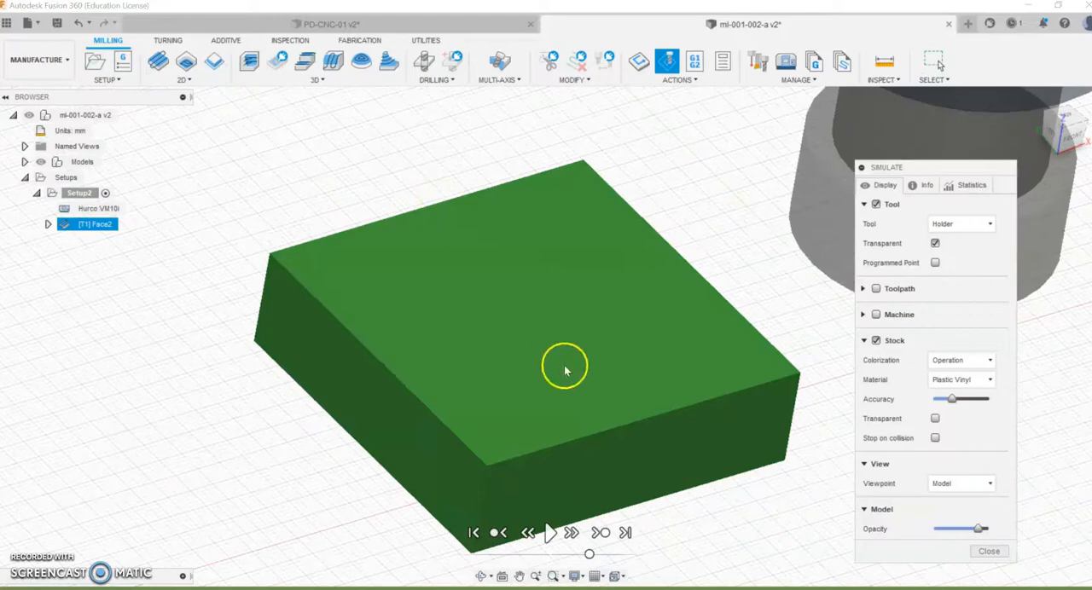
click(550, 533)
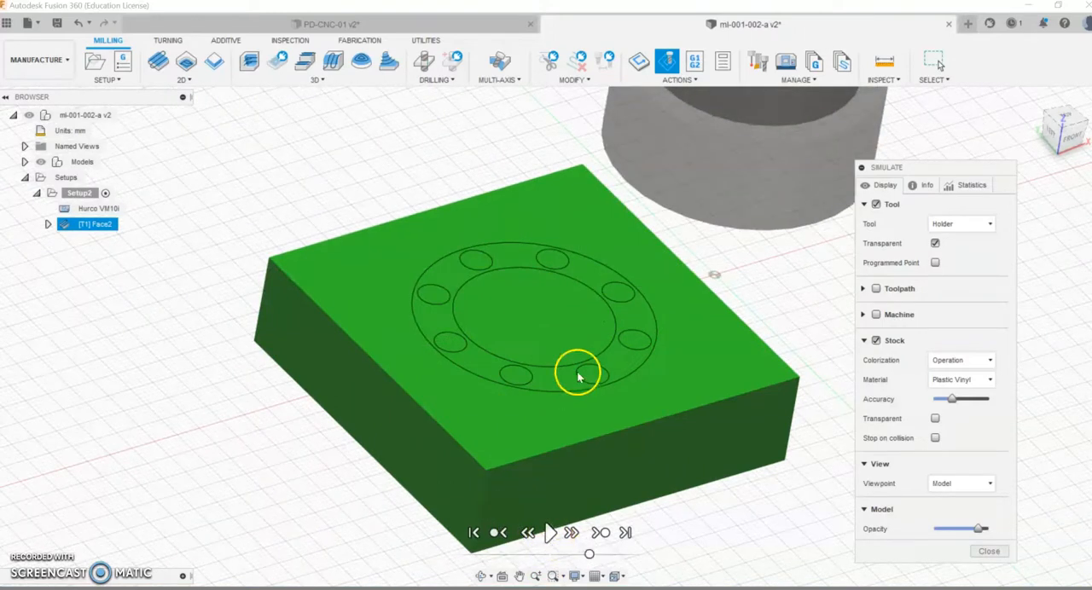
Step: Replay the facing simulation while viewing the stock from its left side, and close the simulation
click(482, 577)
drag(412, 391, 466, 383)
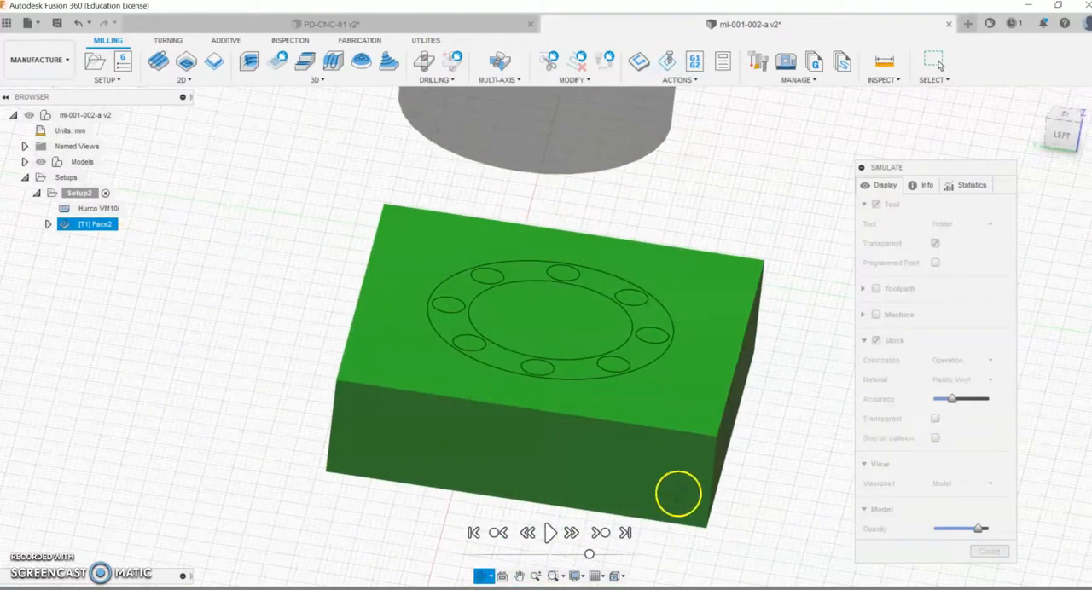
click(548, 532)
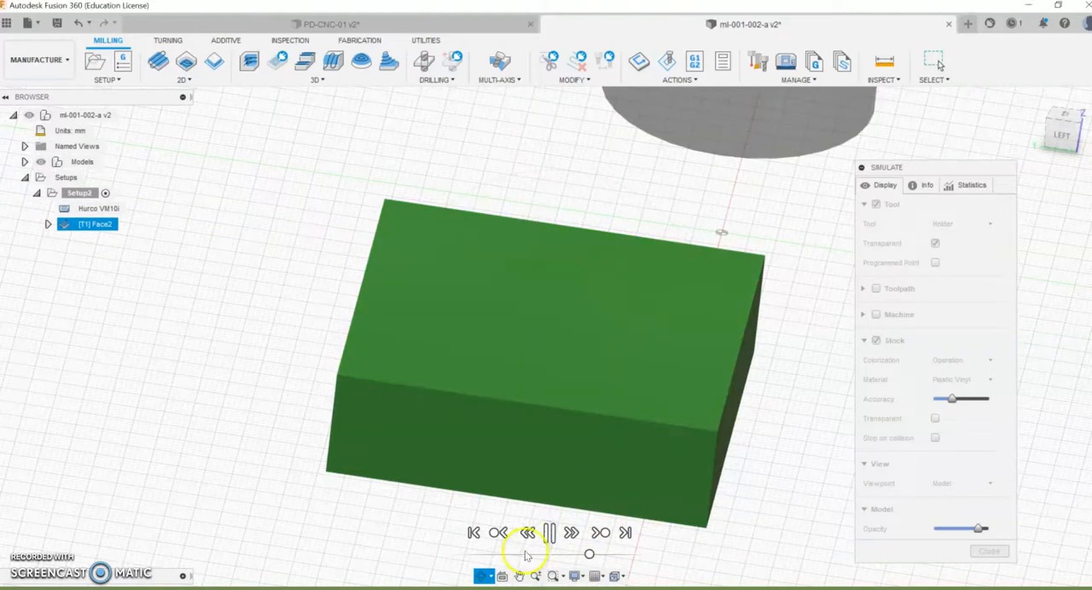
click(548, 532)
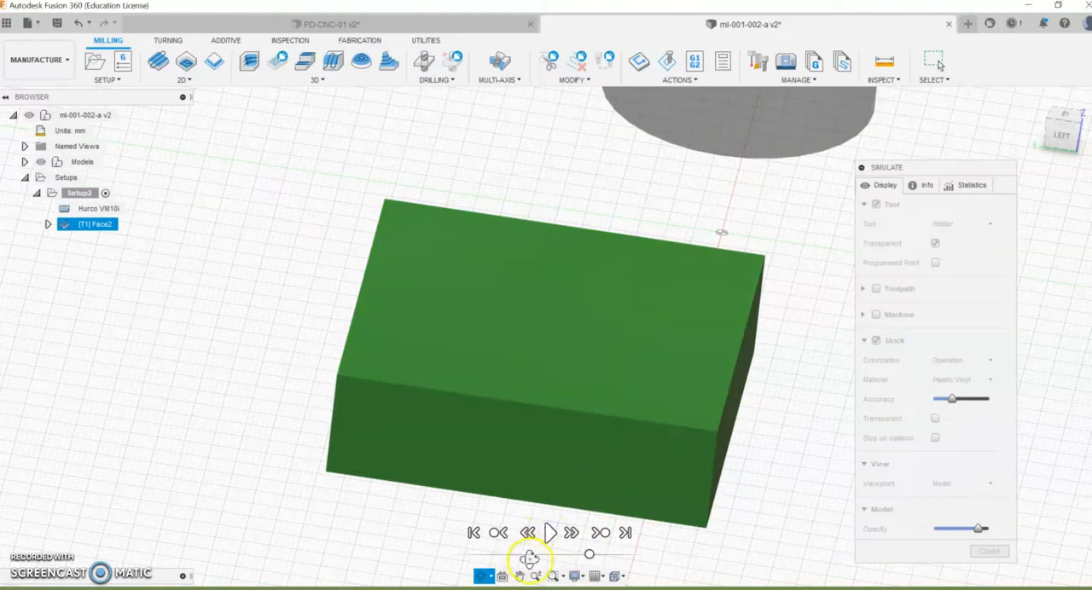
click(461, 576)
click(548, 533)
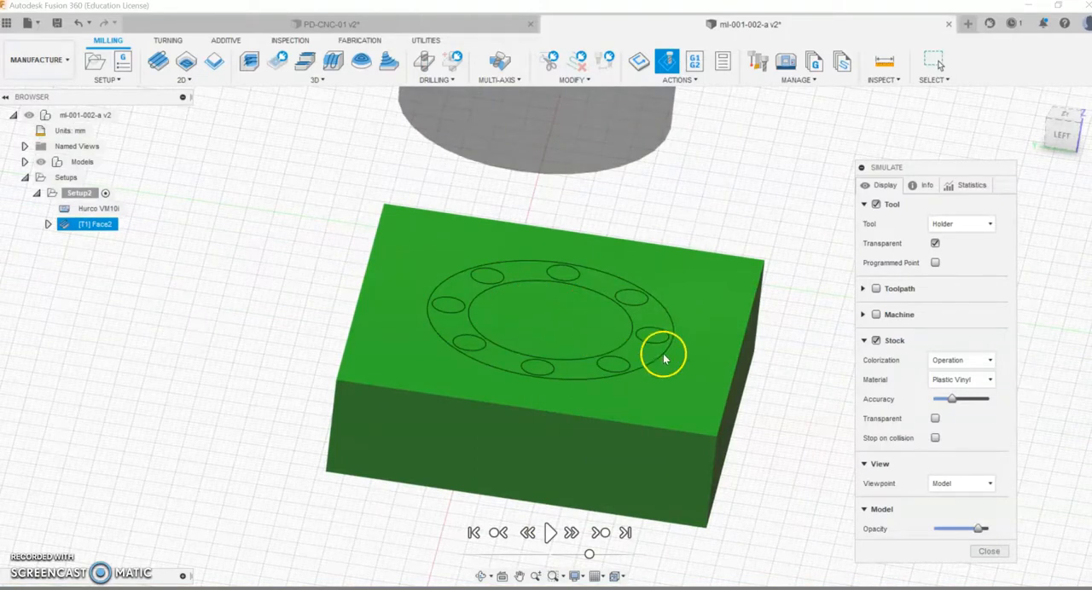
middle_drag(714, 347, 627, 276)
key(Escape)
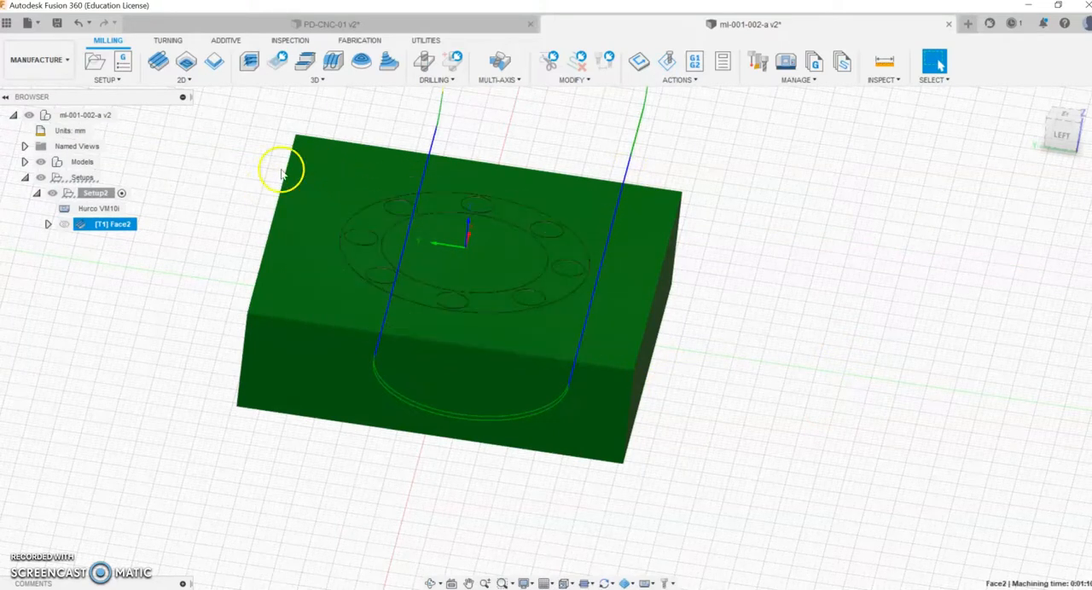
Step: Edit the face operation to use a stepover of 30 mm and regenerate its toolpath
right_click(109, 224)
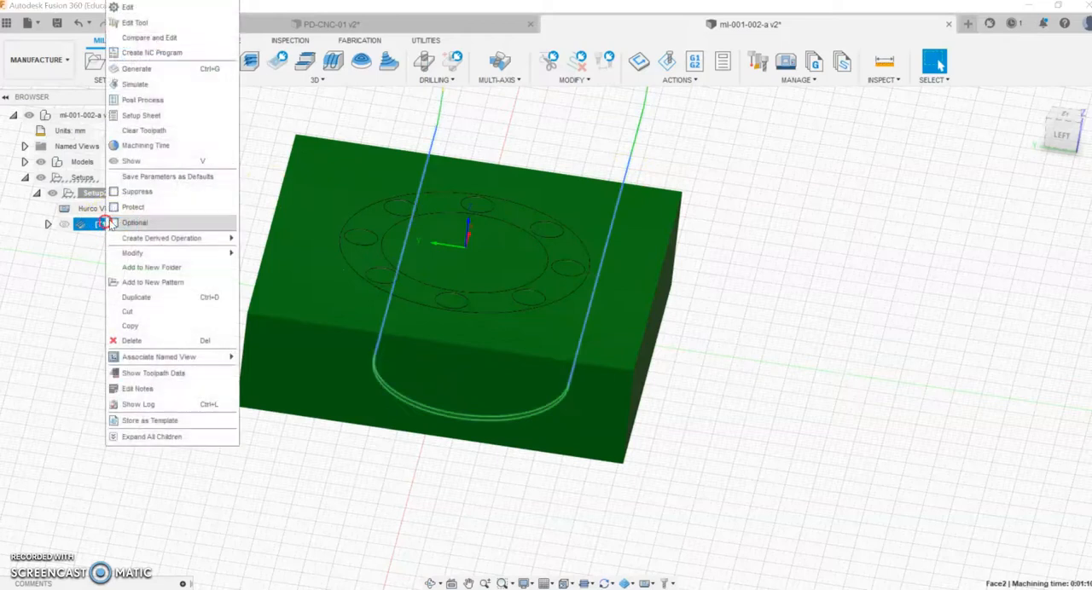
click(128, 8)
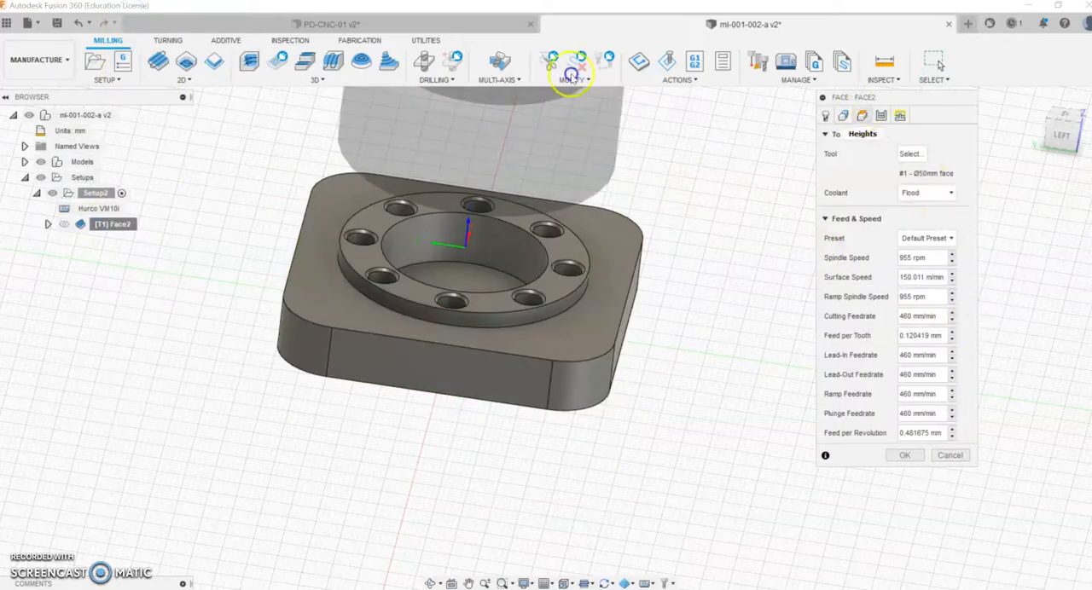
click(860, 116)
click(887, 117)
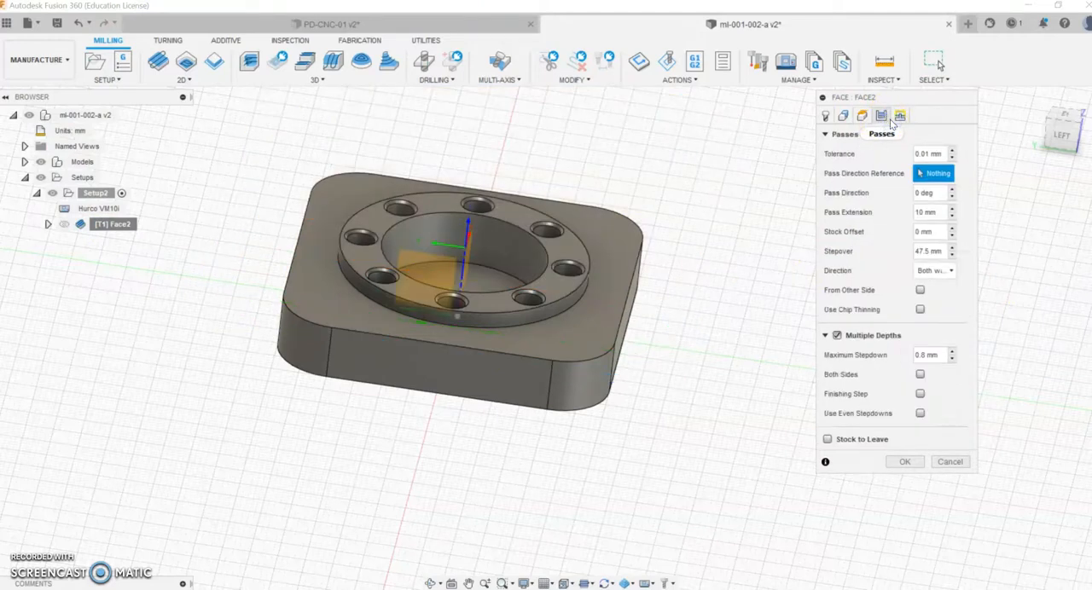
click(913, 250)
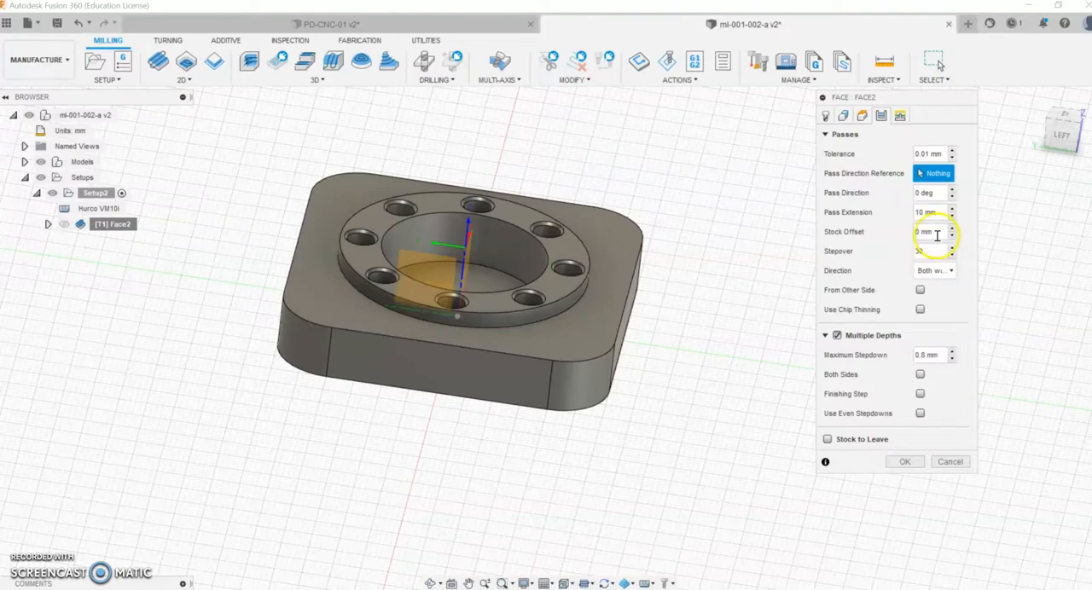
click(904, 462)
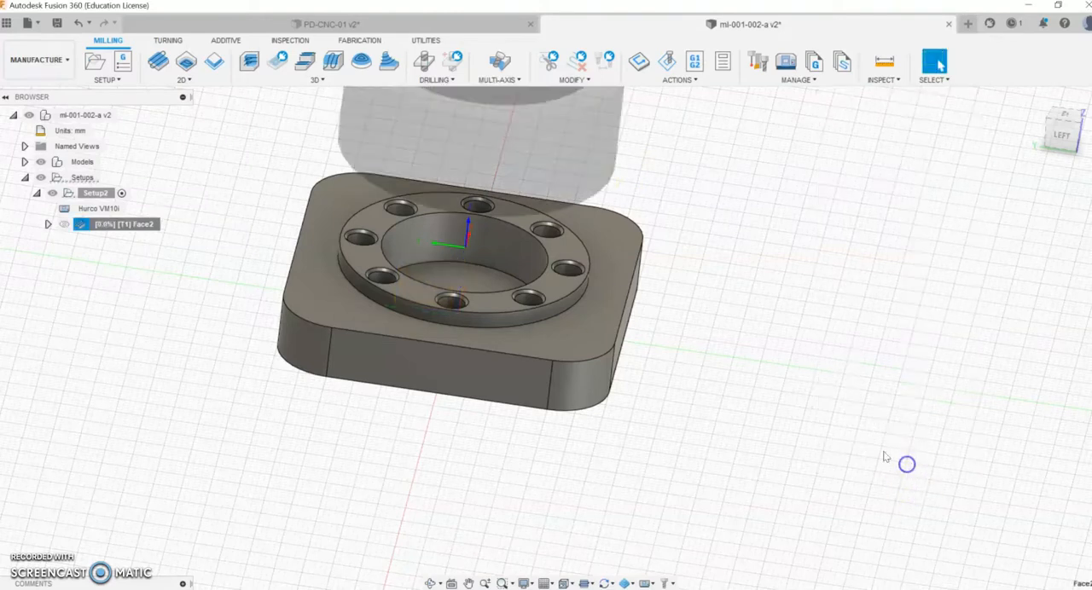
scroll(558, 242, down, 2)
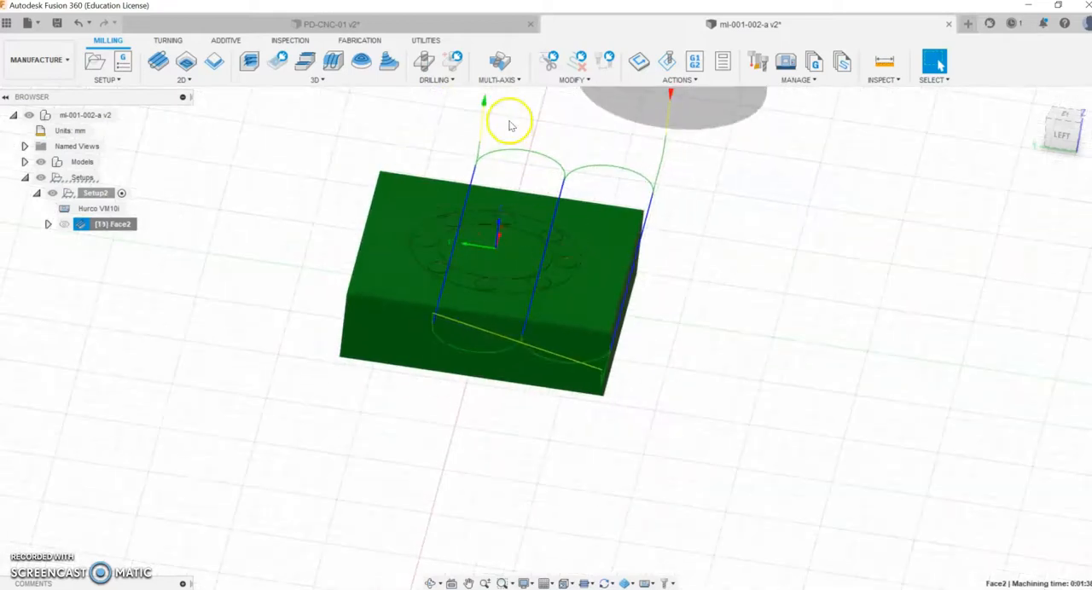
scroll(510, 126, up, 1)
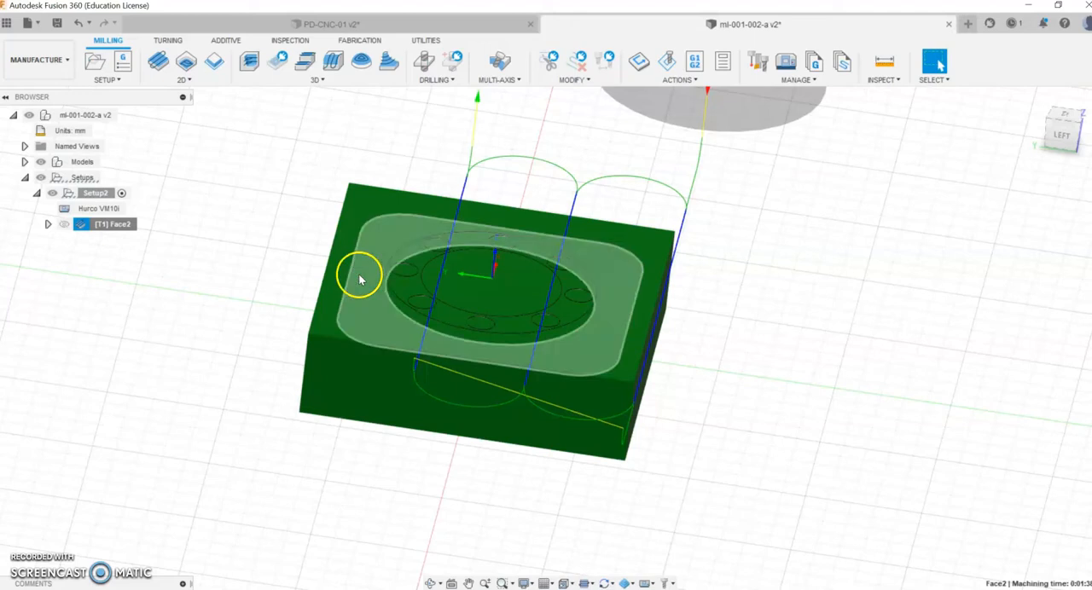
Step: Edit the face operation's passes, setting the stepover to 45 mm and the stock offset to 10 mm
right_click(98, 225)
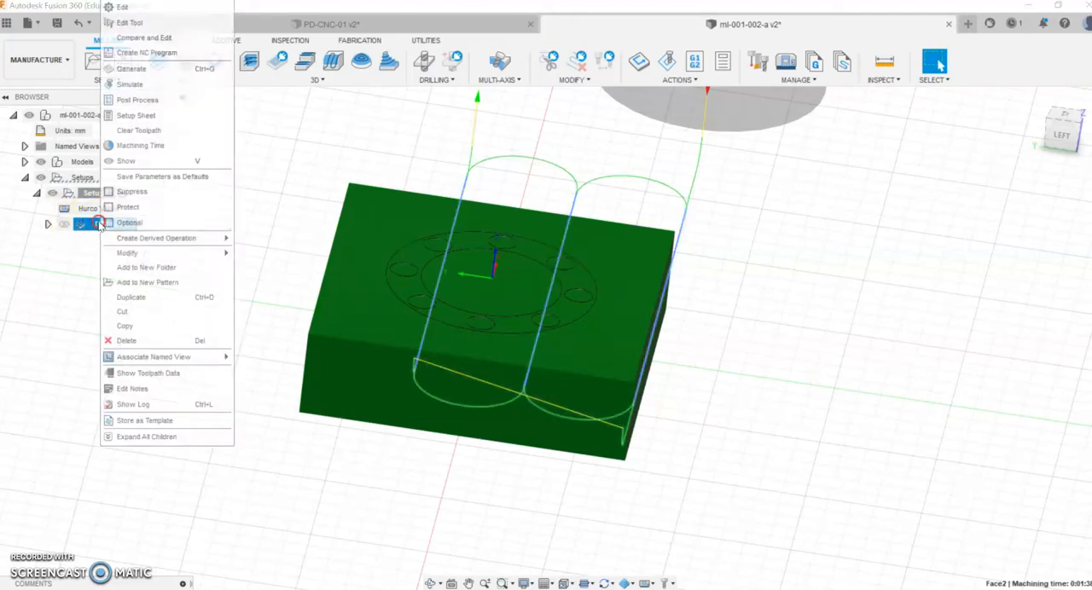
click(130, 8)
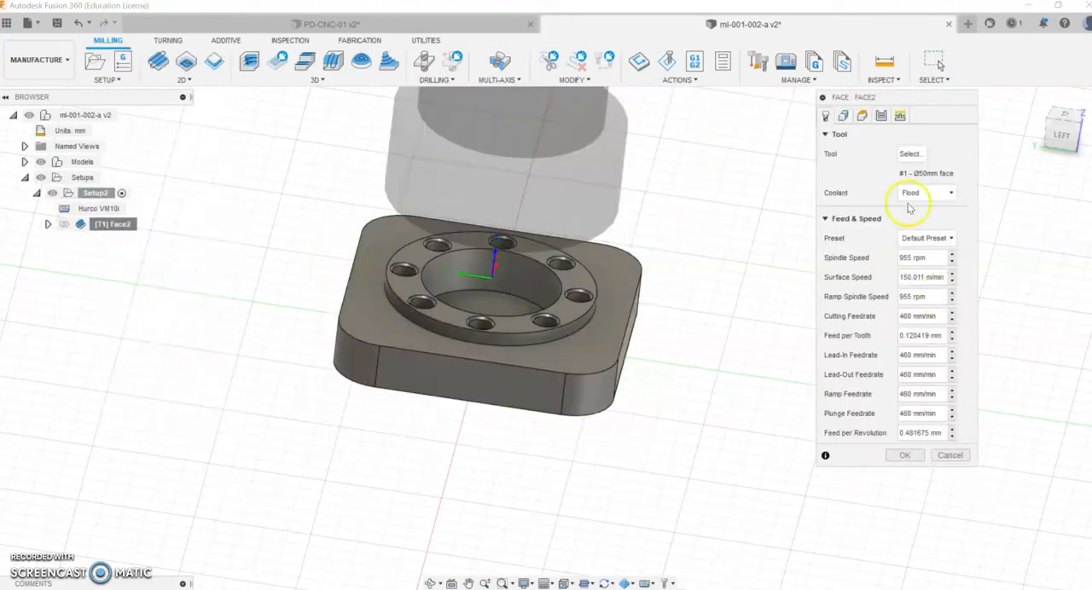
click(883, 117)
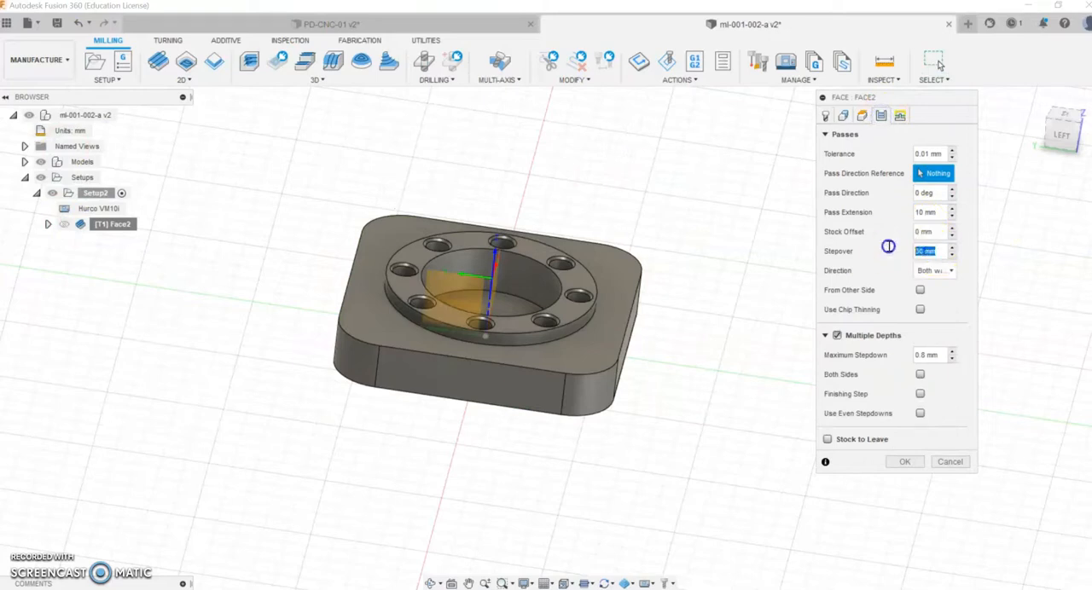
click(932, 231)
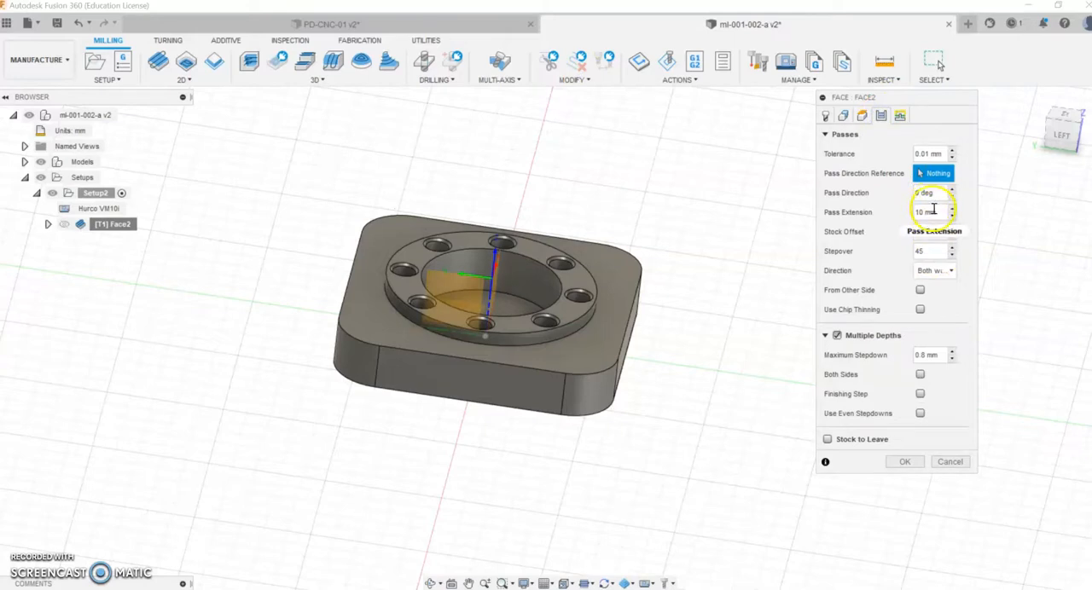
click(904, 231)
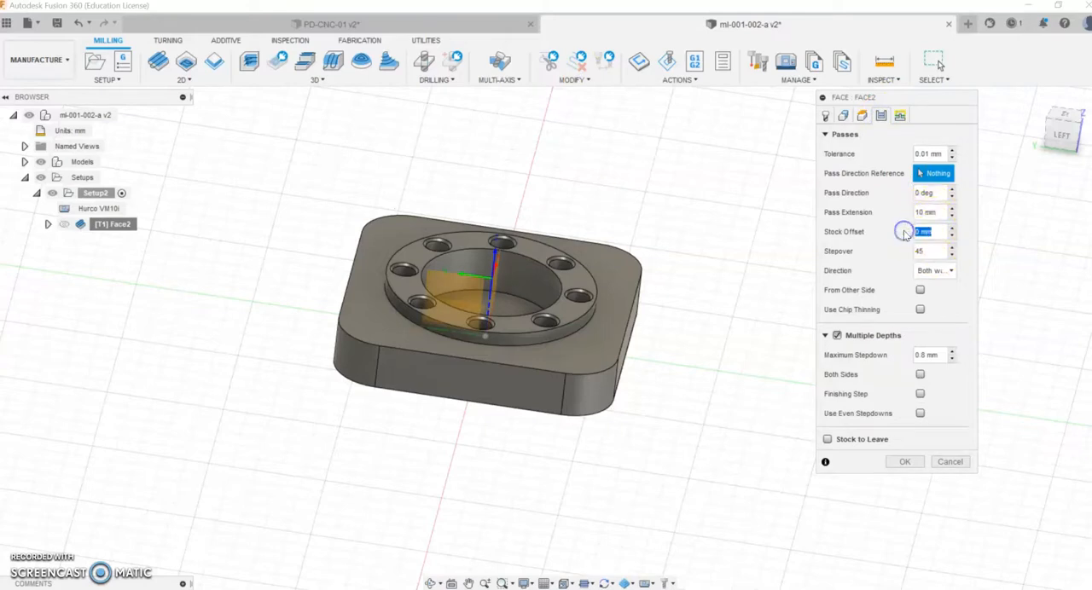
click(934, 271)
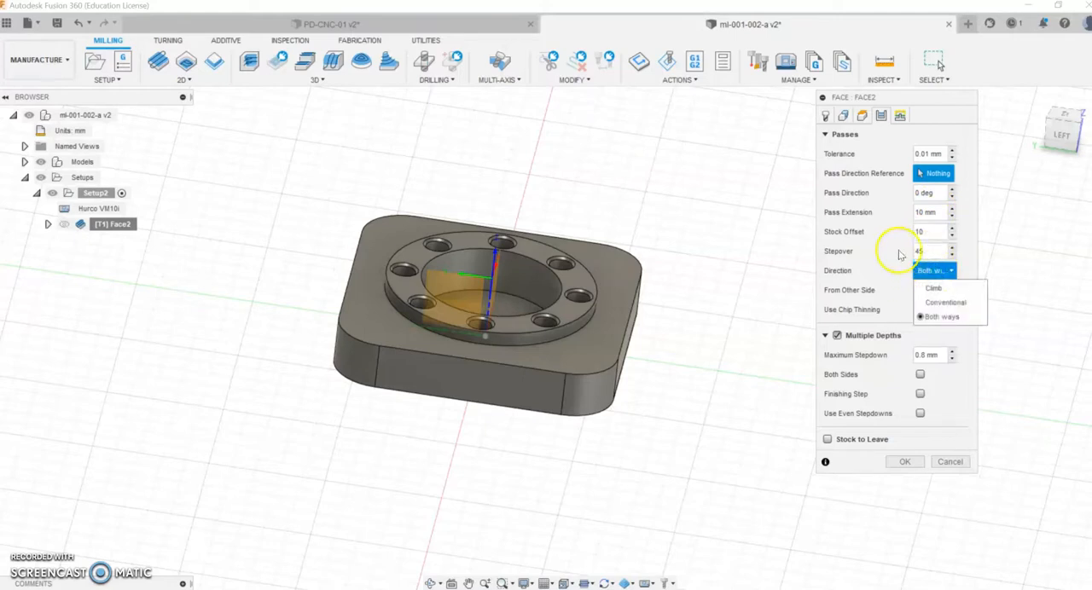
click(925, 231)
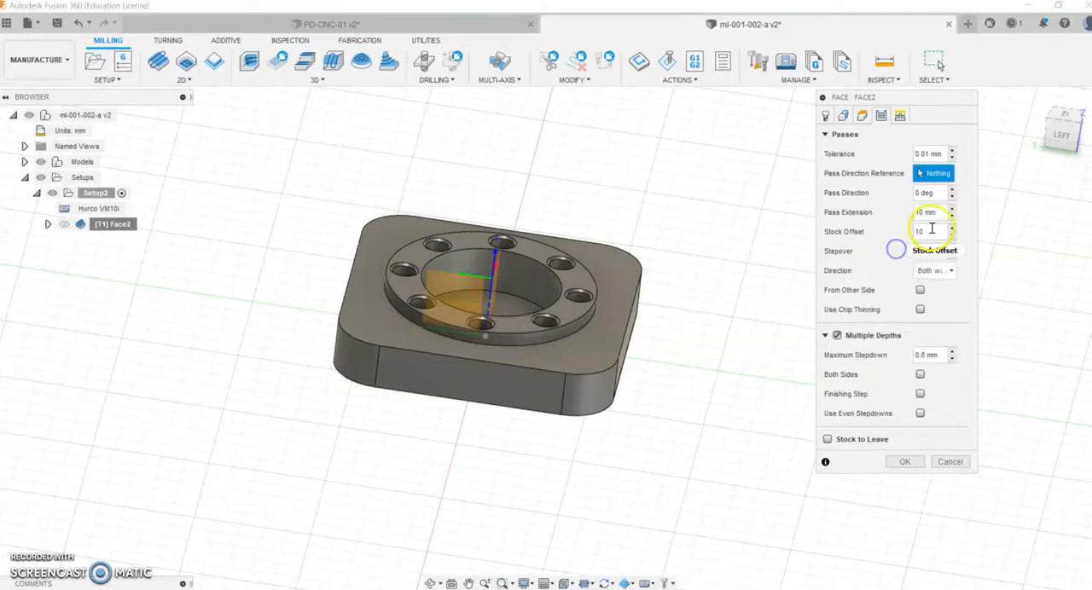
click(903, 462)
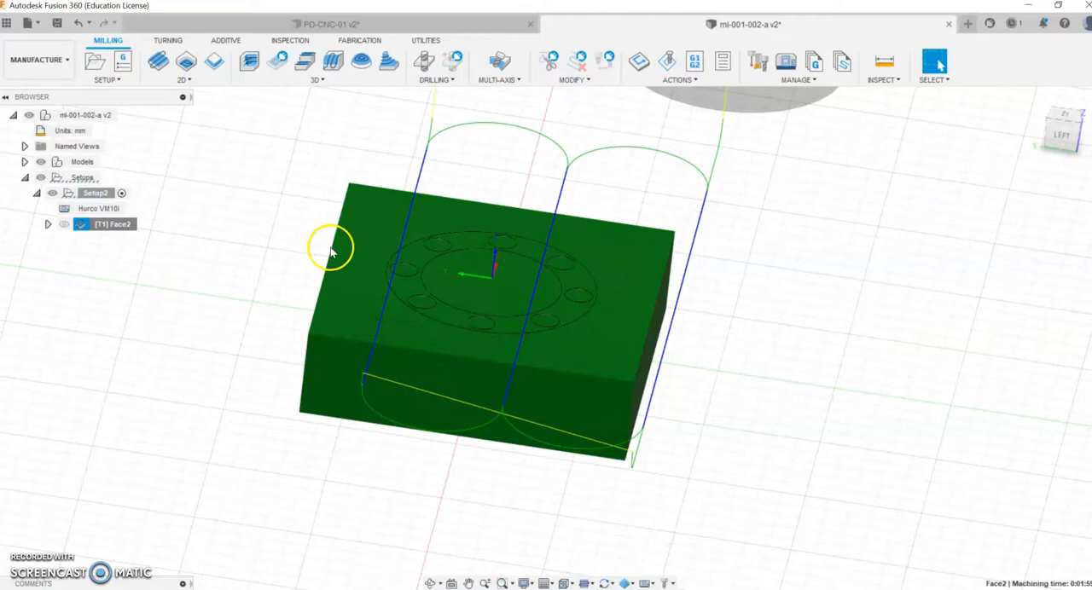
Step: Force the face operation's toolpath to be generated again
right_click(99, 224)
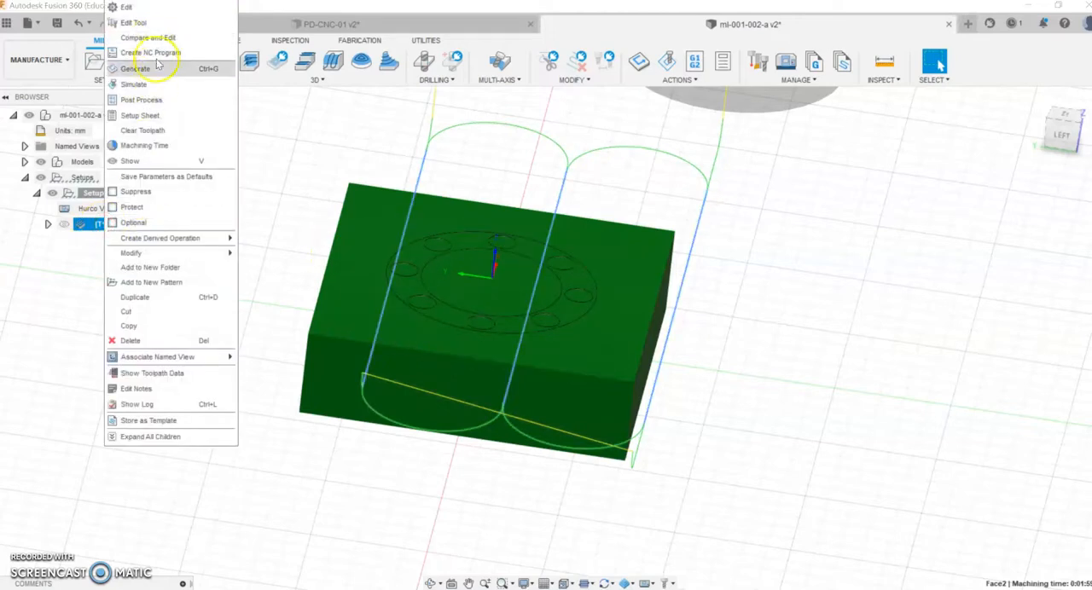
click(147, 69)
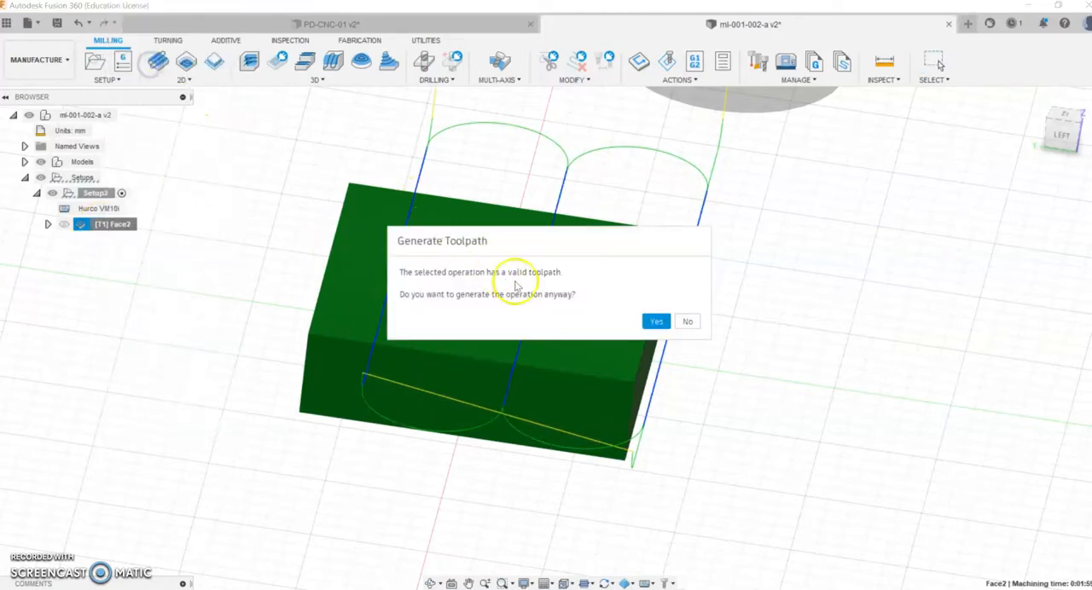
click(658, 323)
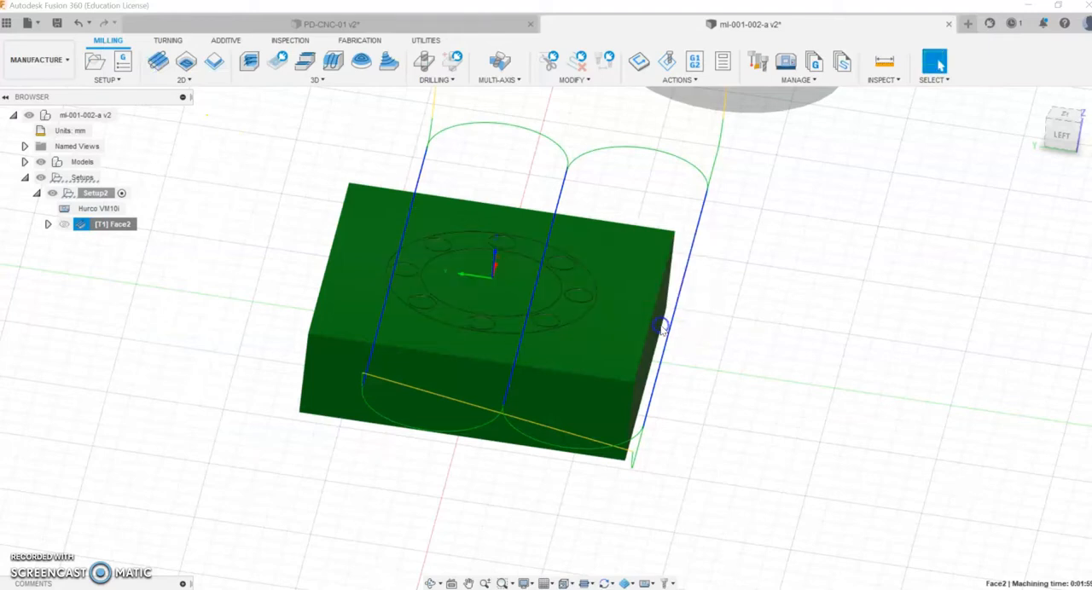
Step: Simulate the updated facing operation to its end, close the simulation and examine the toolpath from a front isometric angle
right_click(111, 226)
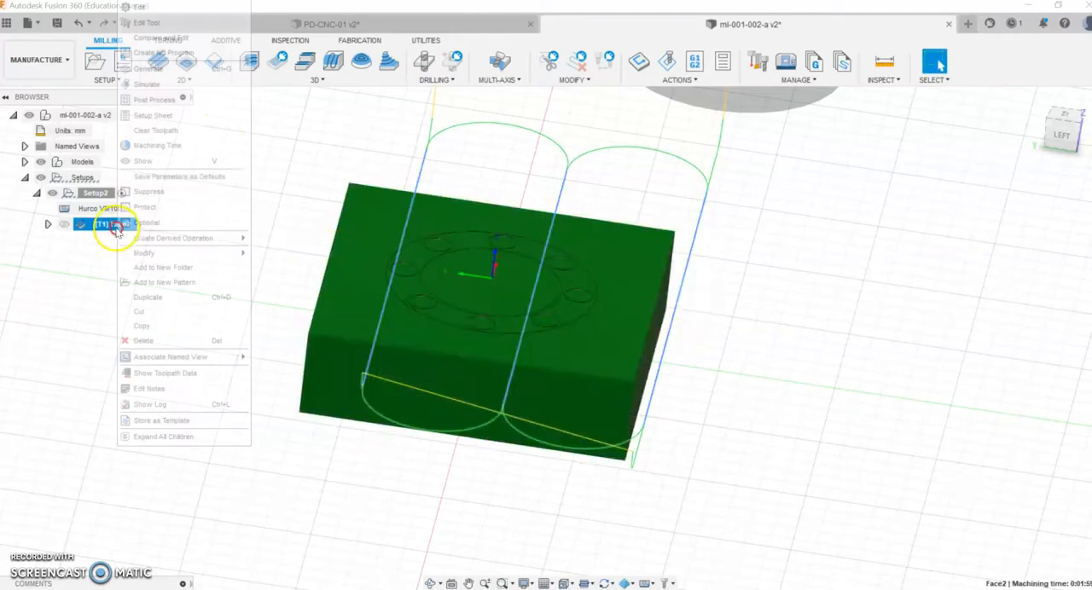
click(171, 71)
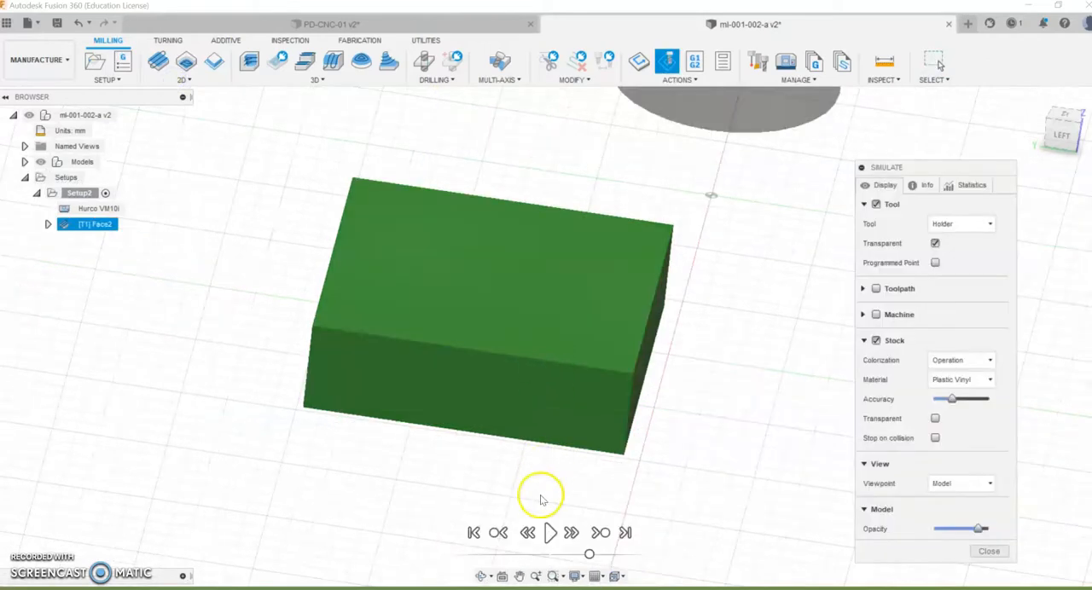
click(549, 532)
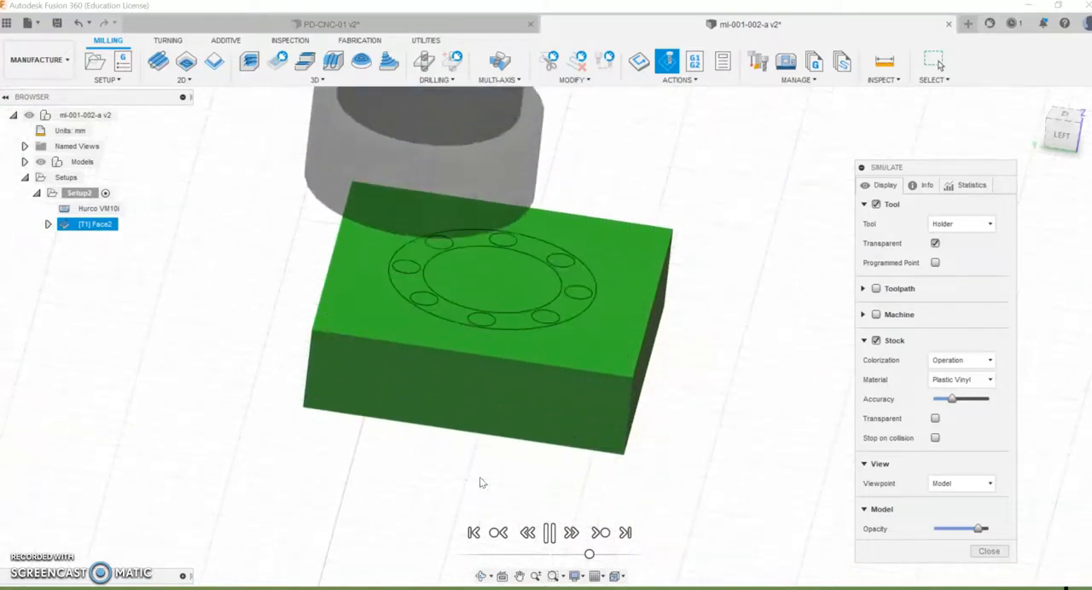
click(602, 556)
click(989, 551)
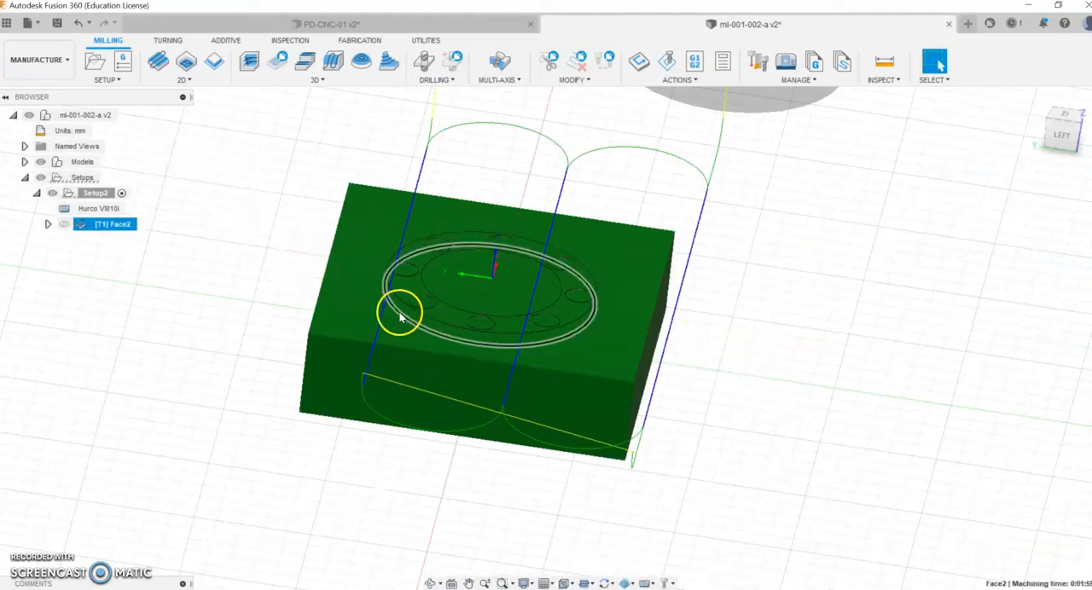
click(433, 584)
drag(578, 480, 478, 476)
shift+middle_drag(477, 476, 519, 484)
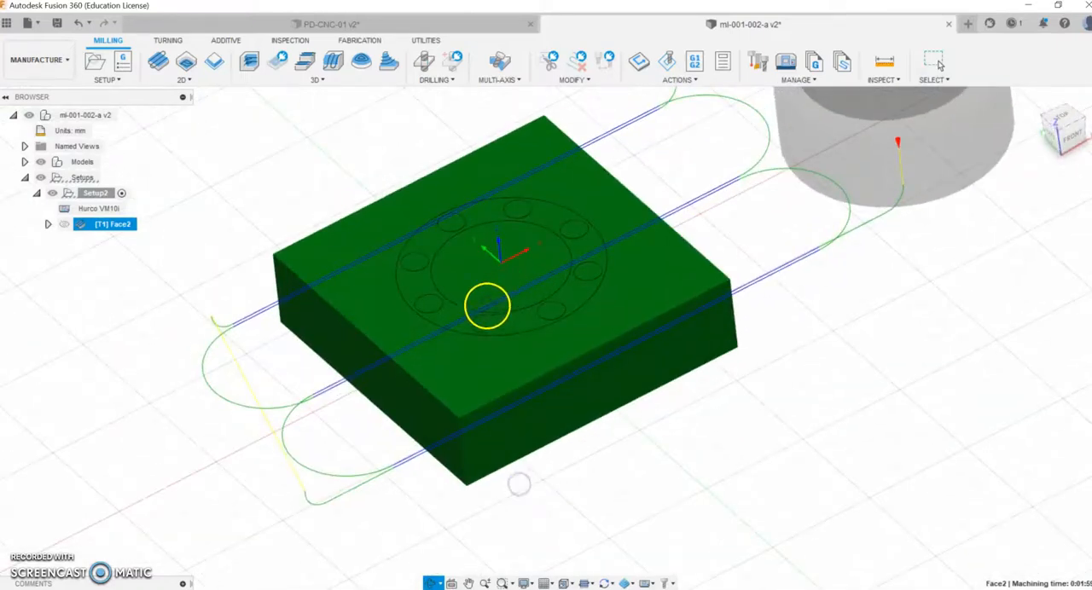
Step: Start a 2D contour operation with the 16 mm flat end mill and select the square base's outer upper edge as its contour
click(184, 79)
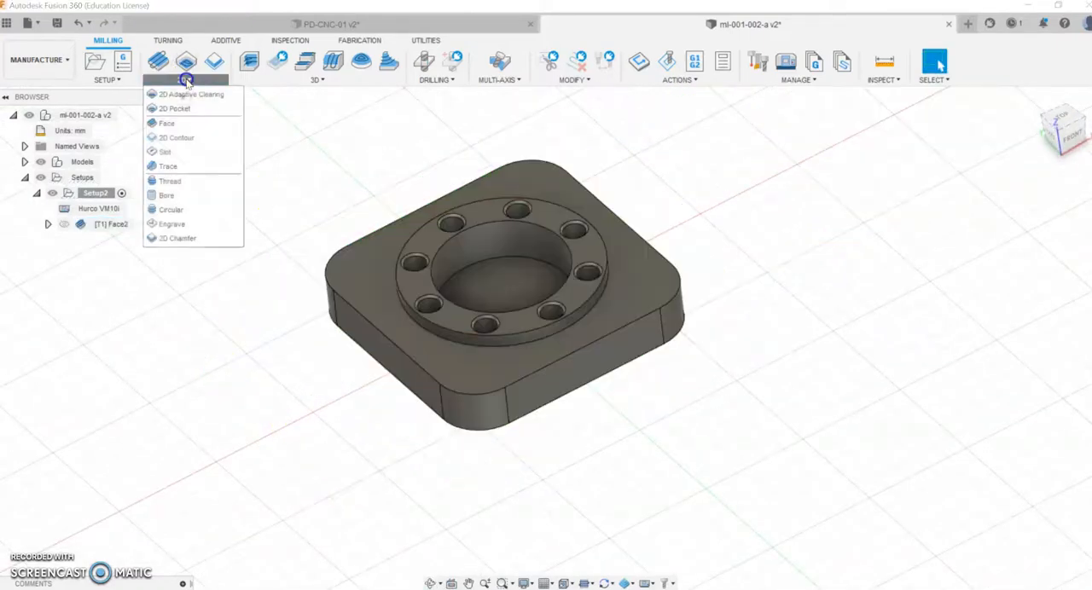
click(427, 323)
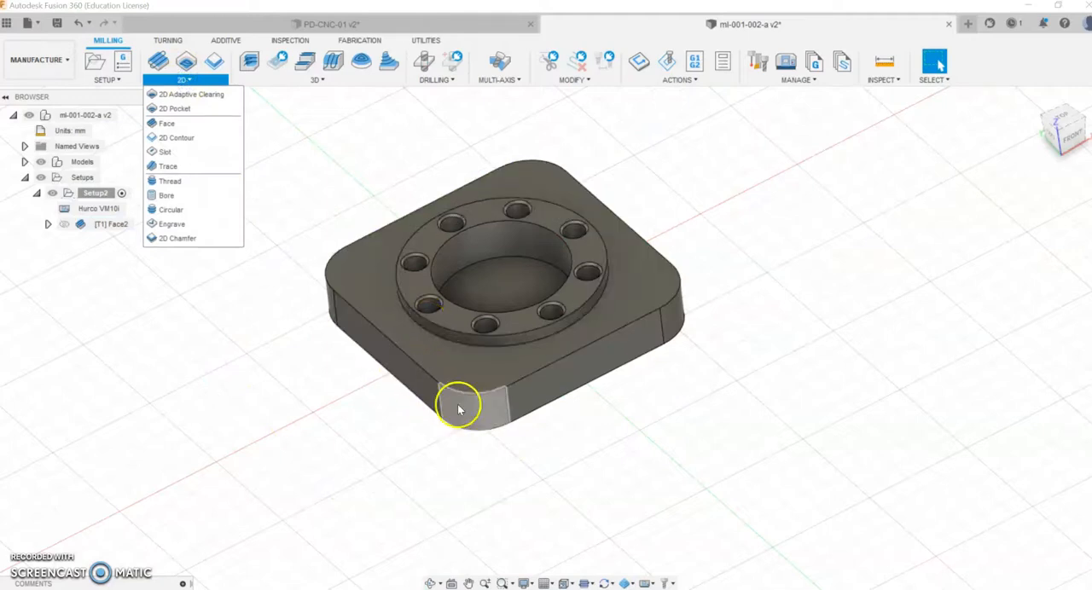
click(162, 137)
click(913, 158)
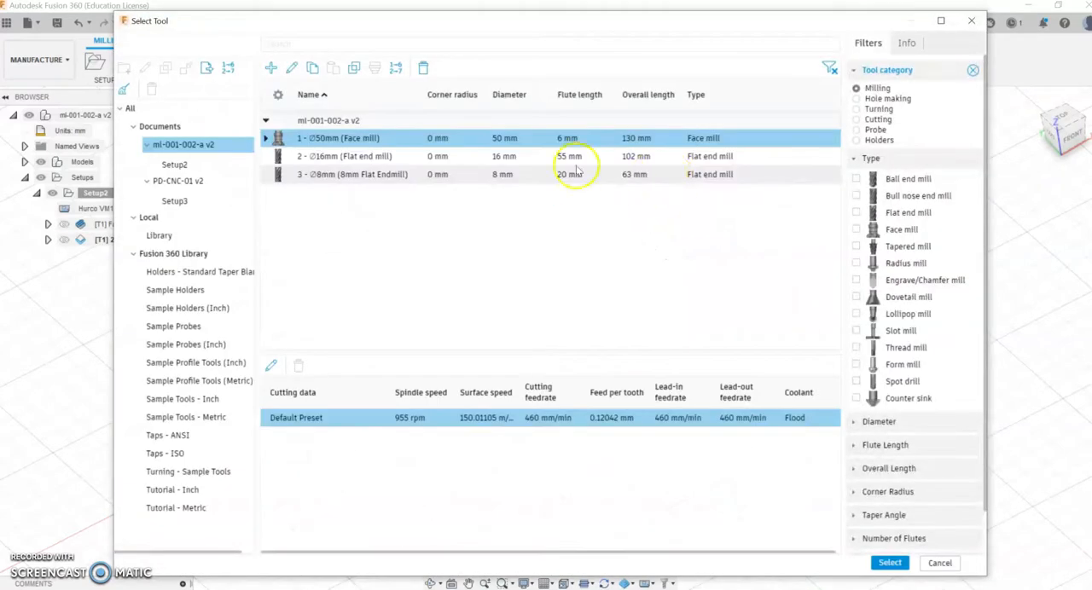
click(340, 156)
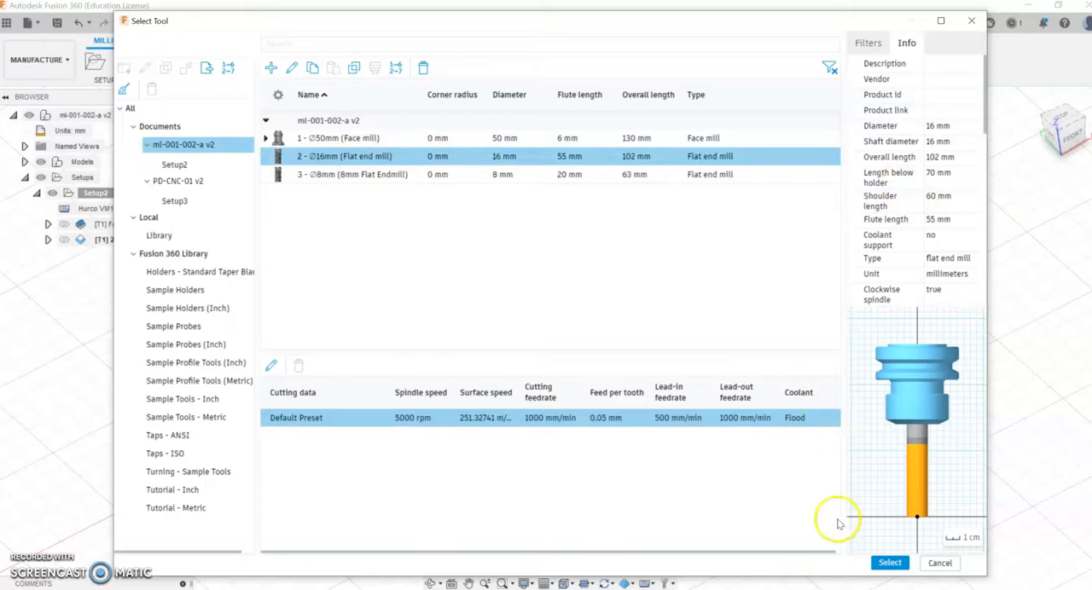
click(887, 563)
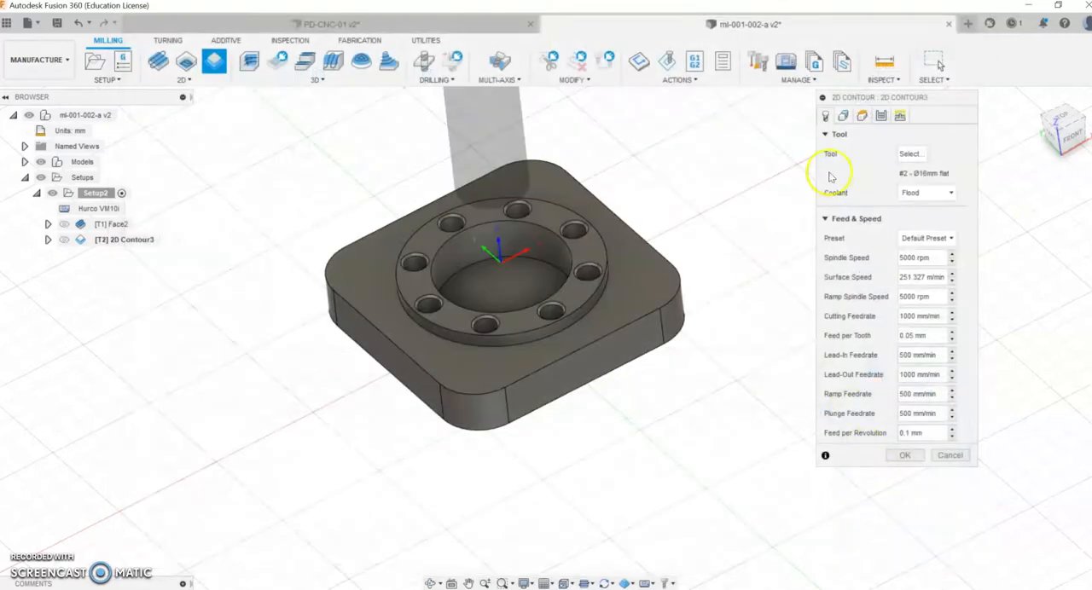
click(846, 116)
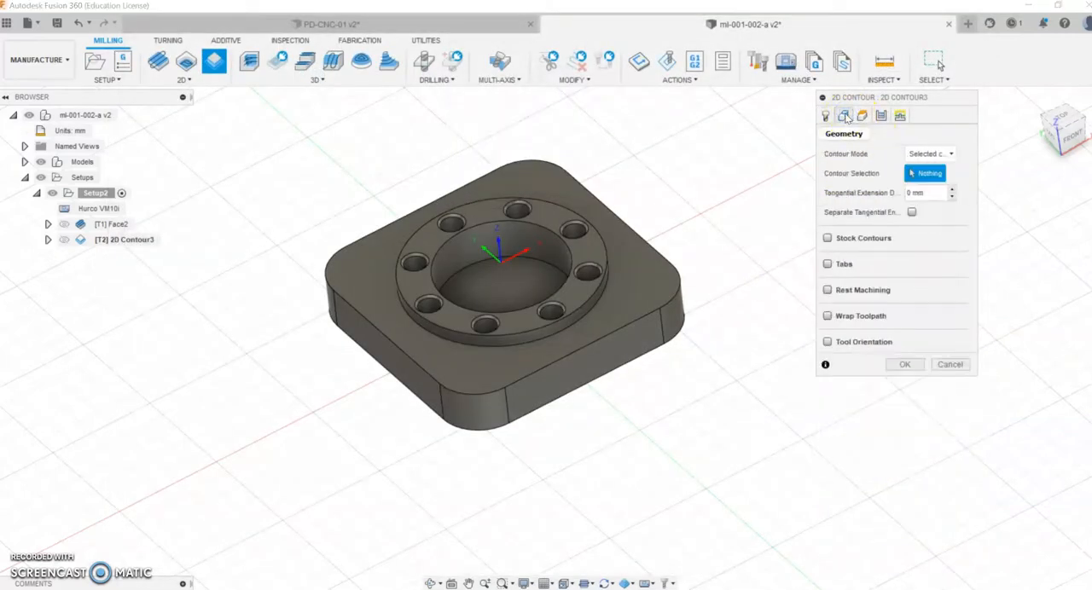
click(391, 341)
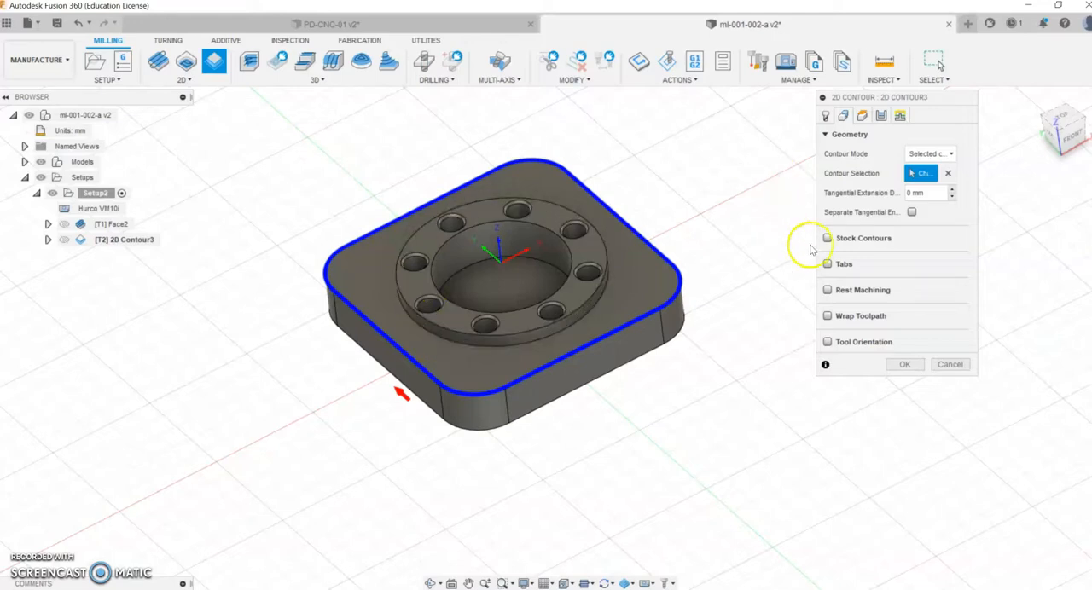
Step: Set the contour's bottom height from the stock top with an offset of -15 mm and check the height planes from a lower angle
click(862, 116)
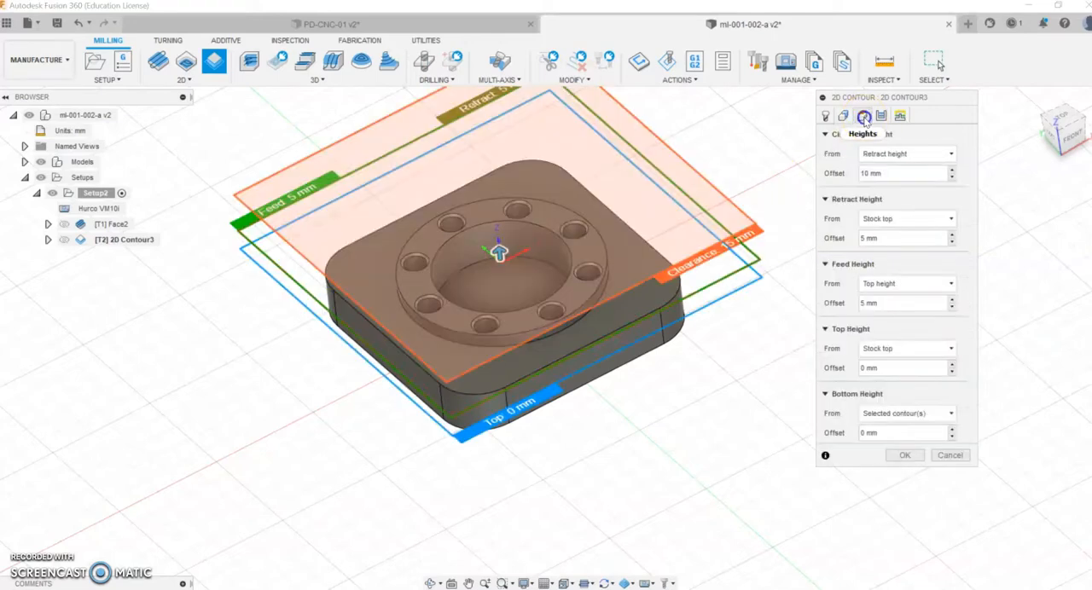
click(825, 200)
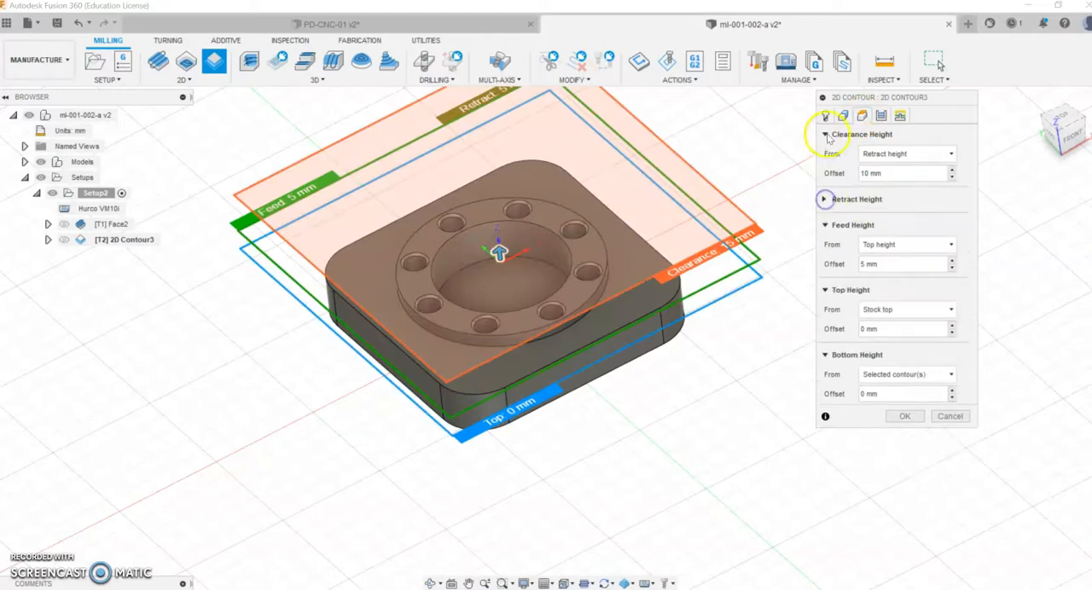
click(824, 134)
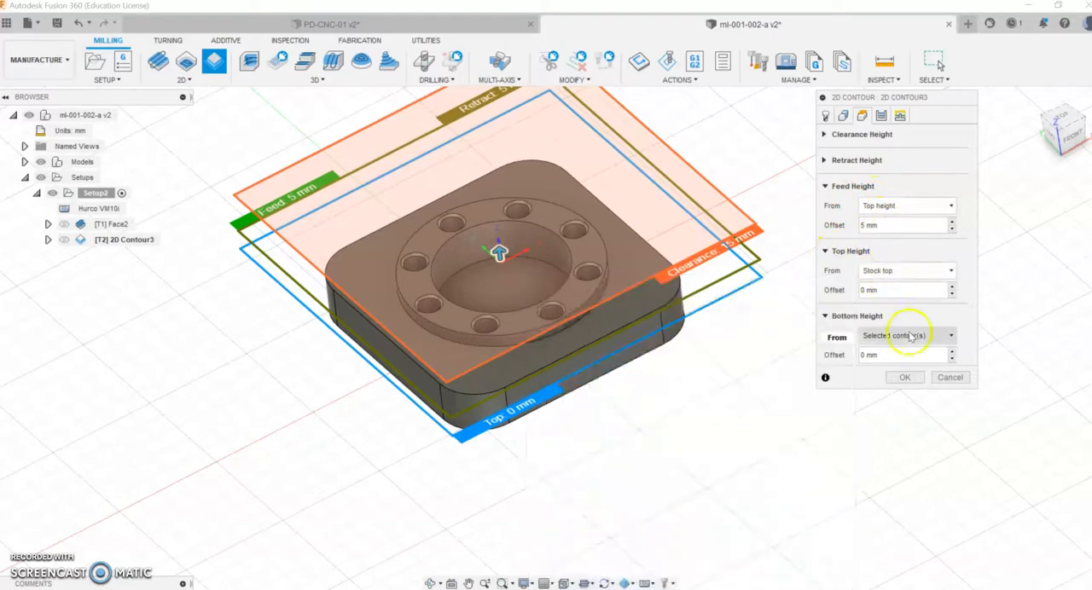
click(884, 353)
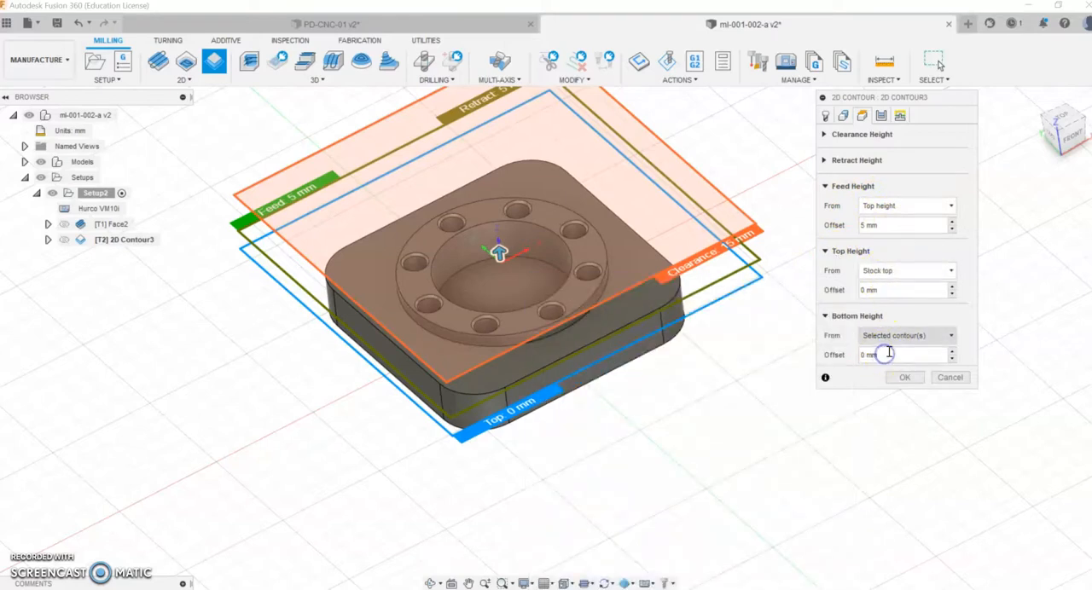
click(871, 337)
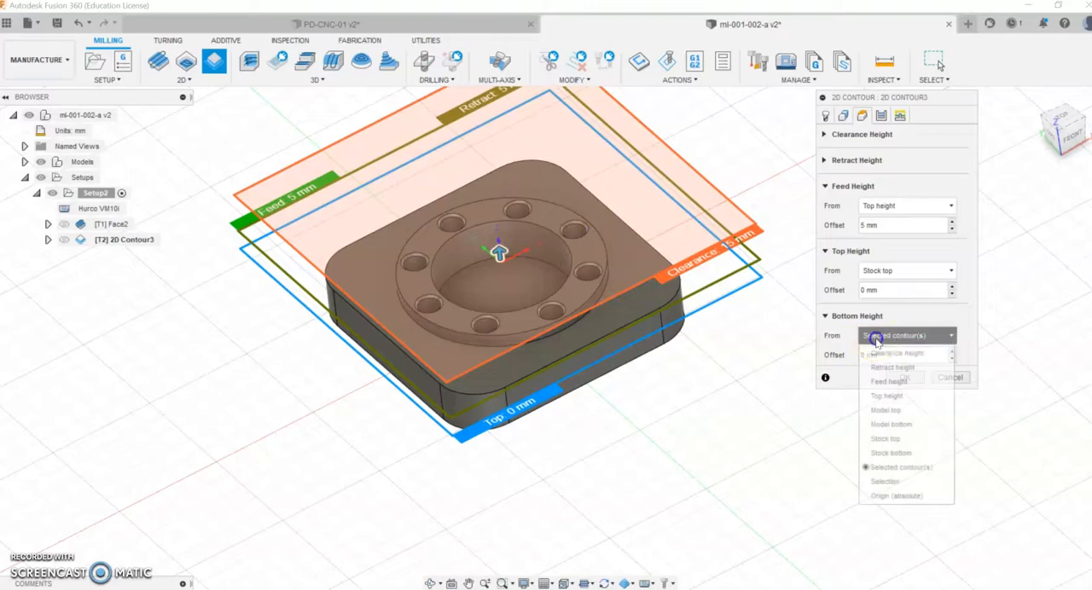
click(884, 440)
click(884, 439)
double_click(883, 356)
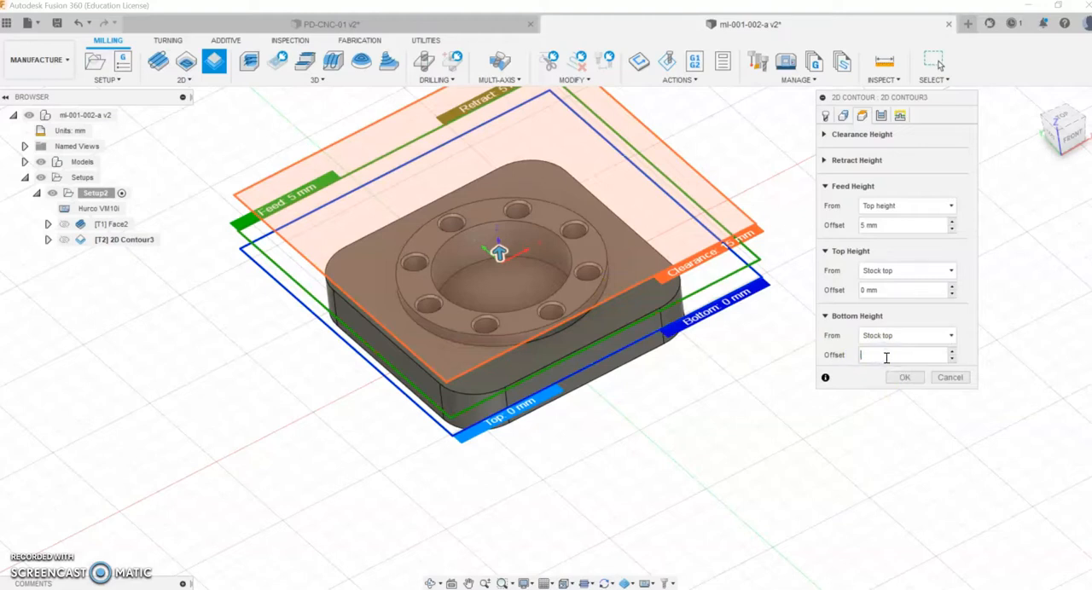
text(-15)
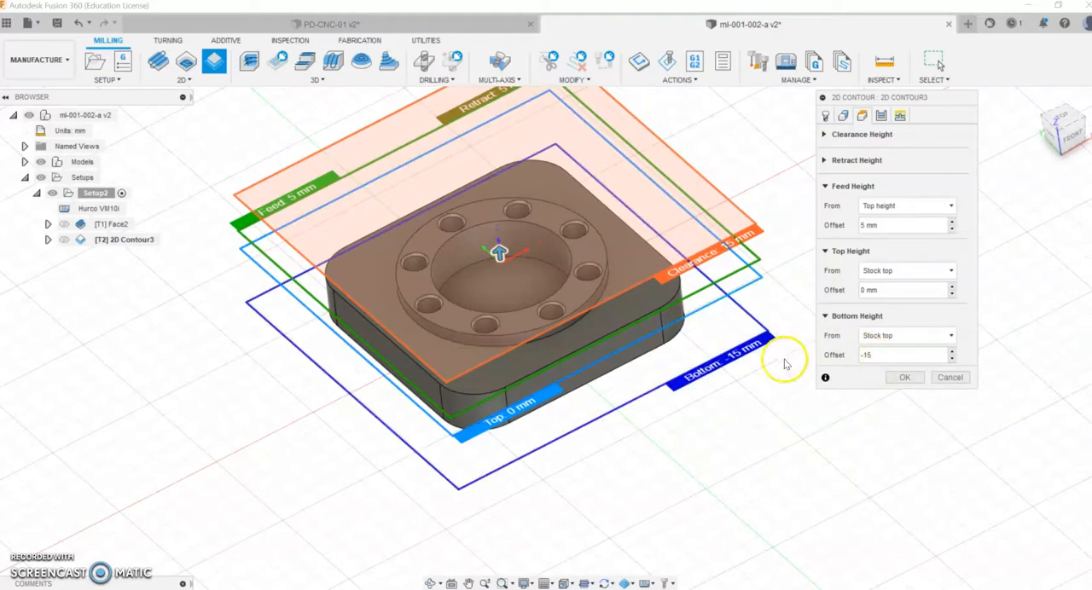
middle_drag(731, 429, 680, 458)
click(432, 583)
mouse_move(555, 511)
mouse_down()
mouse_move(537, 461)
mouse_move(559, 493)
mouse_up()
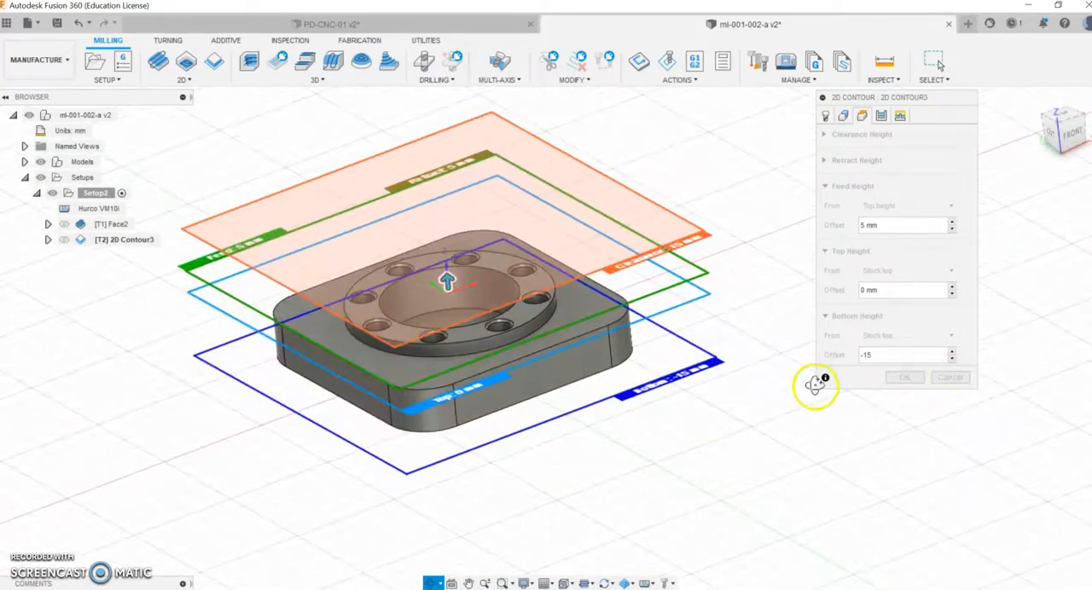
key(Escape)
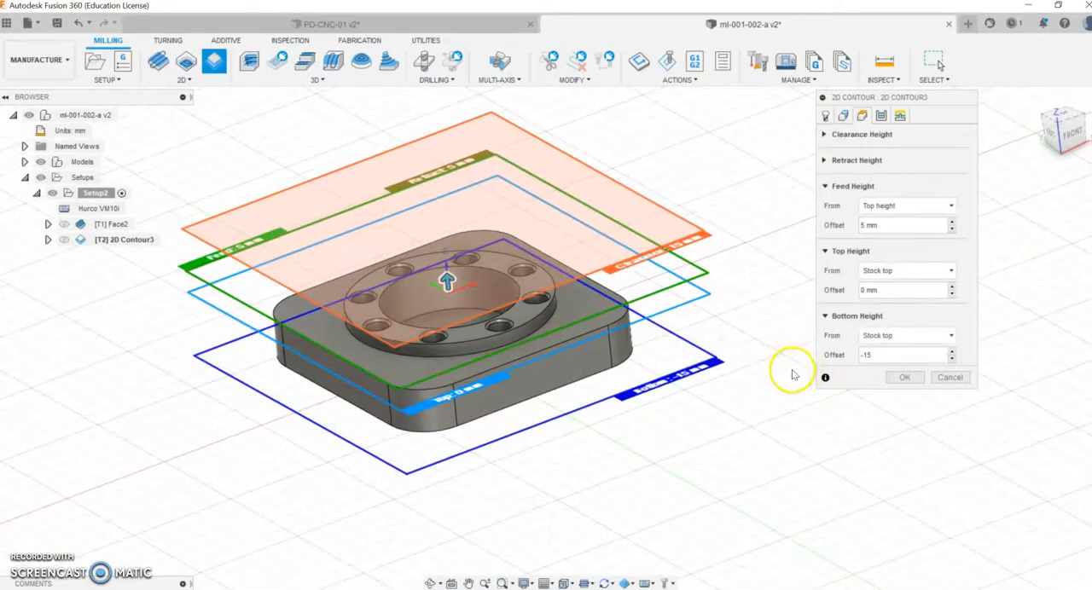
Step: Enable multiple depths for the contour's passes with a maximum roughing stepdown of 3 mm
click(882, 115)
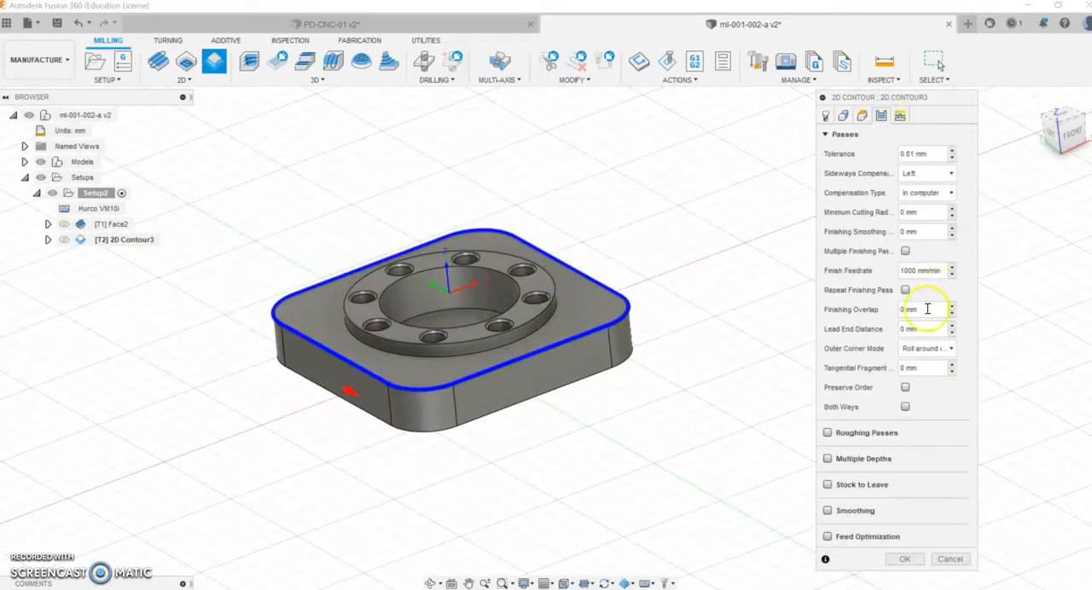
click(825, 135)
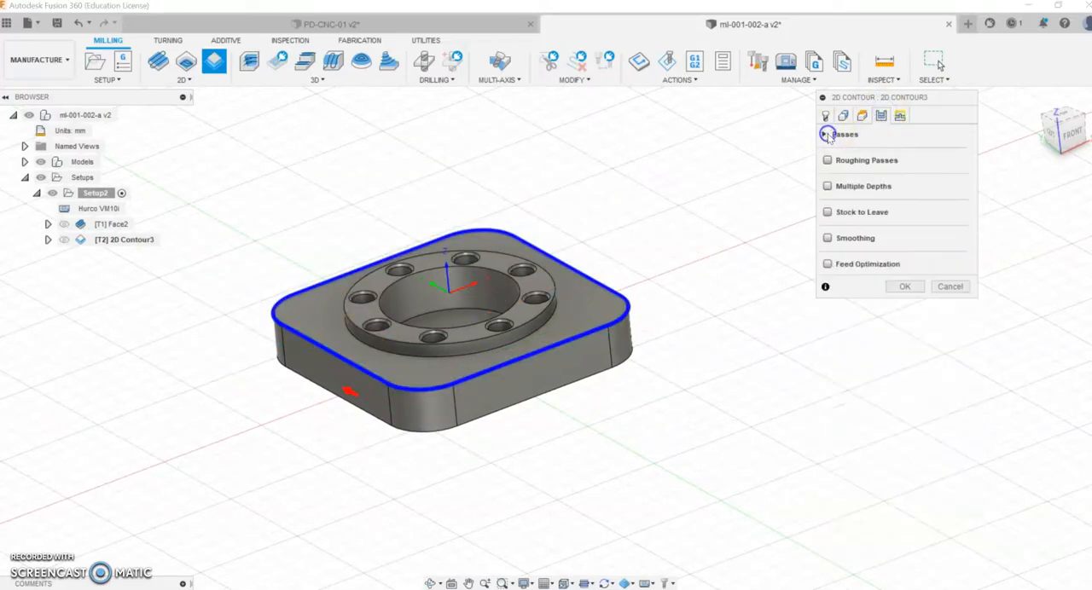
click(826, 186)
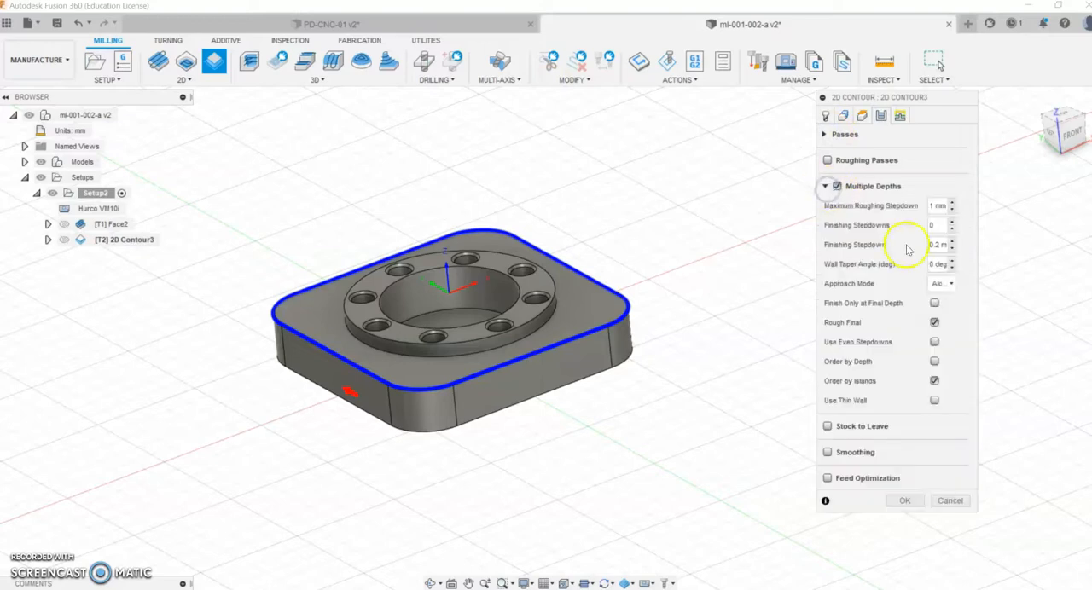
click(945, 207)
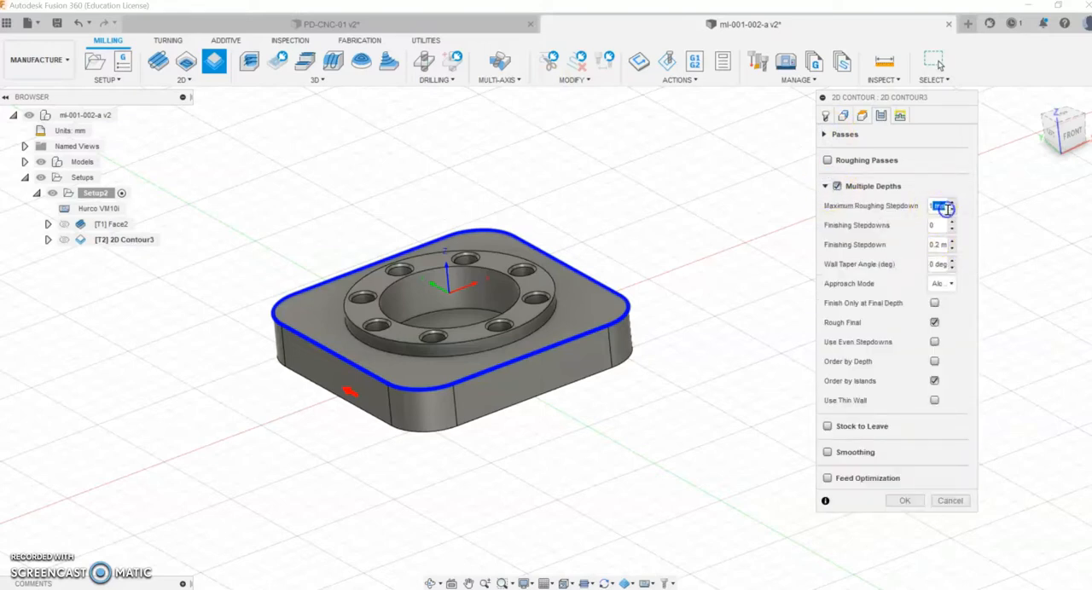
text(3mm)
click(935, 186)
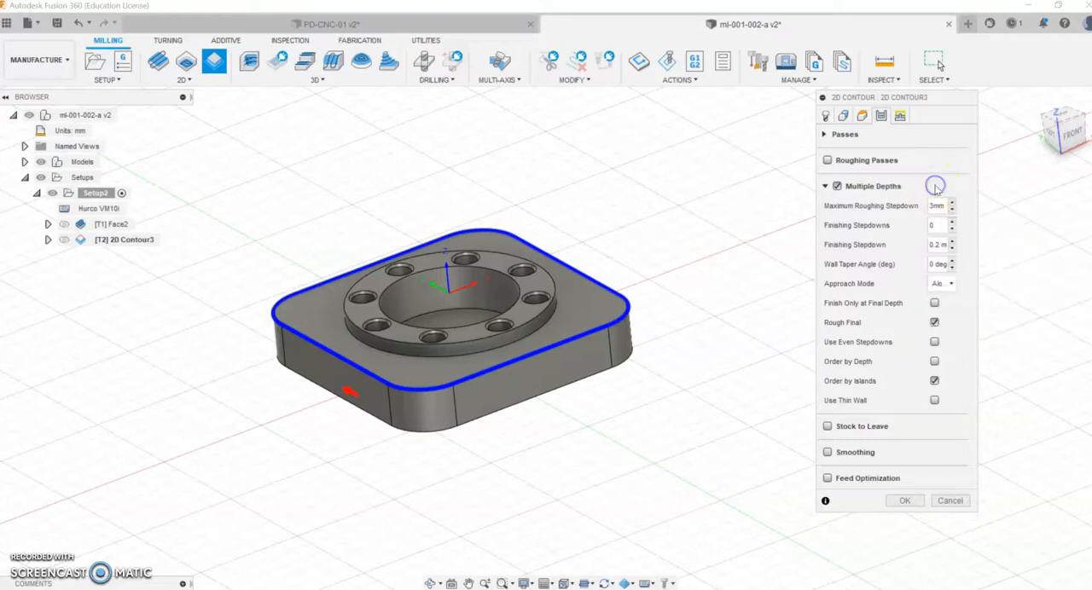
click(825, 187)
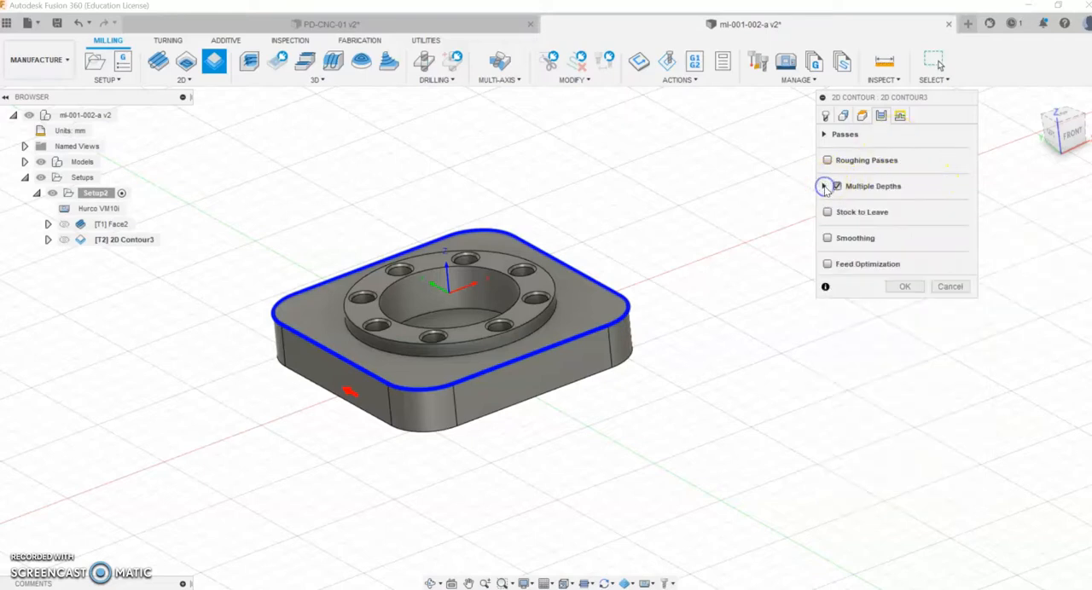
Step: Enable the repeated finishing pass for the contour and set the finishing overlap to 5 mm
click(825, 135)
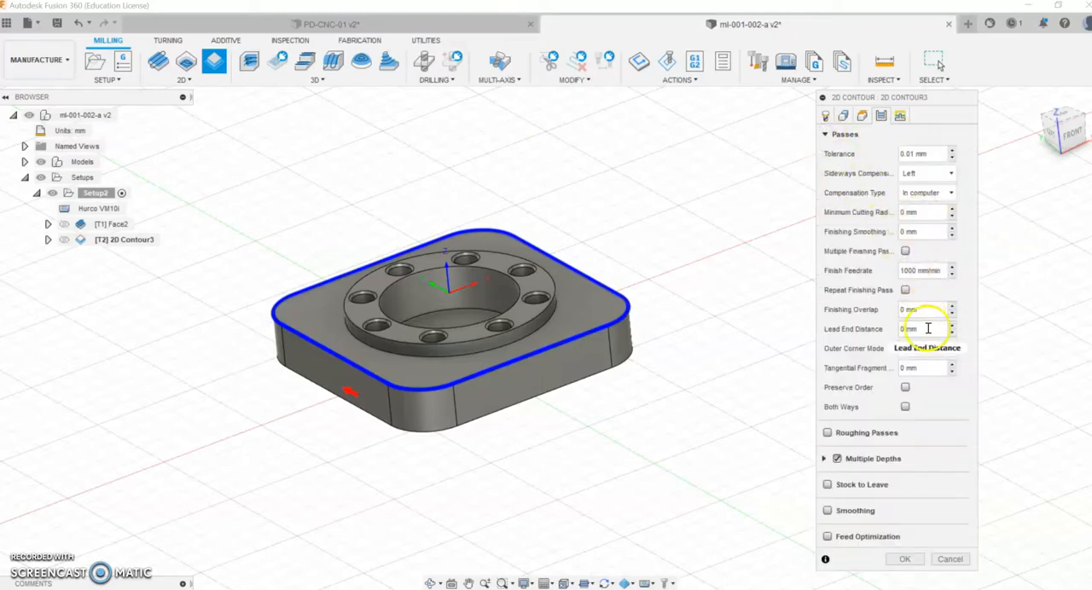
click(902, 311)
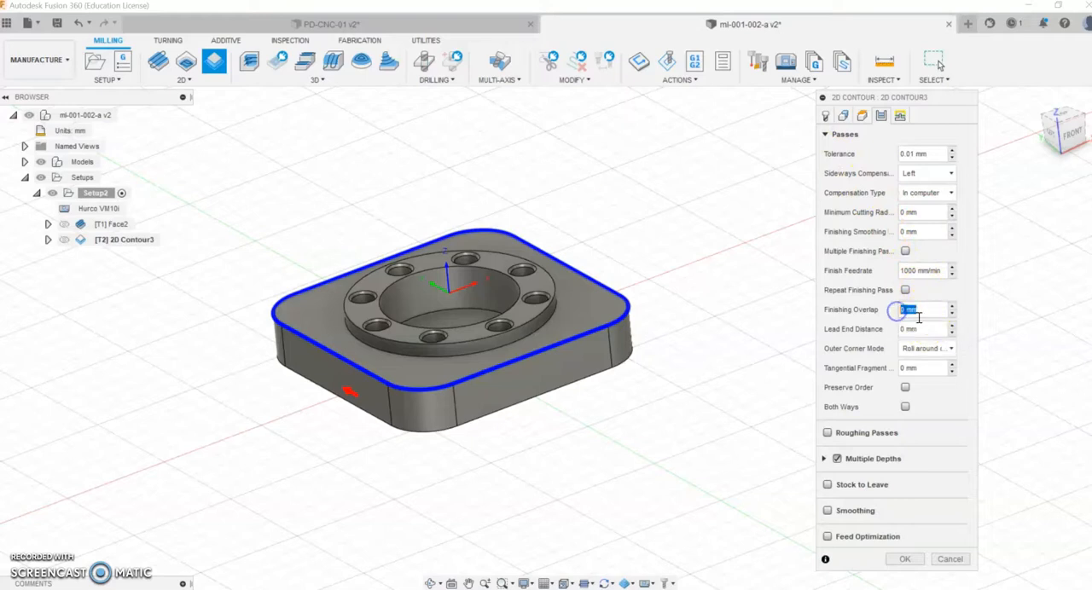
click(904, 291)
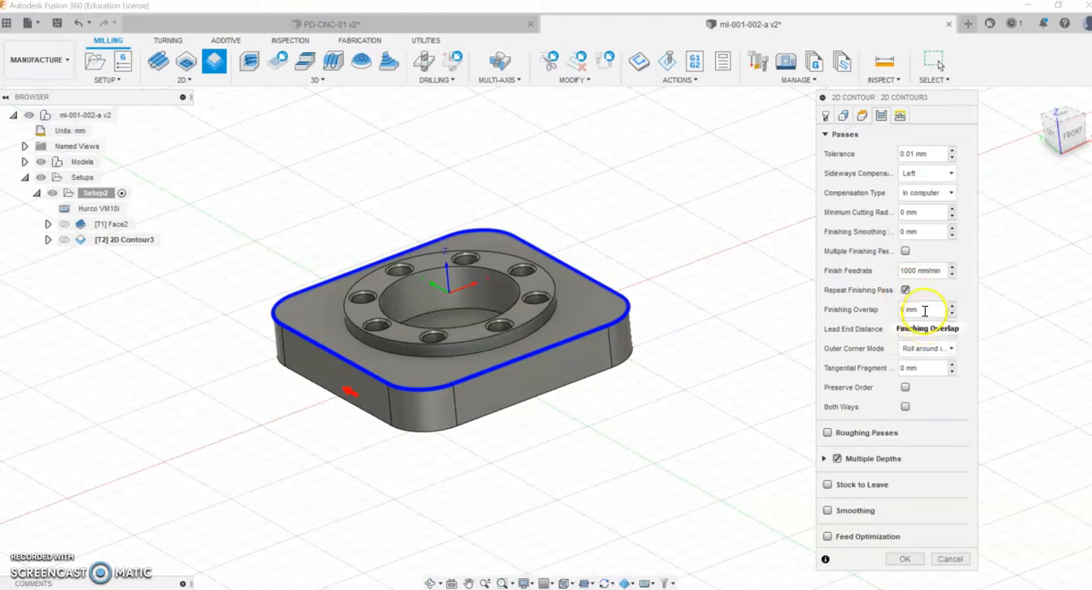
click(905, 311)
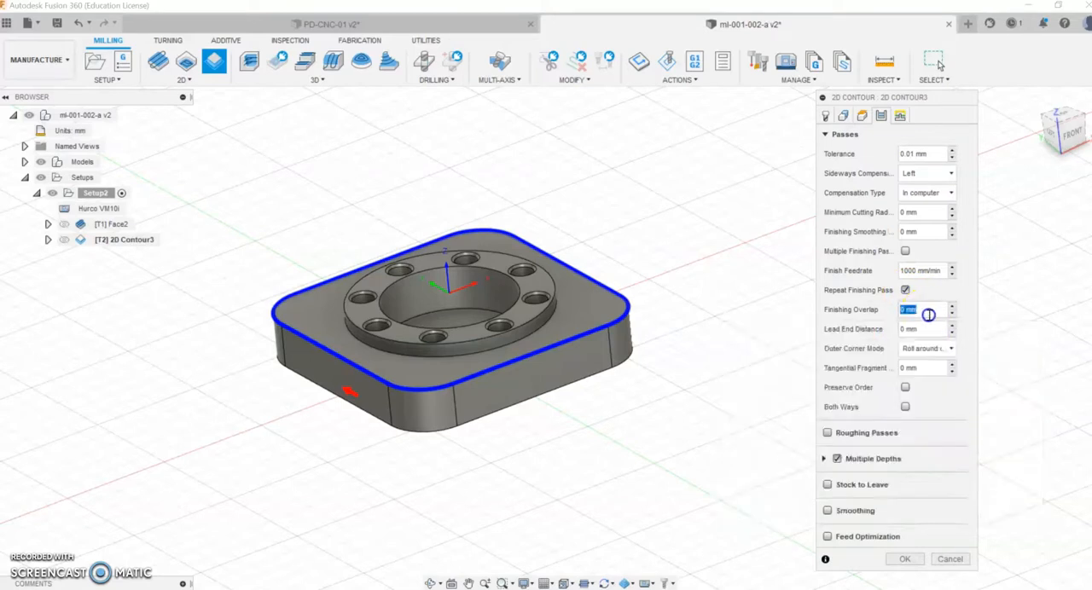
text(5,)
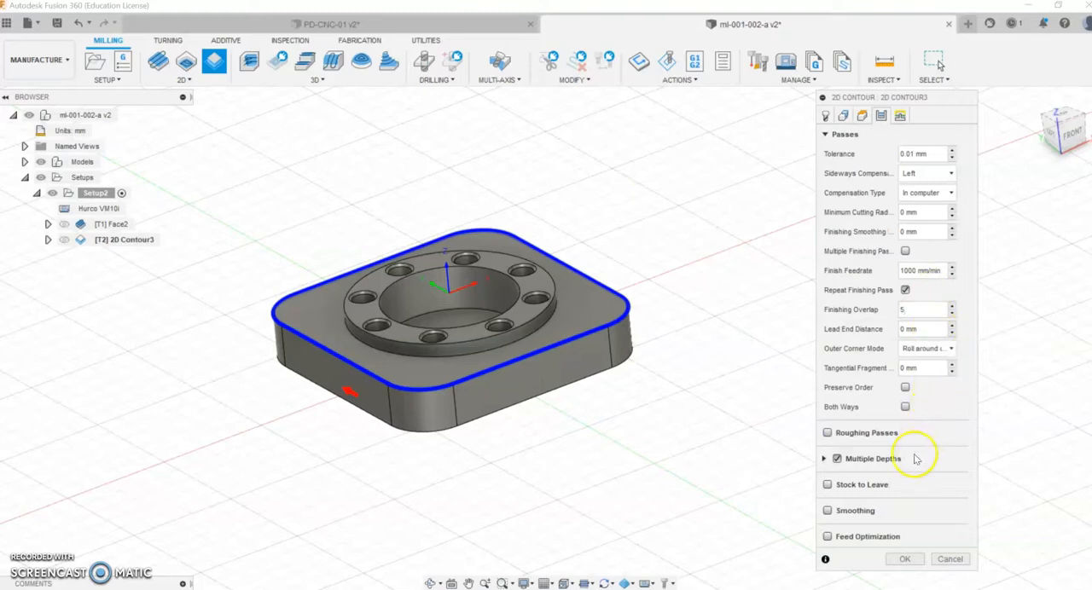
Step: Set the contour's horizontal lead-in radius to 3 mm and linear lead-in distance to 10 mm, and generate the toolpath
click(900, 115)
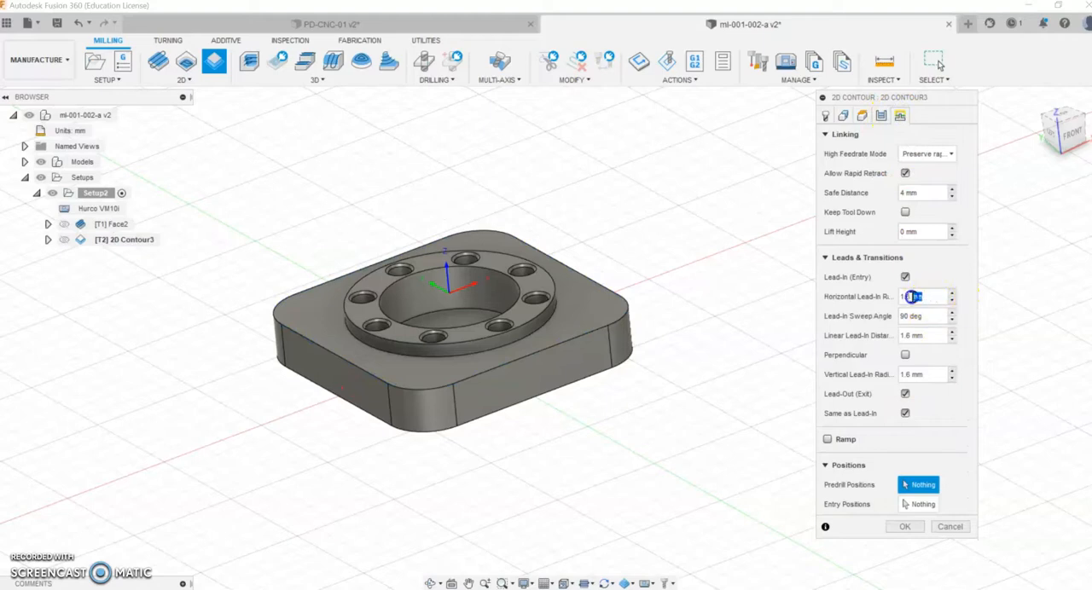
key(BackSpace)
text(10)
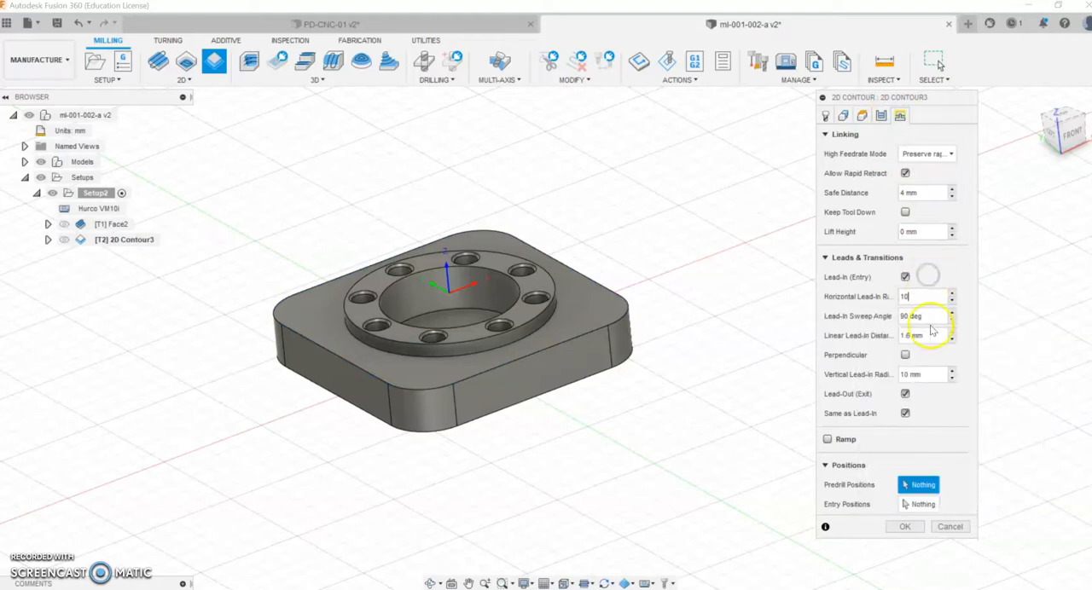
click(929, 336)
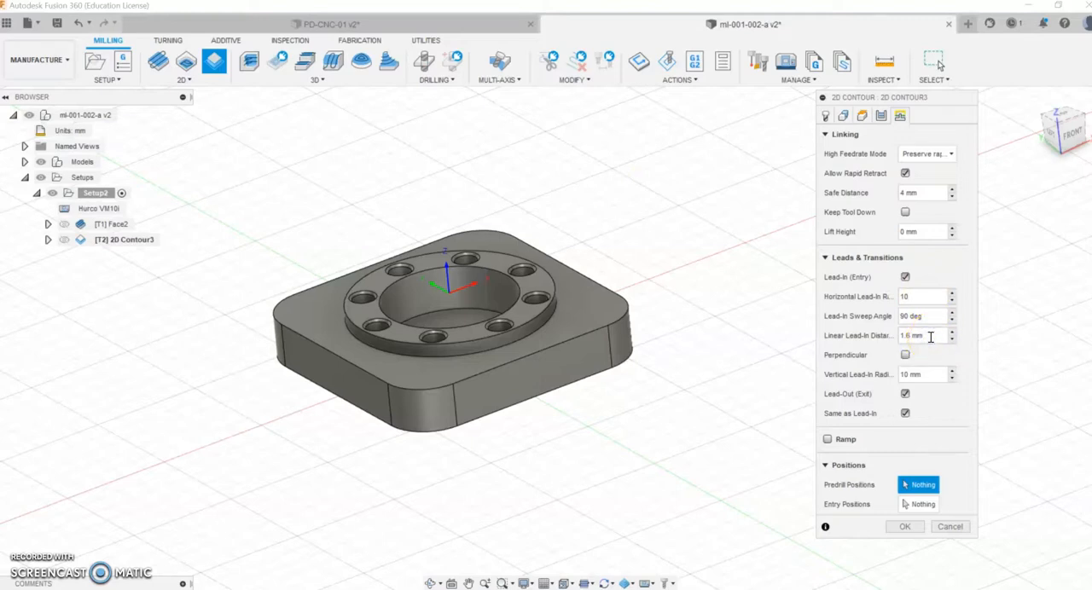
click(911, 295)
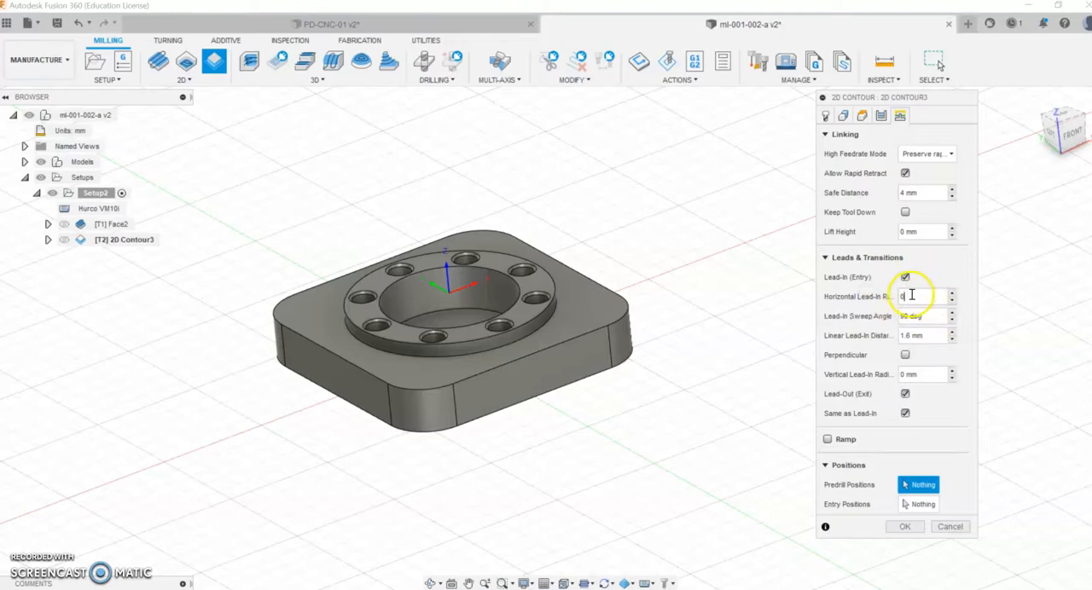
text(3)
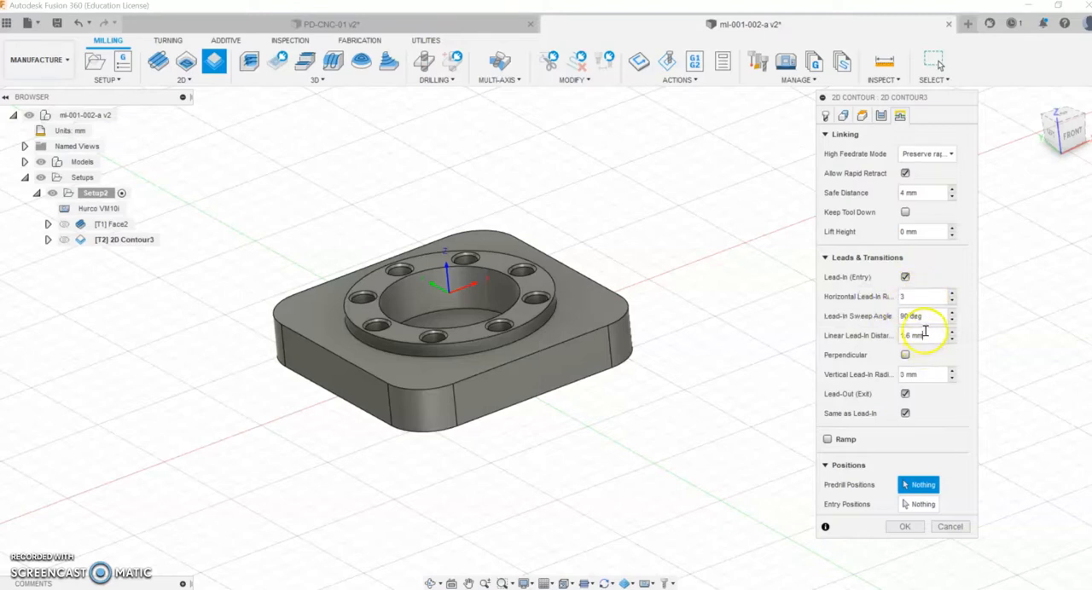
click(895, 334)
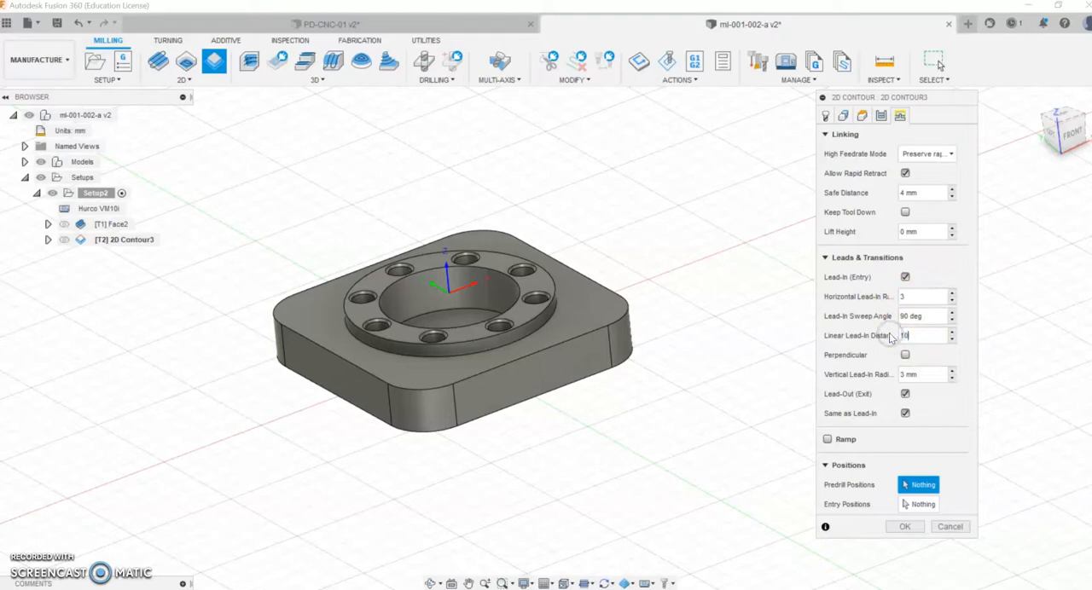
click(924, 373)
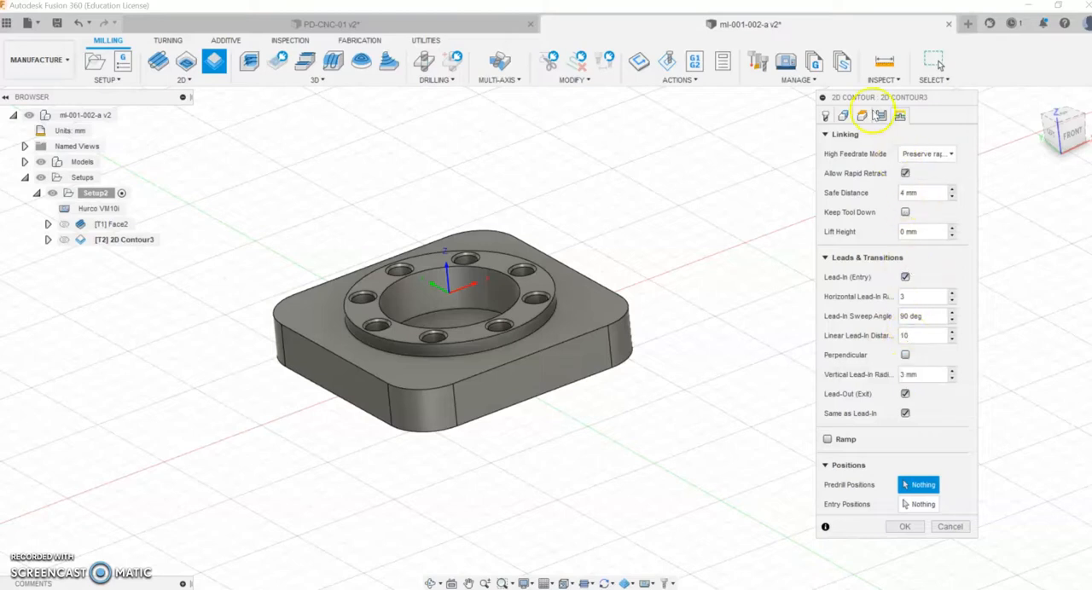
click(905, 527)
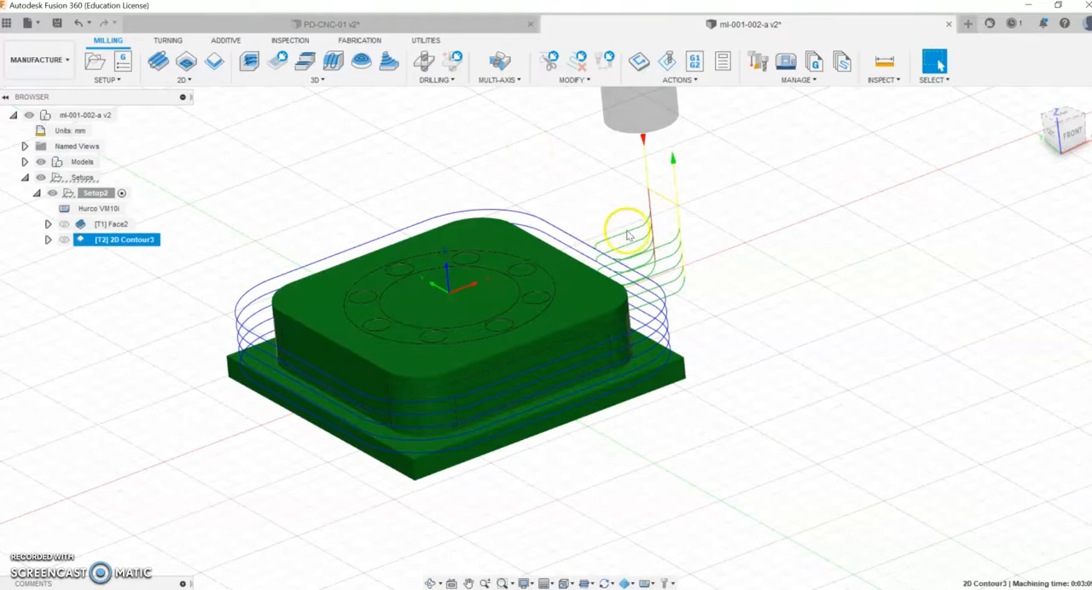
Step: Simulate the outer 2D contour's material removal at a slightly higher playback speed and close the simulation
right_click(97, 240)
click(130, 84)
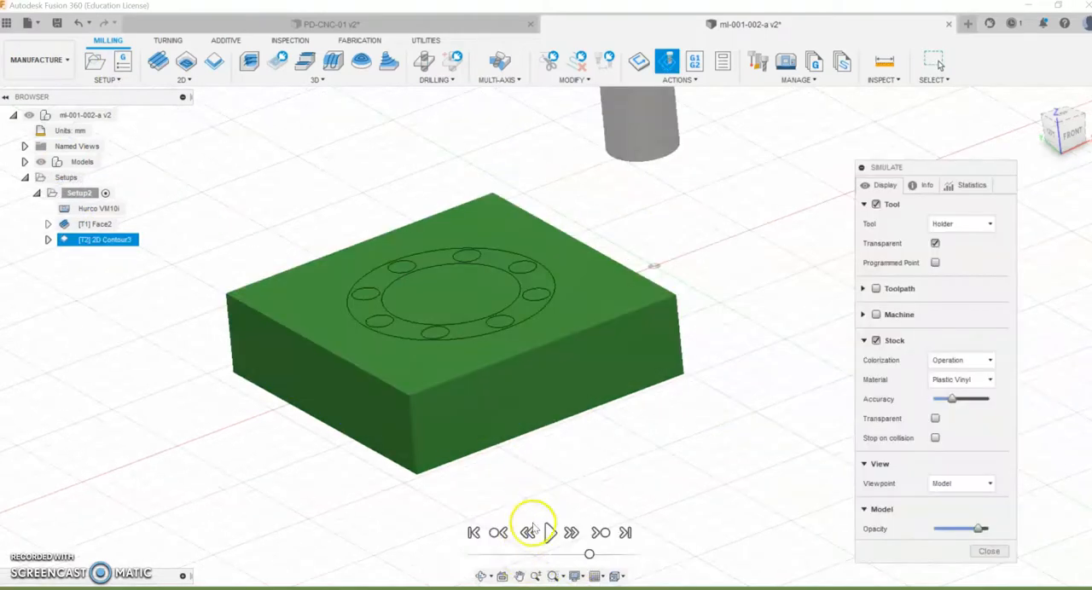
click(554, 533)
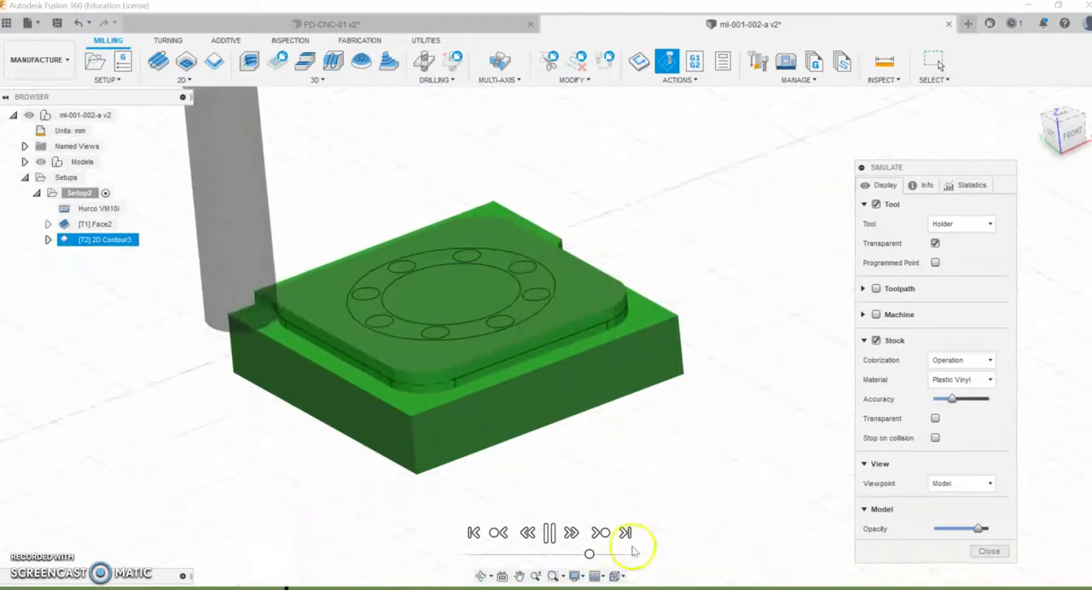
drag(588, 555, 599, 556)
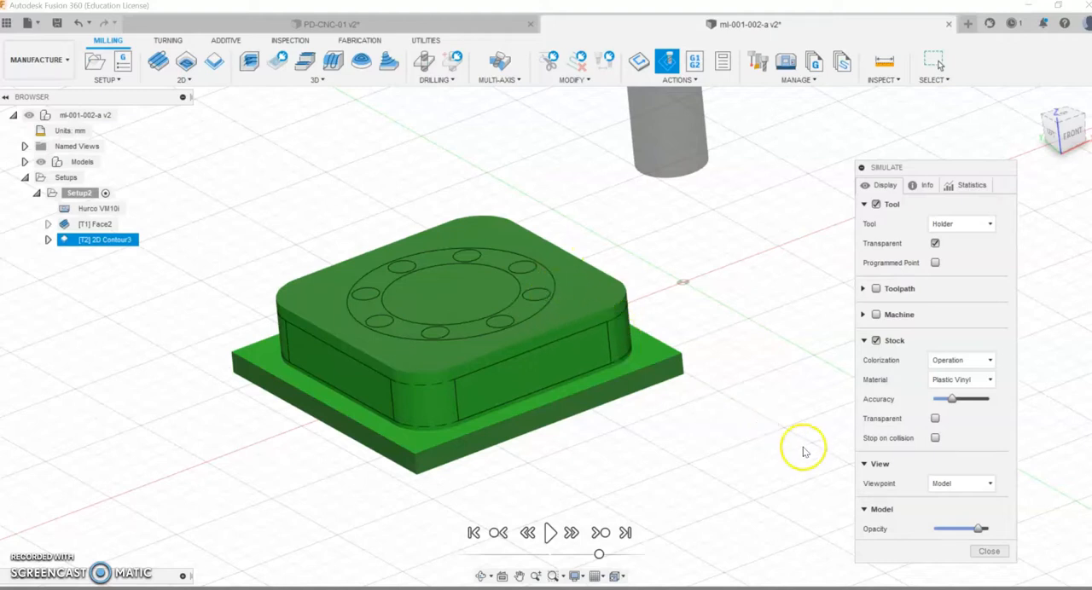
click(983, 552)
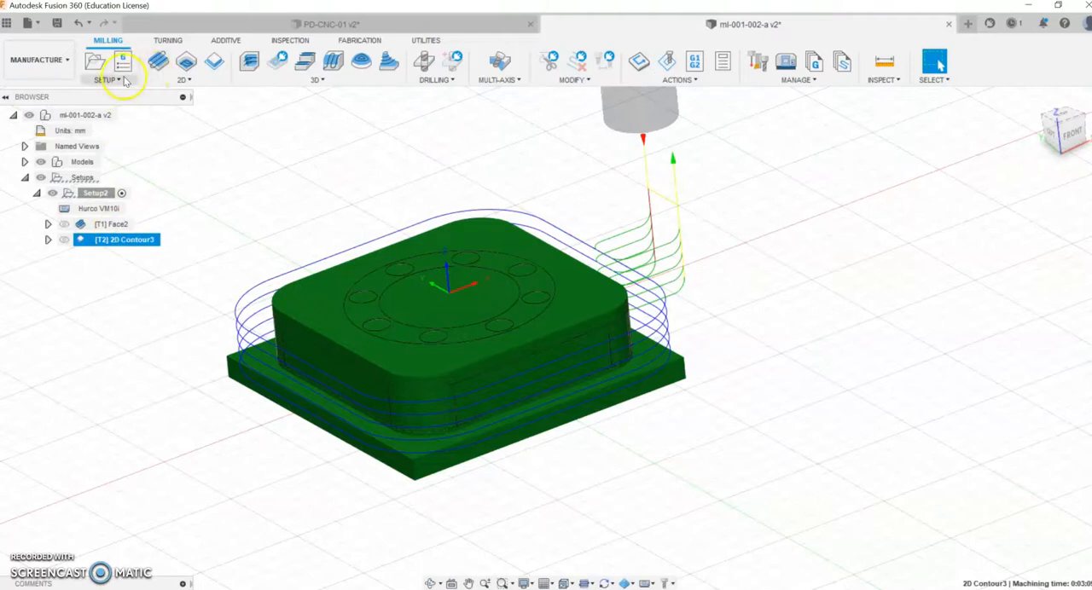
Step: Start a new 2D contour operation with the 16 mm flat end mill on the raised ring's outer top edge
click(167, 79)
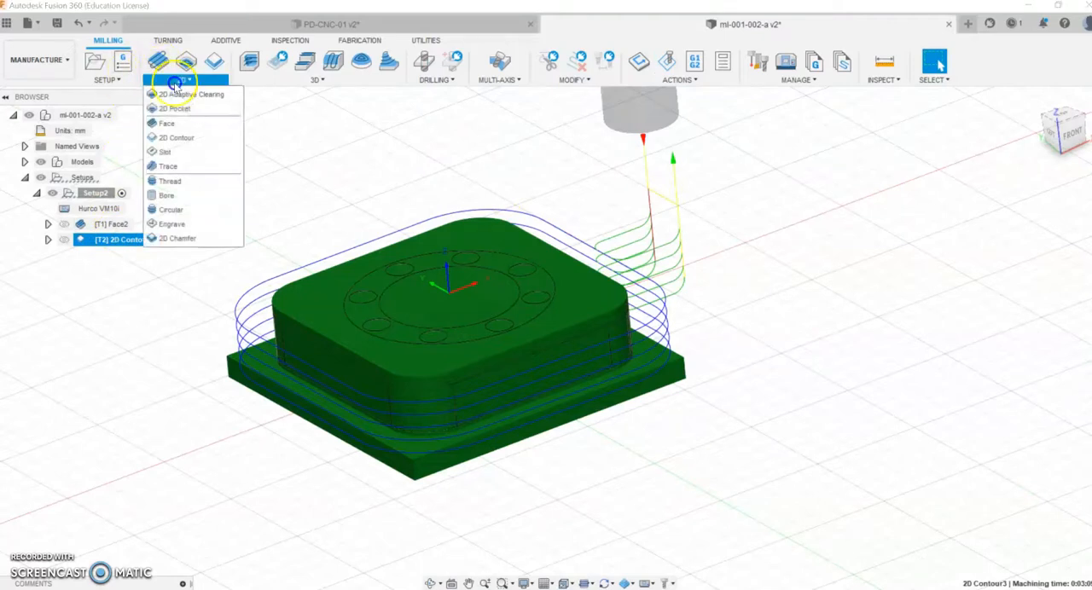
click(183, 138)
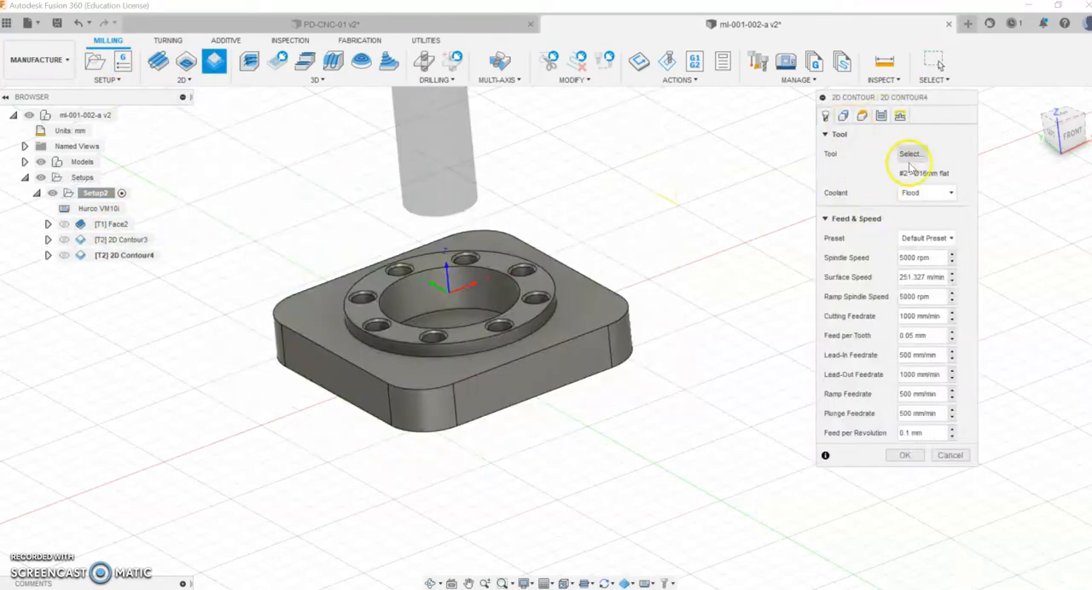
click(843, 117)
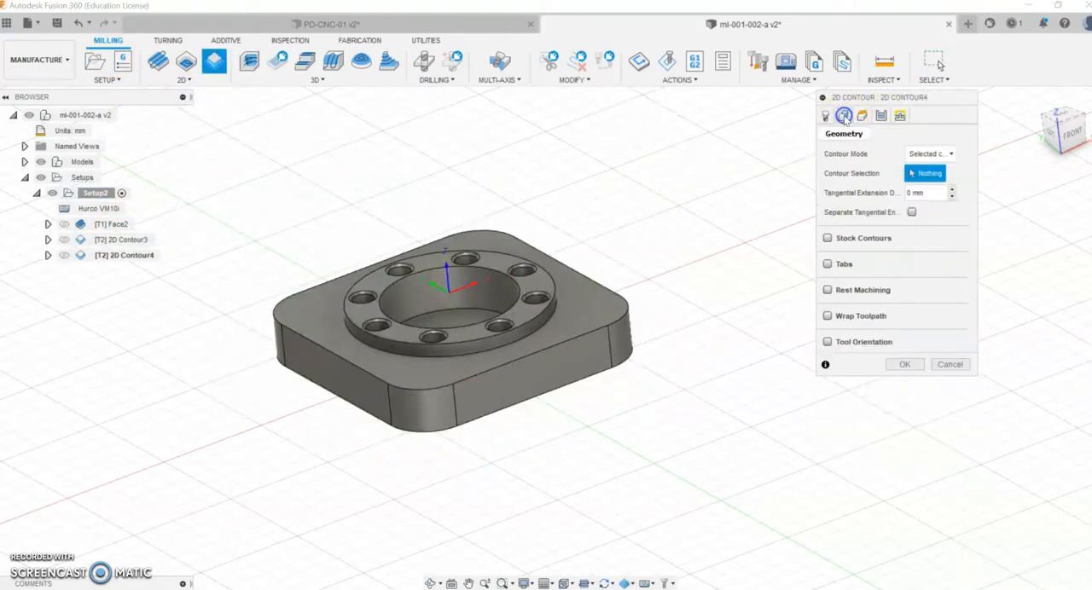
click(534, 322)
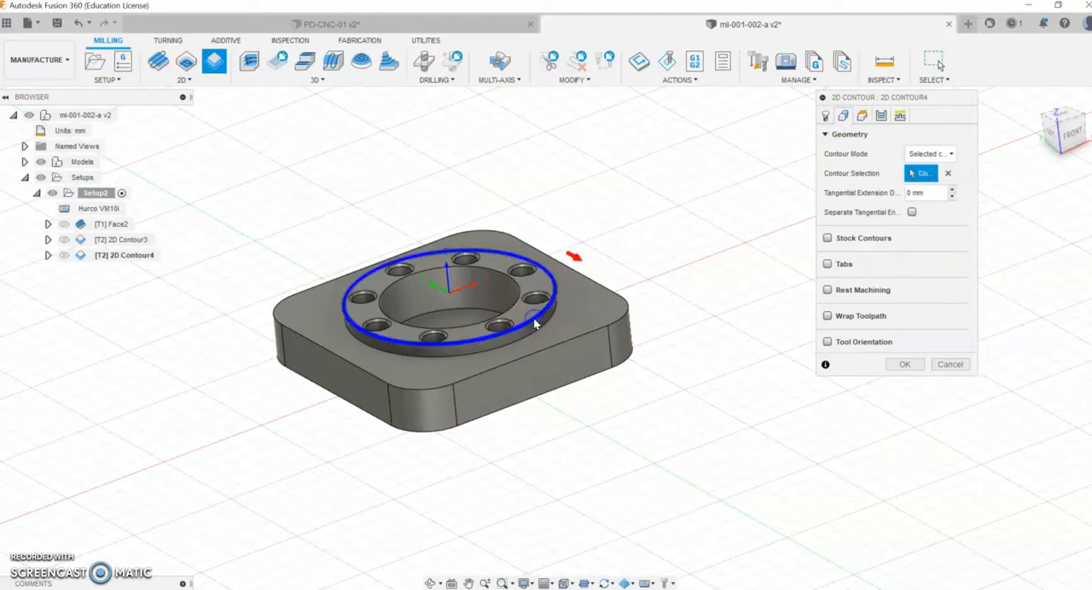
Step: Set the ring contour's bottom height from the selected contour with an offset of 3 mm and check the height planes from a lower angle
click(863, 116)
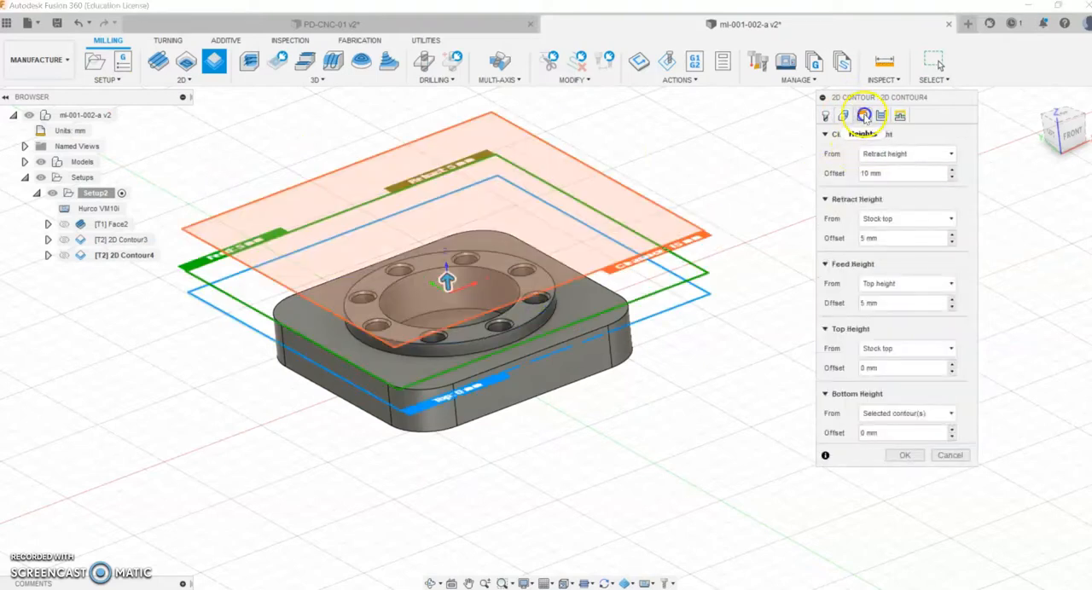
click(824, 135)
click(824, 160)
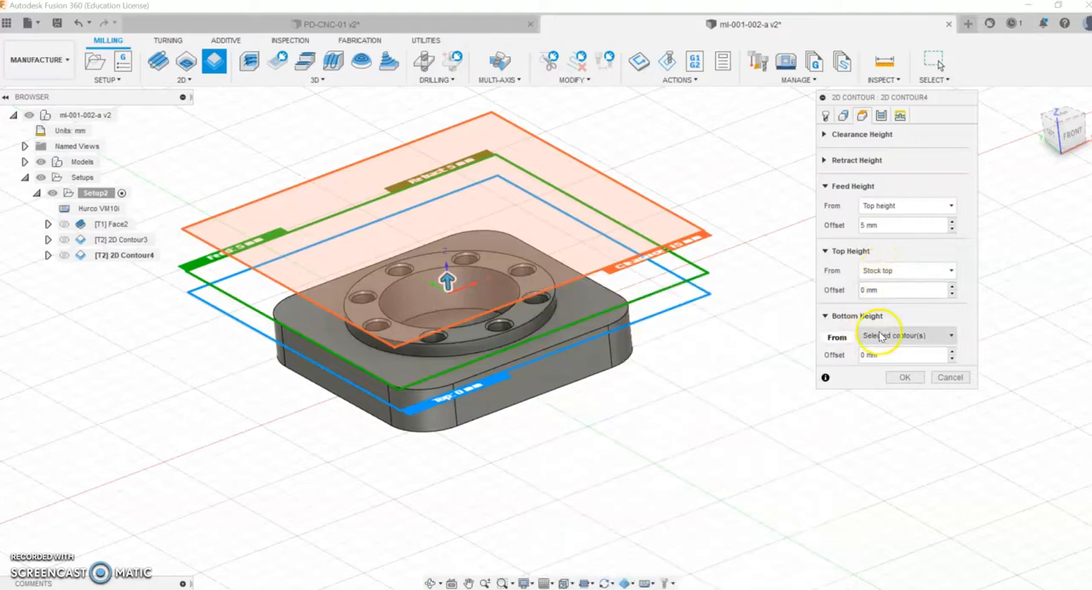
mouse_move(881, 337)
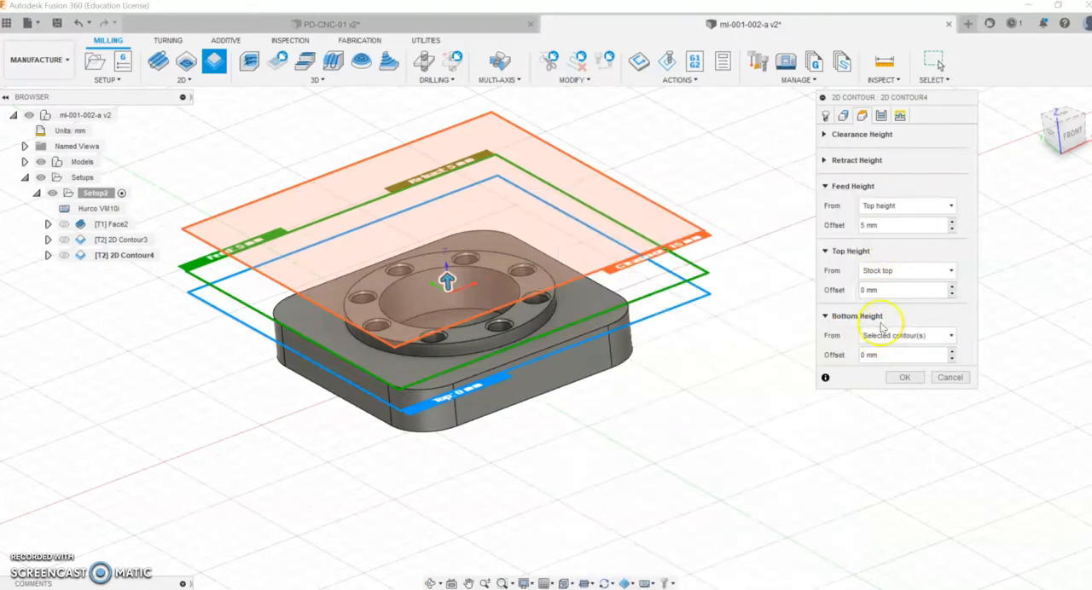
click(881, 337)
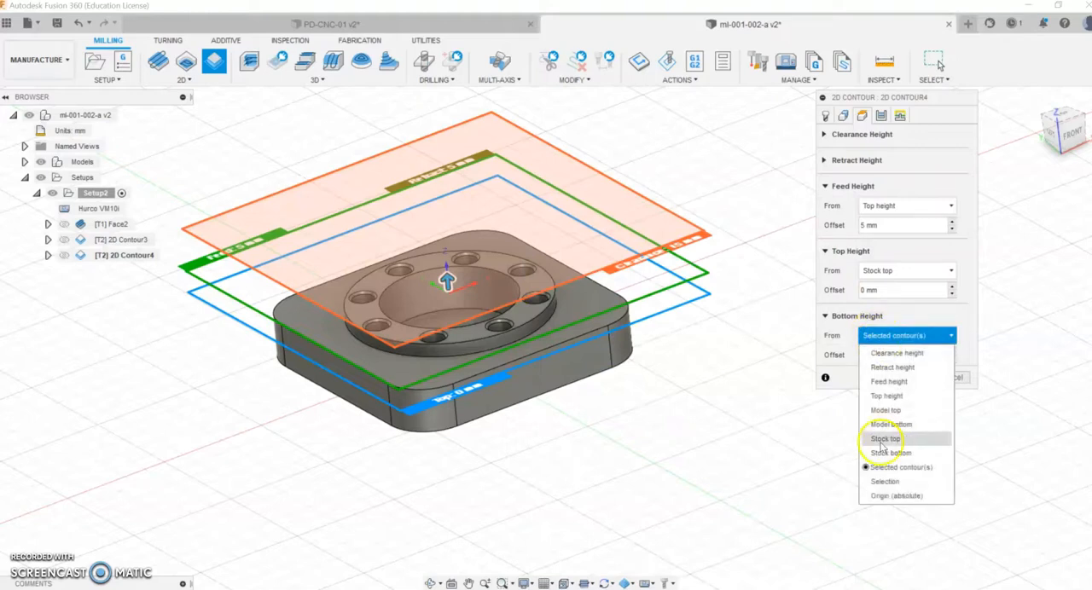
click(886, 467)
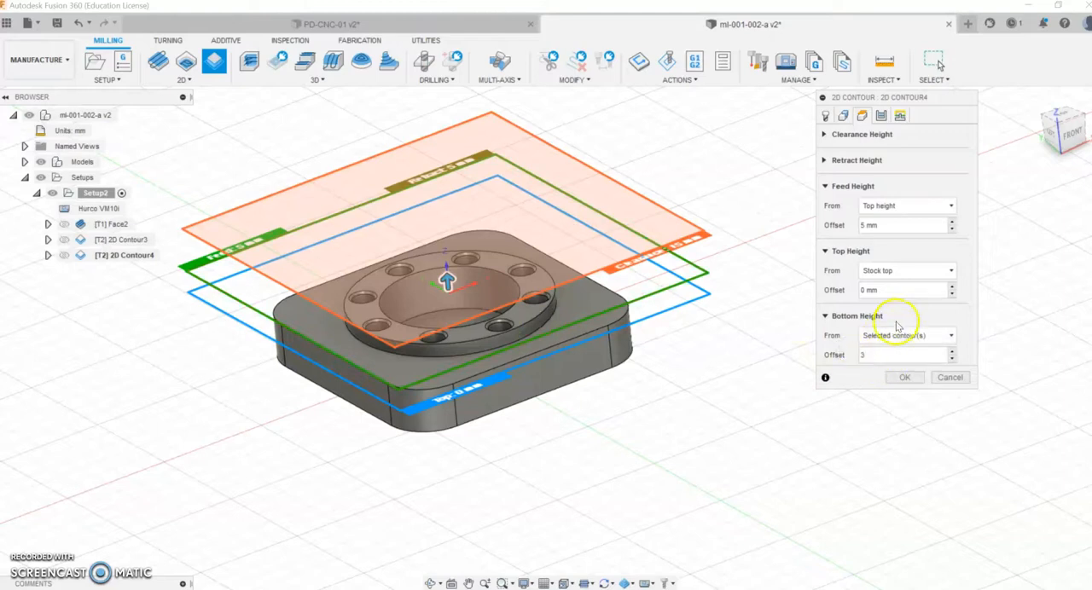
click(429, 583)
mouse_move(456, 497)
mouse_down()
mouse_move(455, 480)
mouse_move(453, 504)
mouse_up()
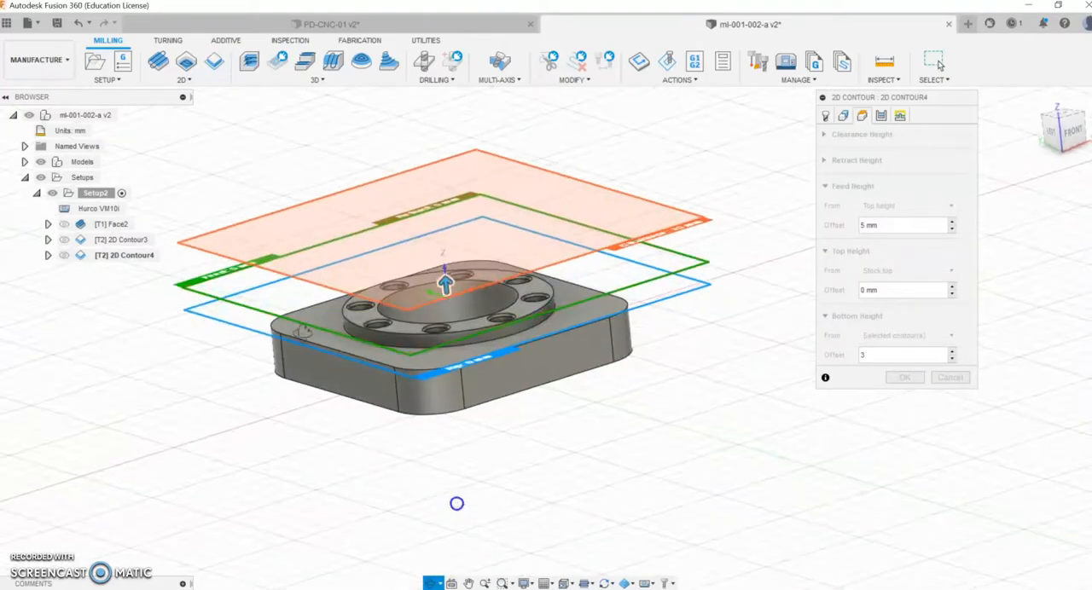
mouse_move(509, 395)
mouse_down()
mouse_move(502, 417)
mouse_move(500, 397)
mouse_up()
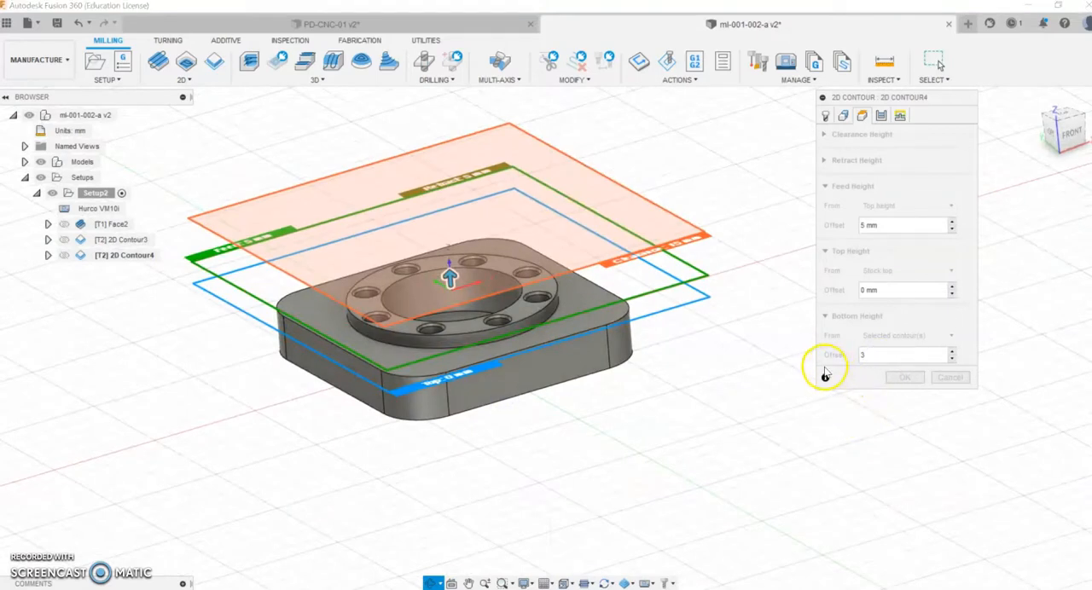
key(Escape)
Step: Enable multiple depths with a maximum roughing stepdown of 2 mm and the repeated finishing pass for the ring contour
click(899, 116)
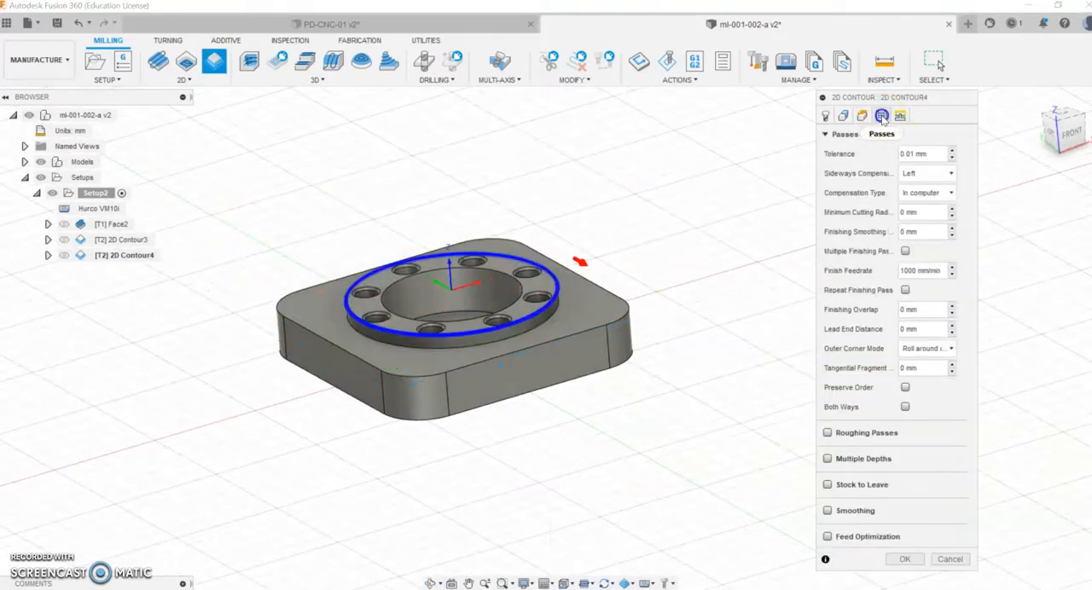
click(827, 458)
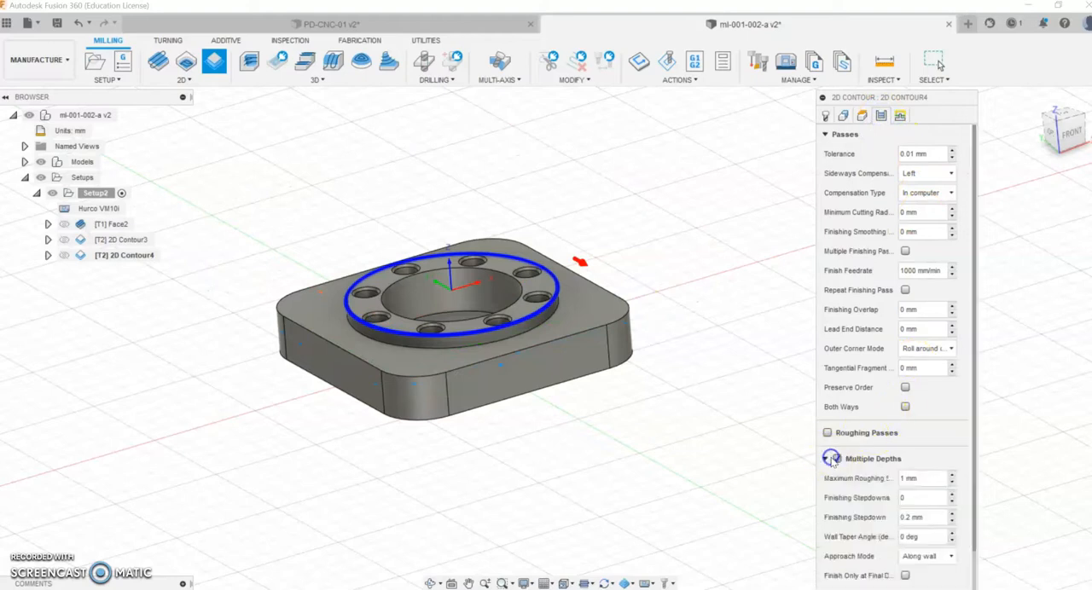
text(2)
click(906, 290)
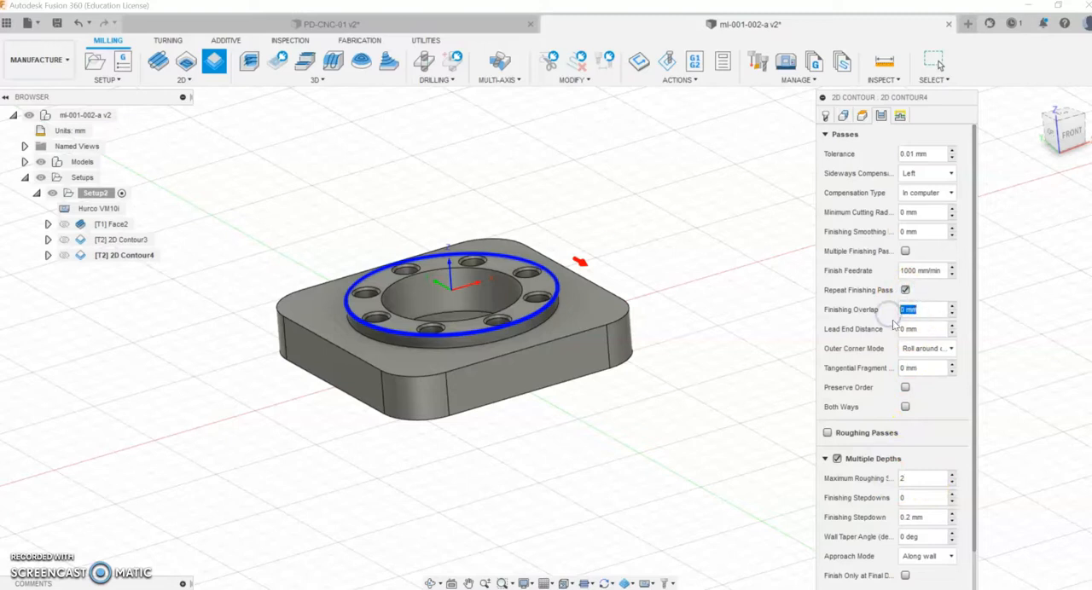
click(925, 312)
Step: Set the ring contour's linear lead-in distance to 10 mm and generate the toolpath
click(901, 115)
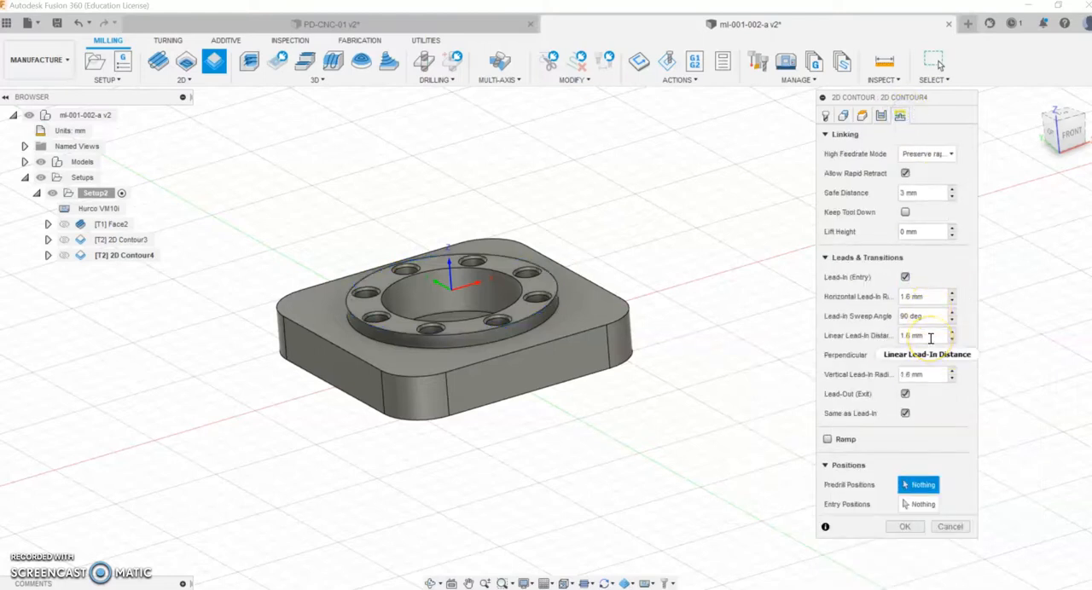
click(885, 338)
text(10)
click(923, 356)
click(916, 297)
click(908, 276)
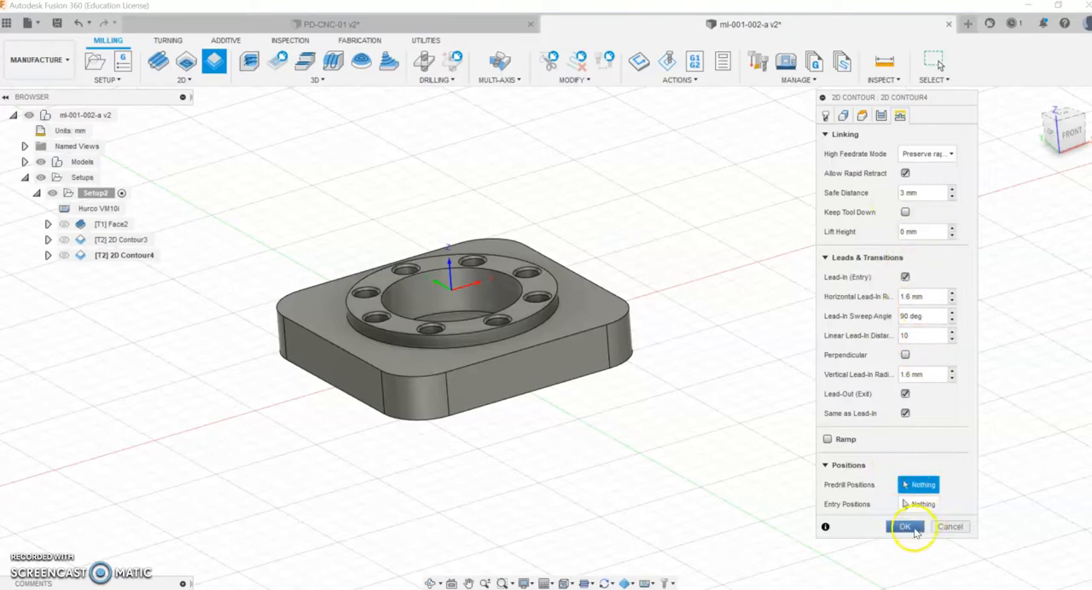
click(904, 526)
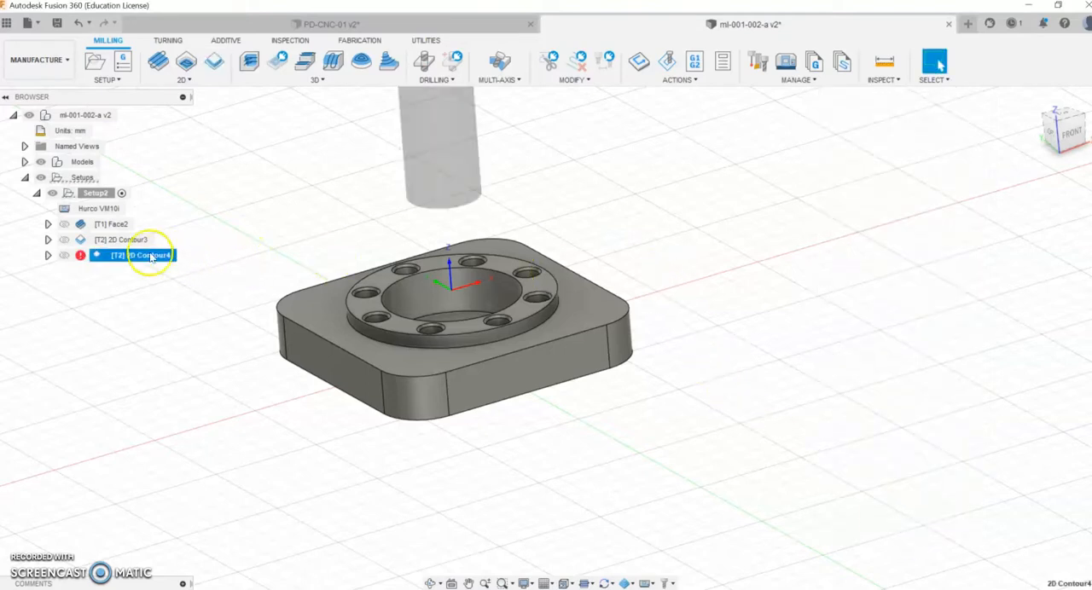
Step: Review the ring contour's generation log, then reopen the operation and regenerate it with the same settings
click(83, 258)
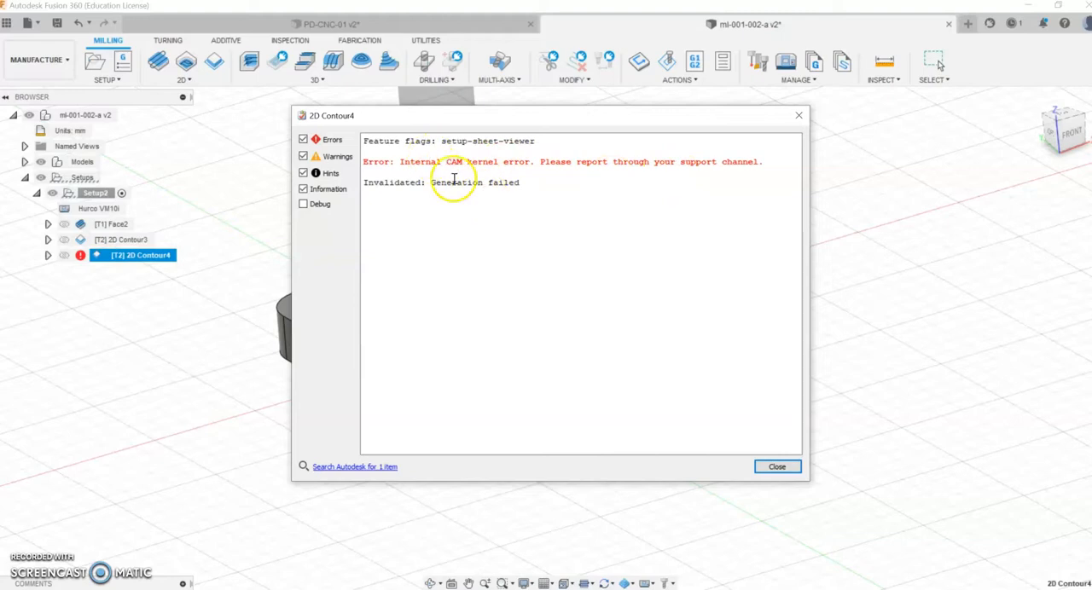
click(777, 467)
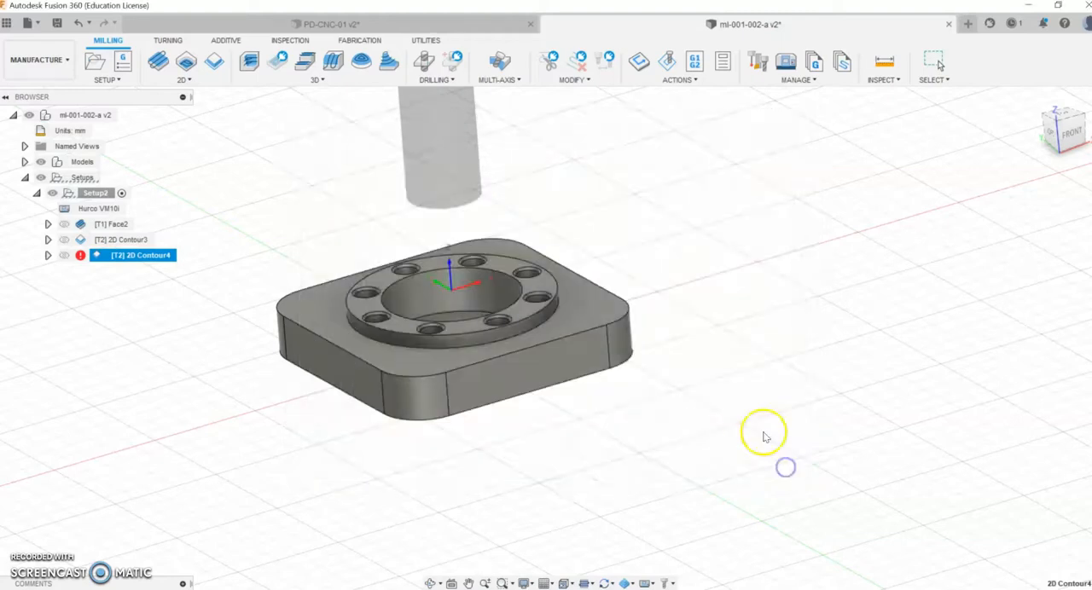
right_click(99, 258)
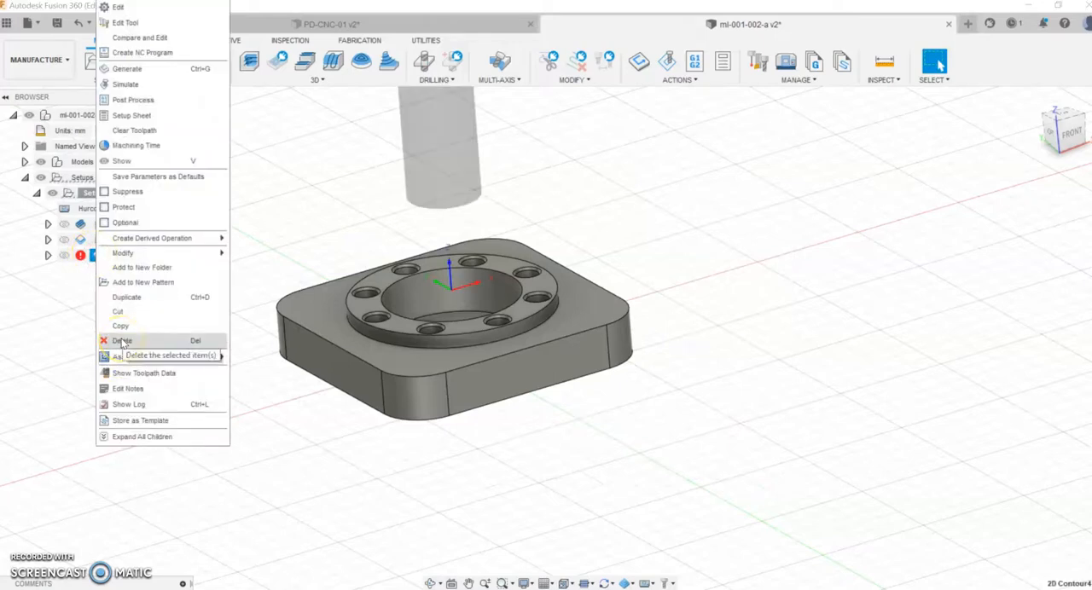
click(117, 8)
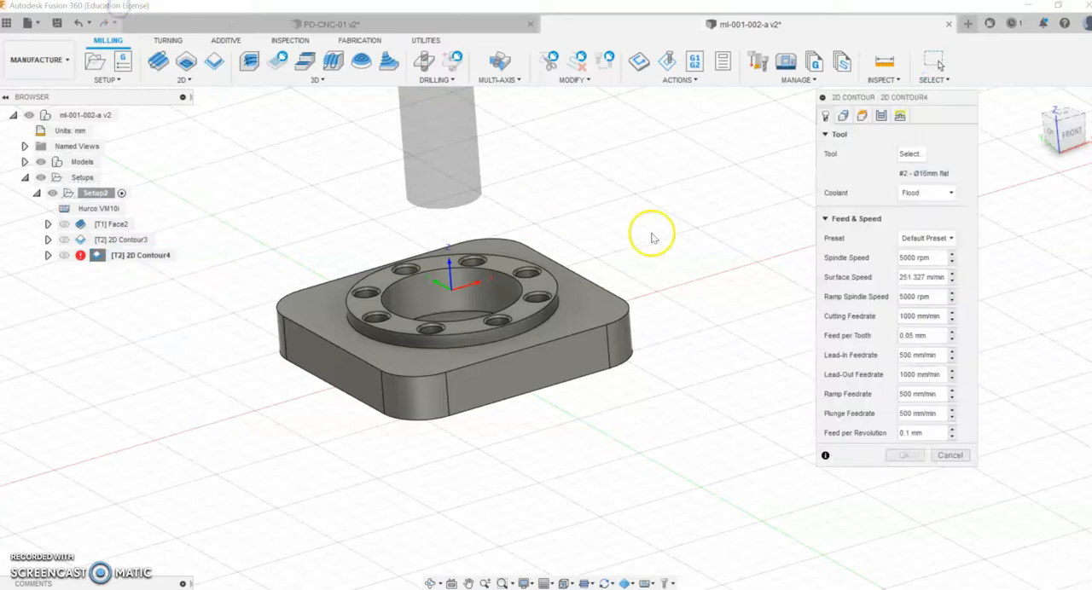
click(904, 455)
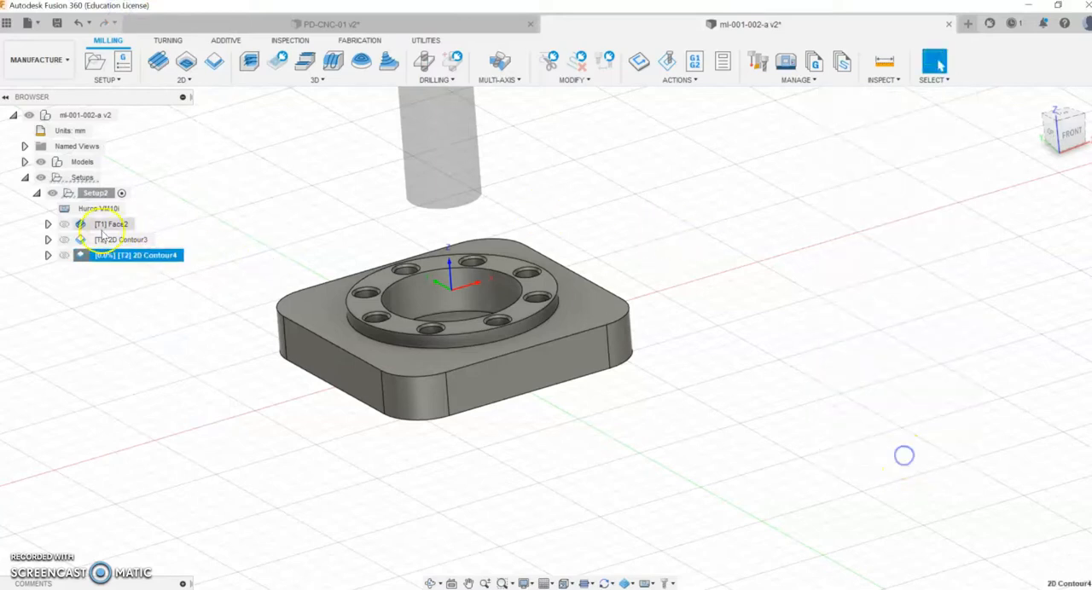
Step: Delete the failed ring contour operation from the setup
right_click(79, 257)
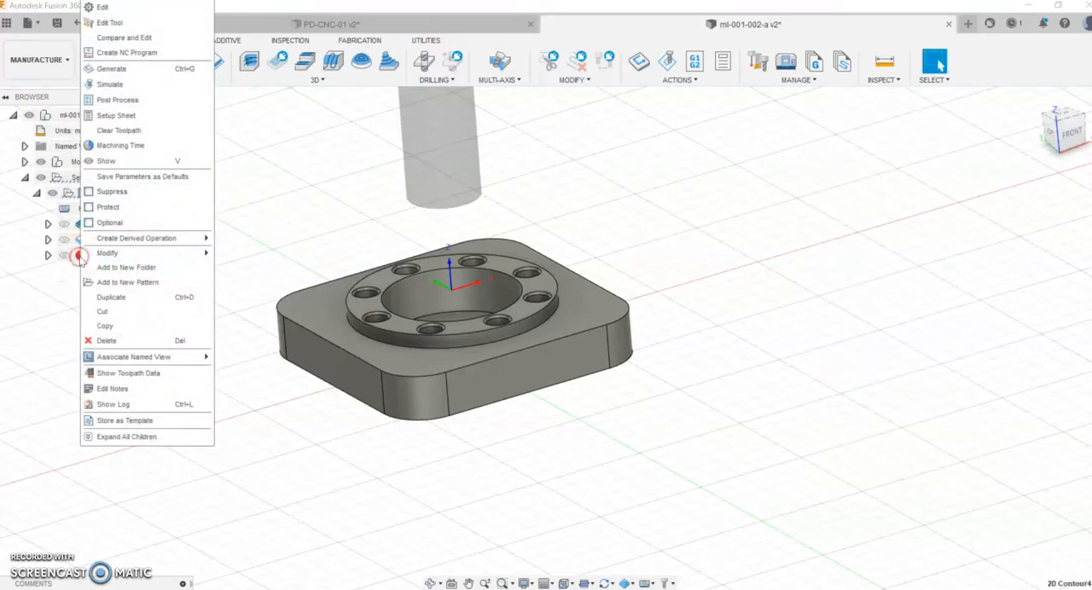
click(131, 343)
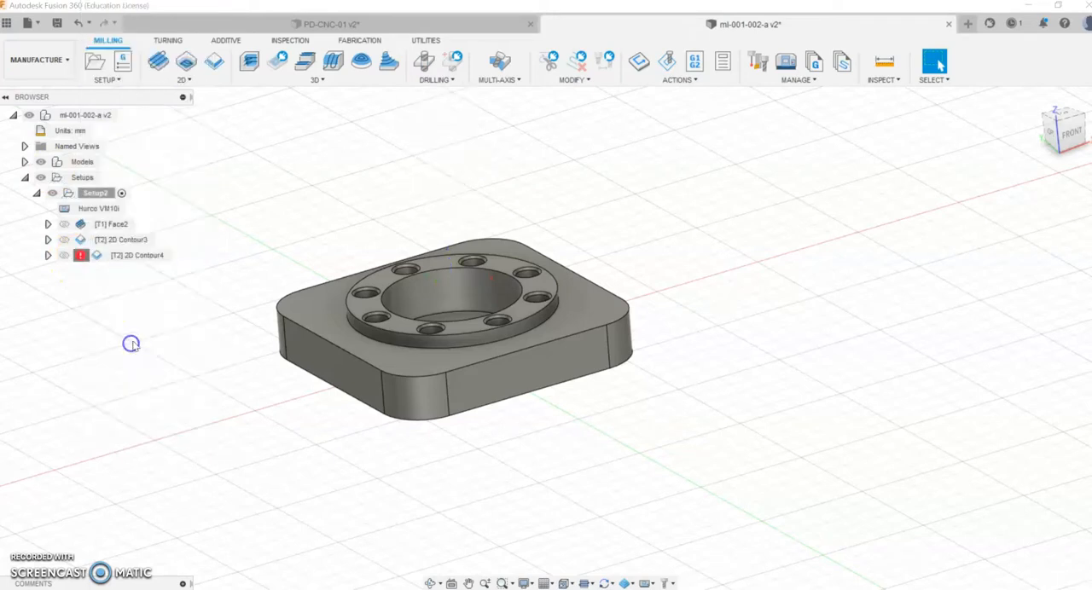
Step: Create a fresh 2D contour operation with the 16 mm flat end mill along the raised ring's outer top edge
click(181, 79)
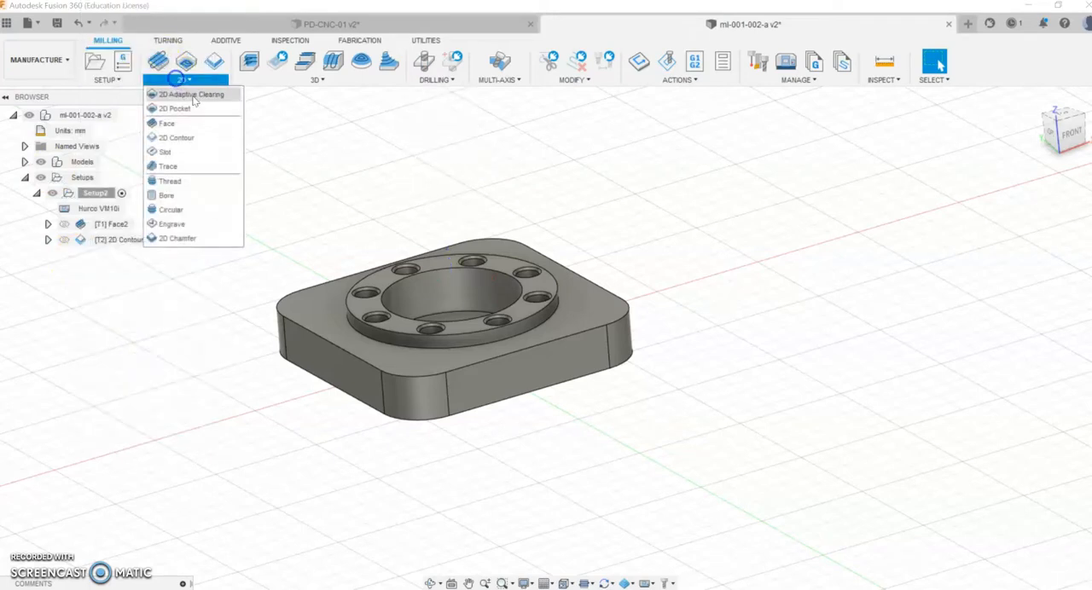
click(179, 139)
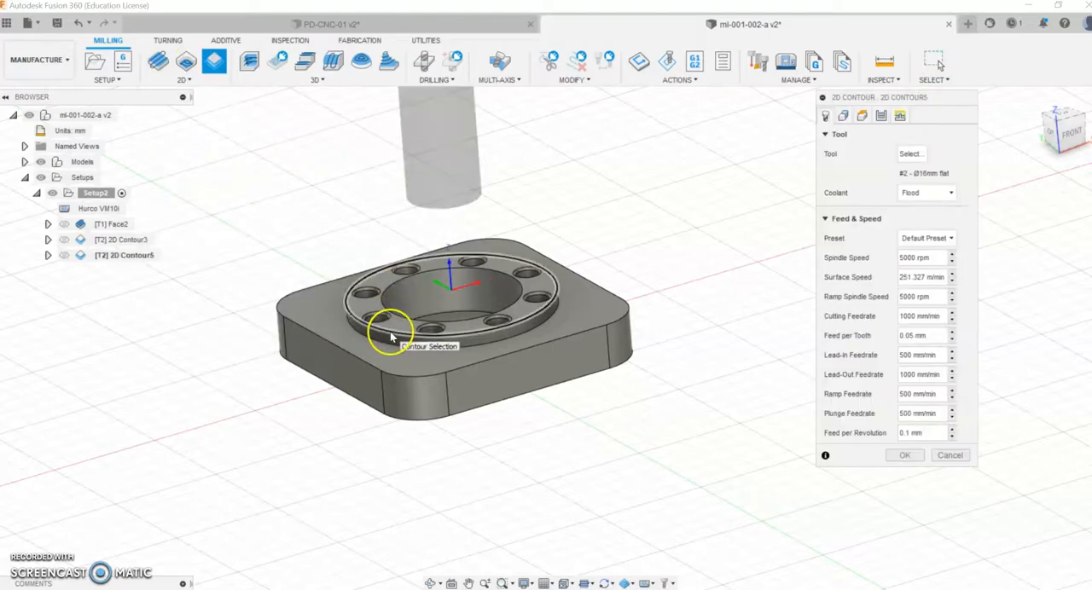
click(391, 335)
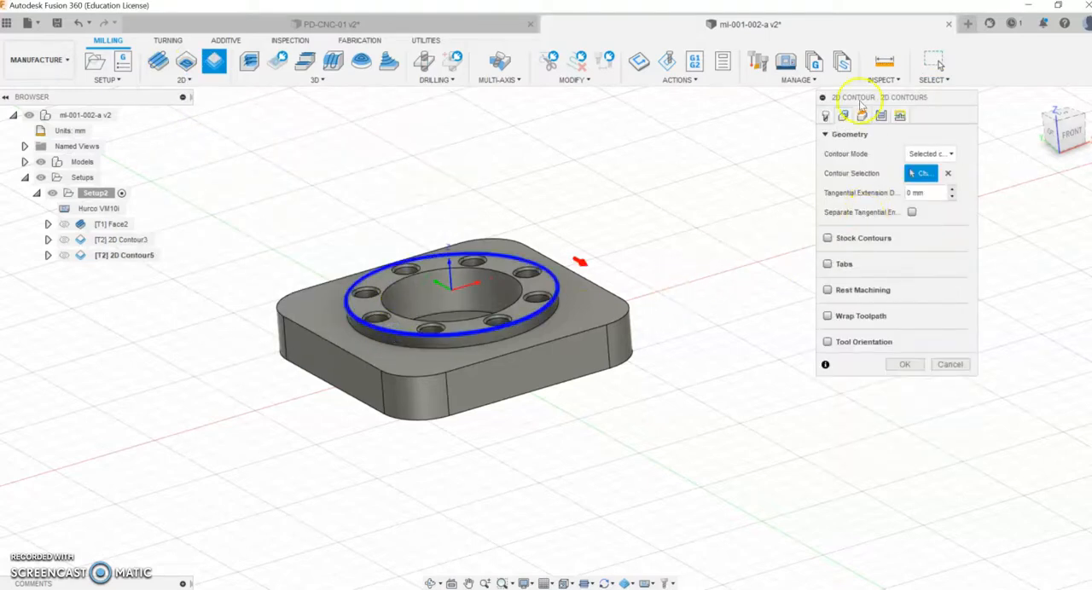
click(825, 117)
click(842, 116)
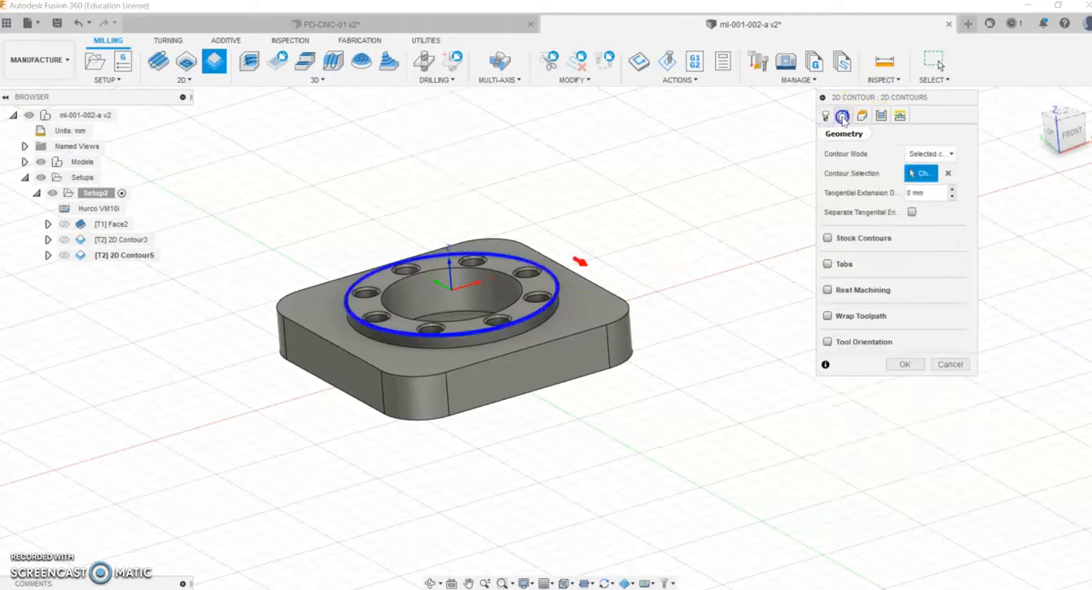
Step: Reference the new ring contour's bottom height to the stock top and adjust its offset
click(861, 117)
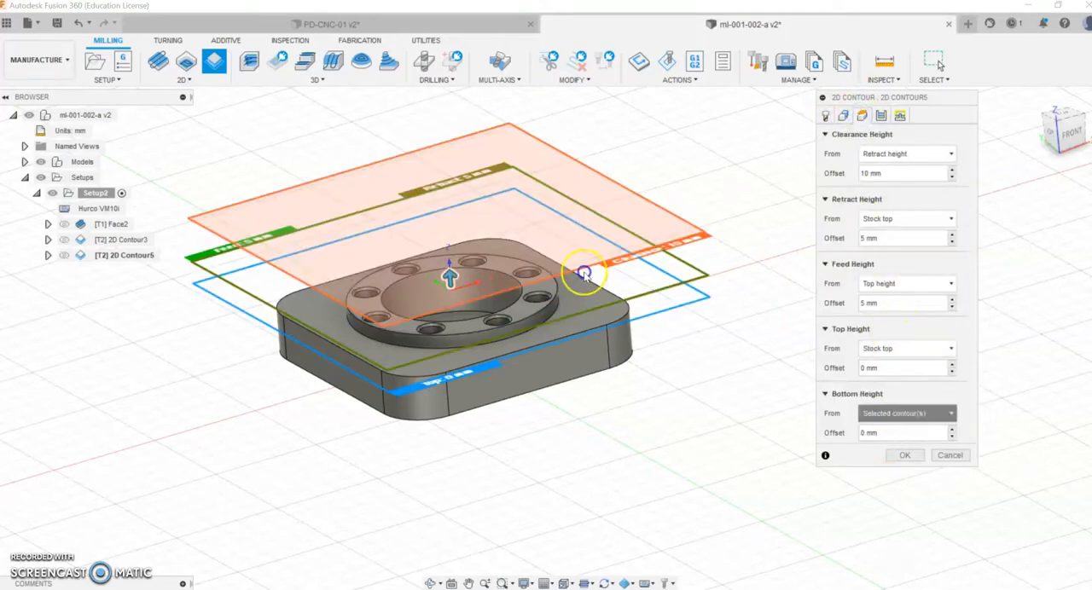
click(895, 413)
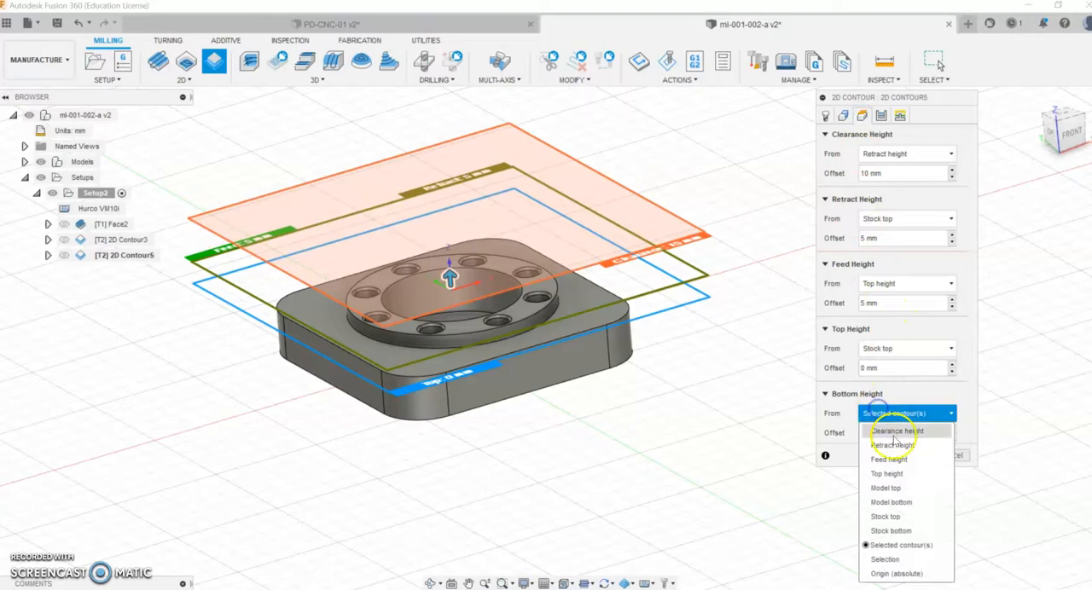
click(887, 517)
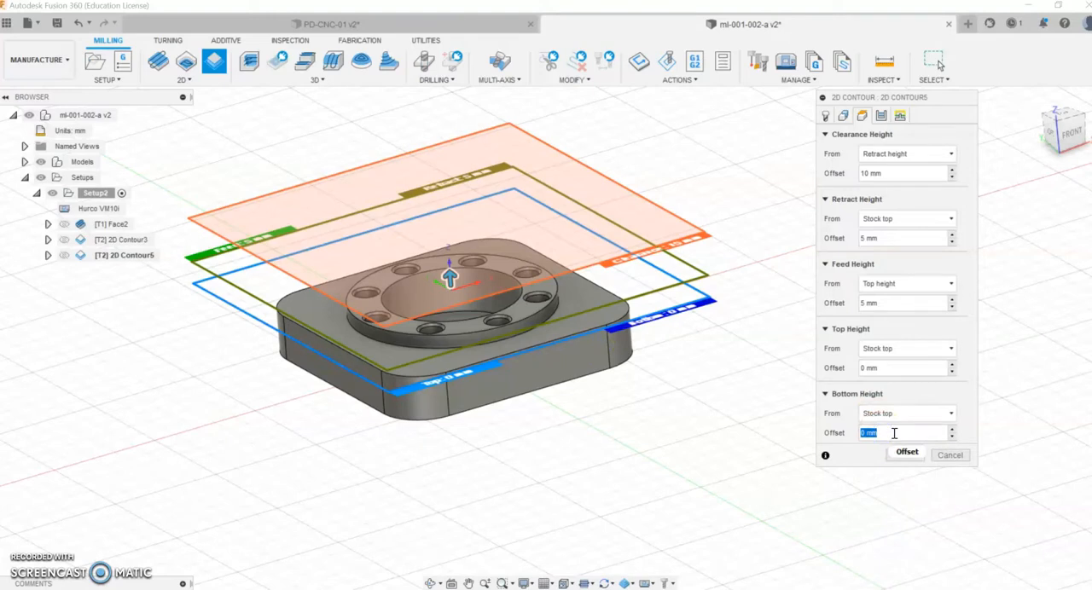
click(902, 362)
Step: Enable multiple depths with a 2 mm maximum roughing stepdown and generate the ring contour toolpath
click(882, 116)
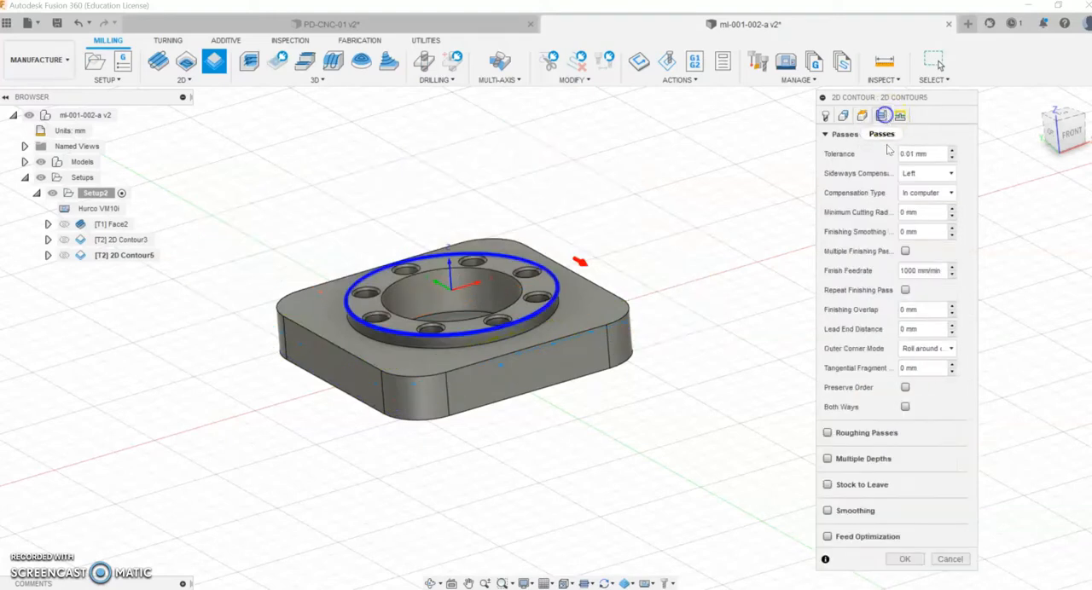
click(836, 459)
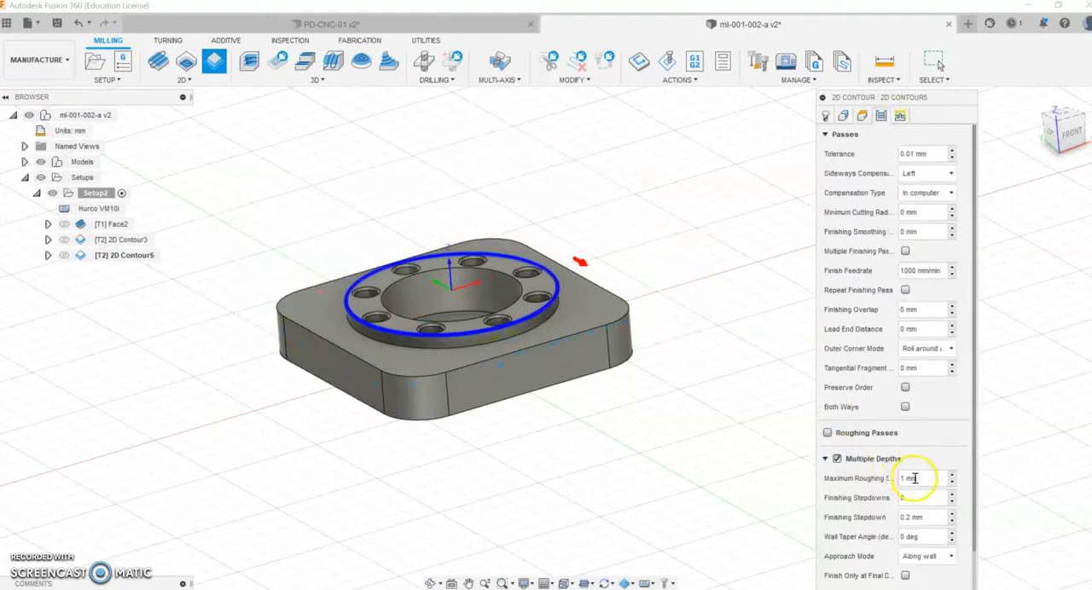
text(2)
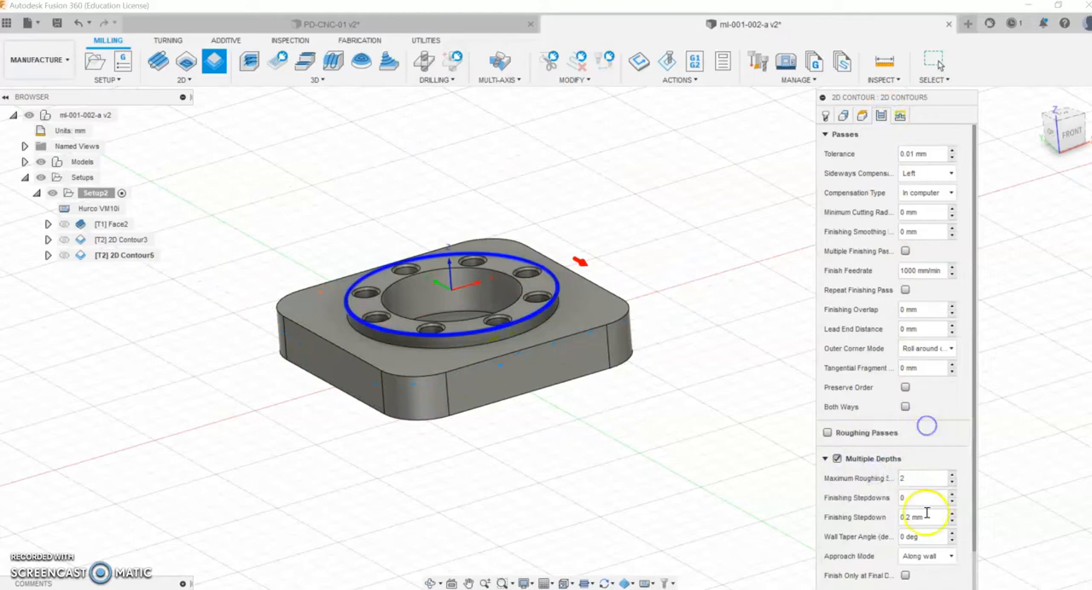
click(824, 135)
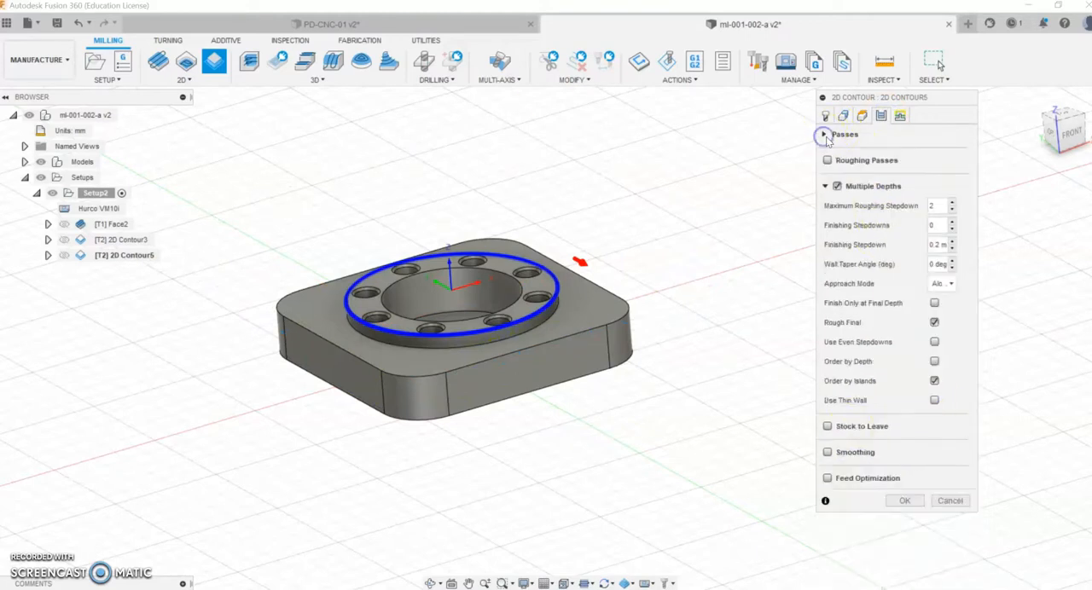
click(903, 500)
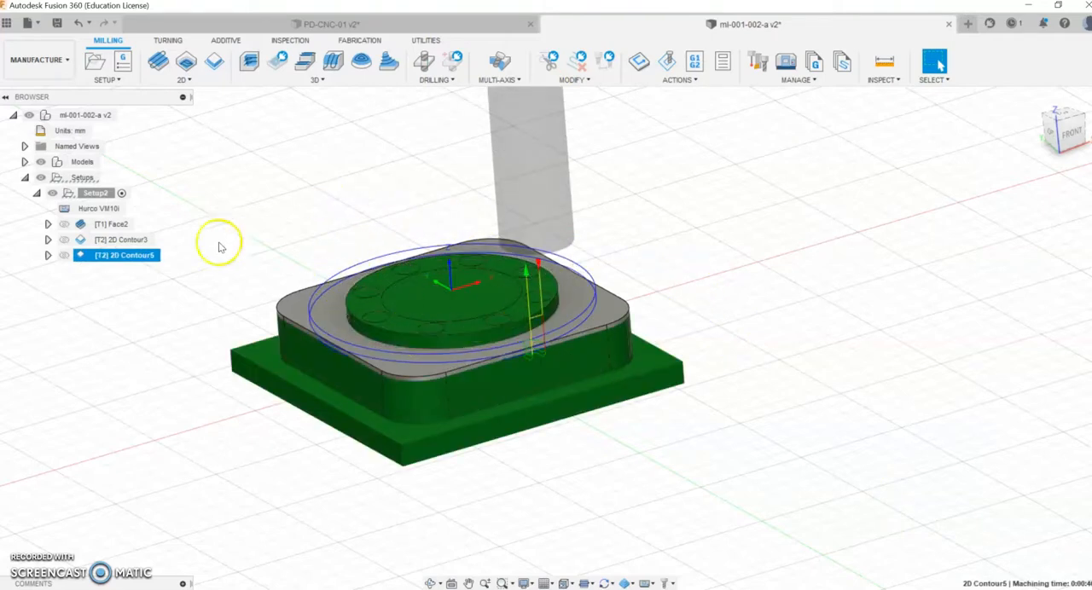
Step: Edit the ring contour to use a linear lead-in distance of 10 mm and regenerate its toolpath
right_click(132, 255)
click(160, 8)
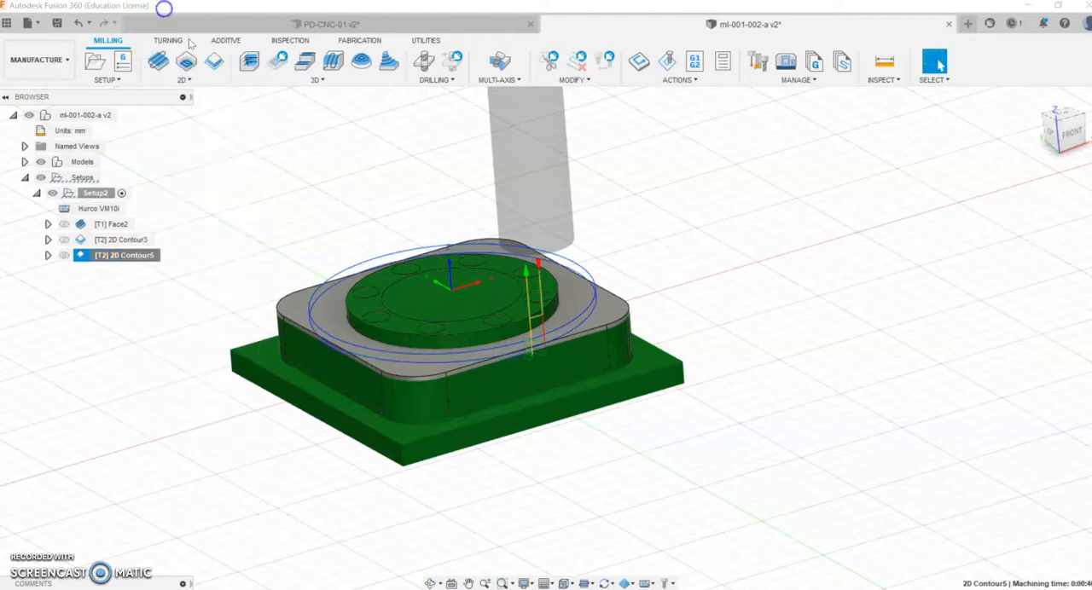
click(880, 115)
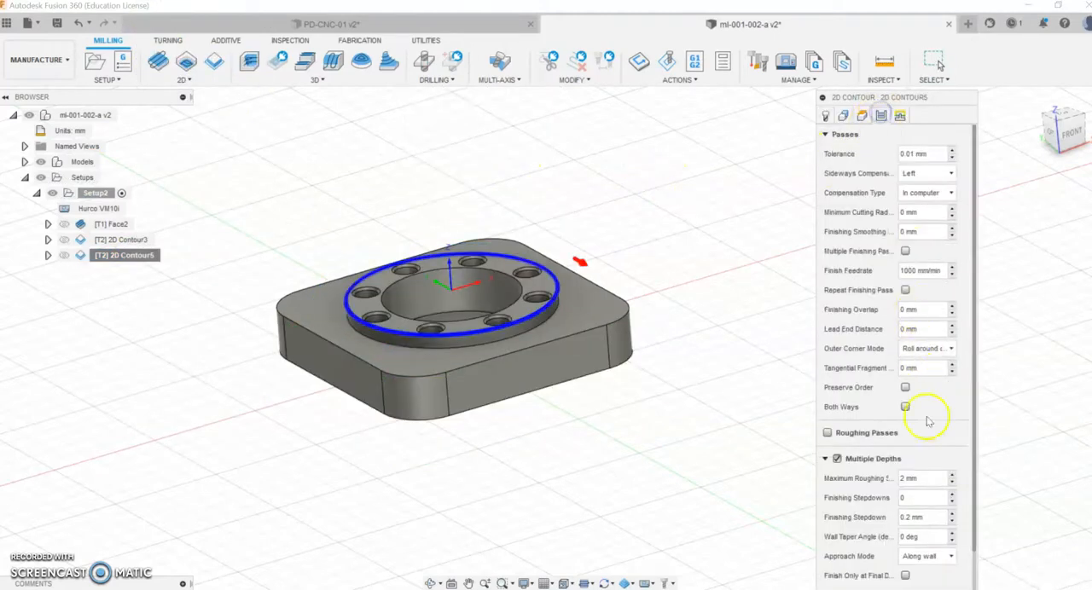
click(902, 116)
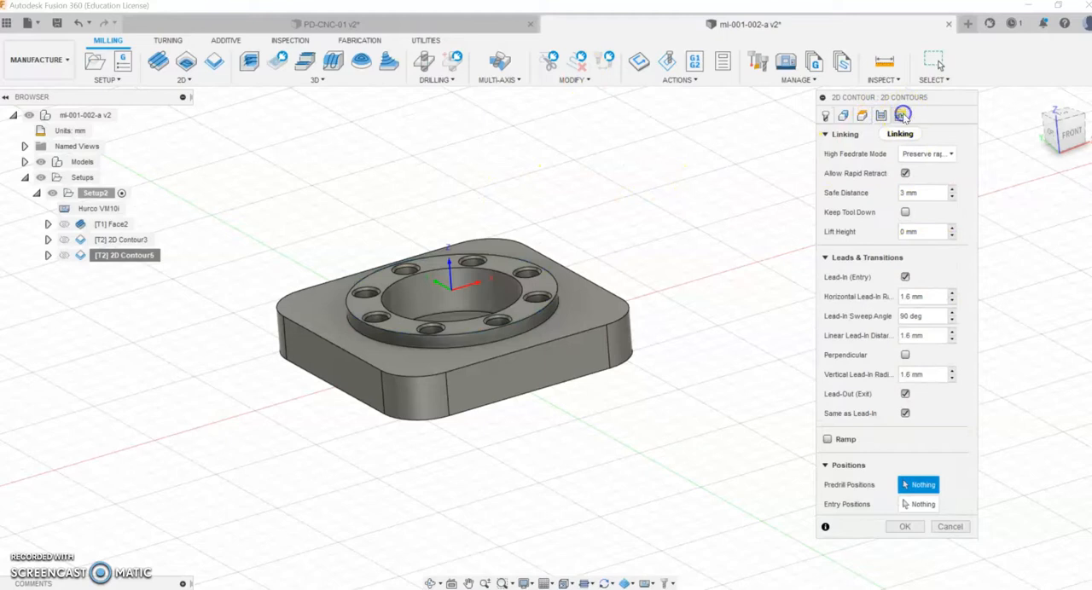
double_click(913, 336)
text(10)
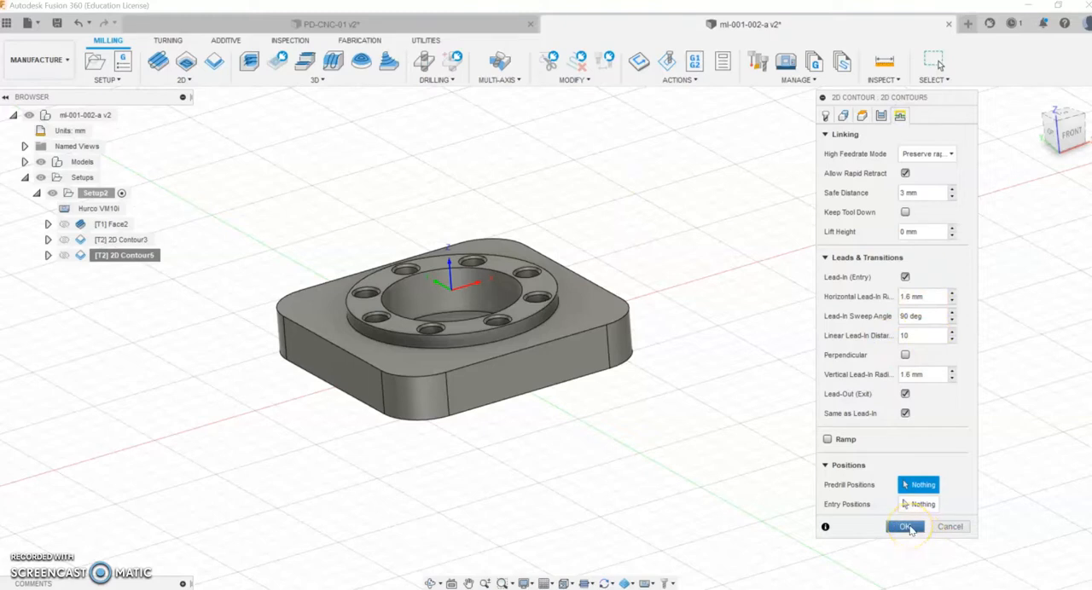
click(906, 527)
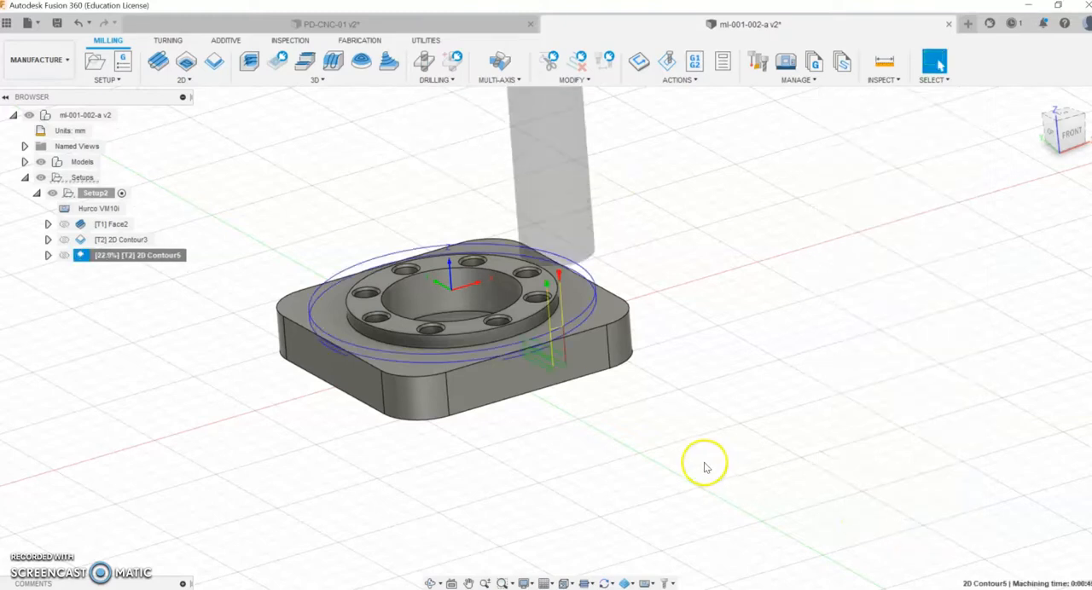
Step: Simulate the ring contour and inspect the cut stock from a lower side angle, closing the simulation when done
right_click(116, 258)
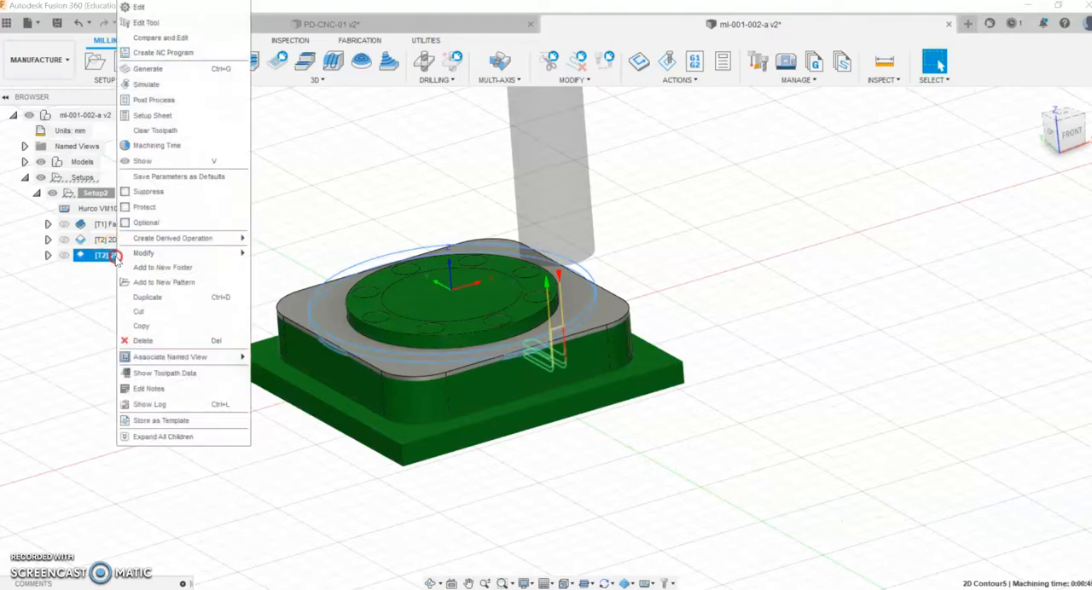
click(147, 69)
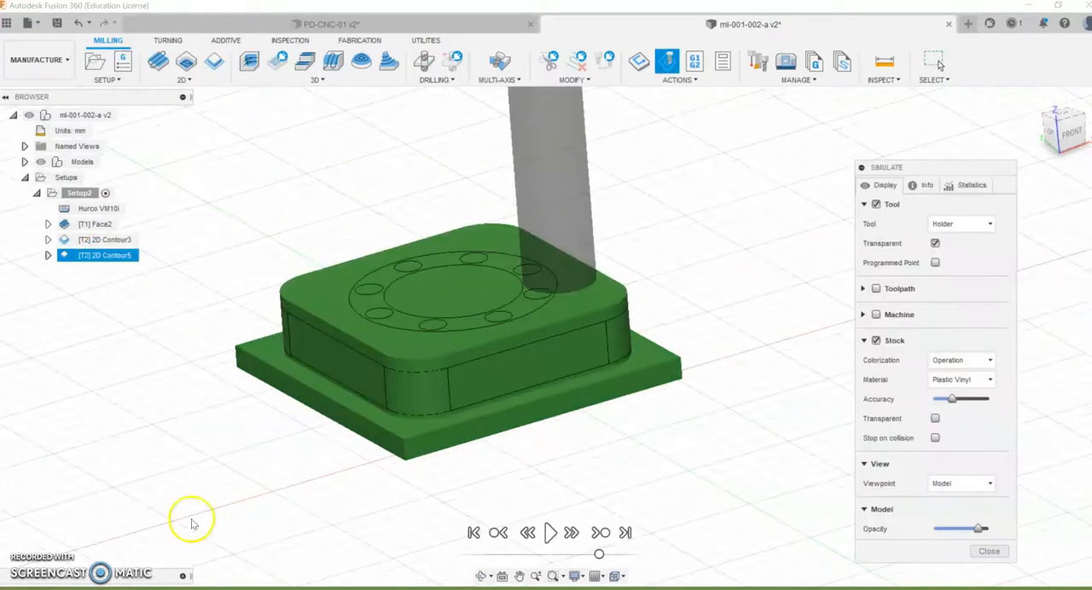
click(551, 532)
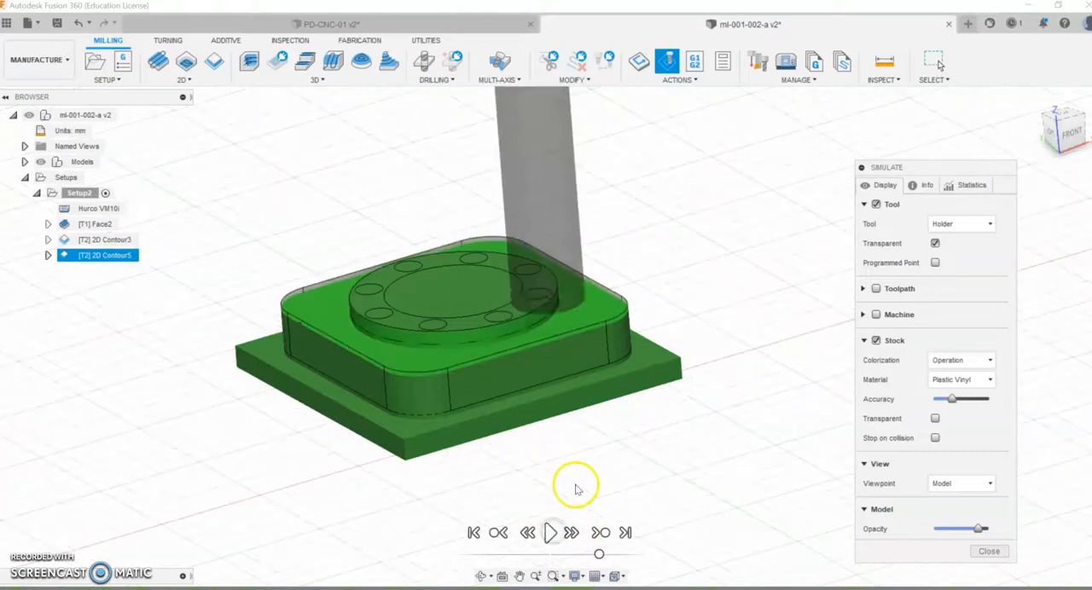
middle_drag(583, 458, 606, 447)
click(483, 576)
drag(485, 520, 483, 482)
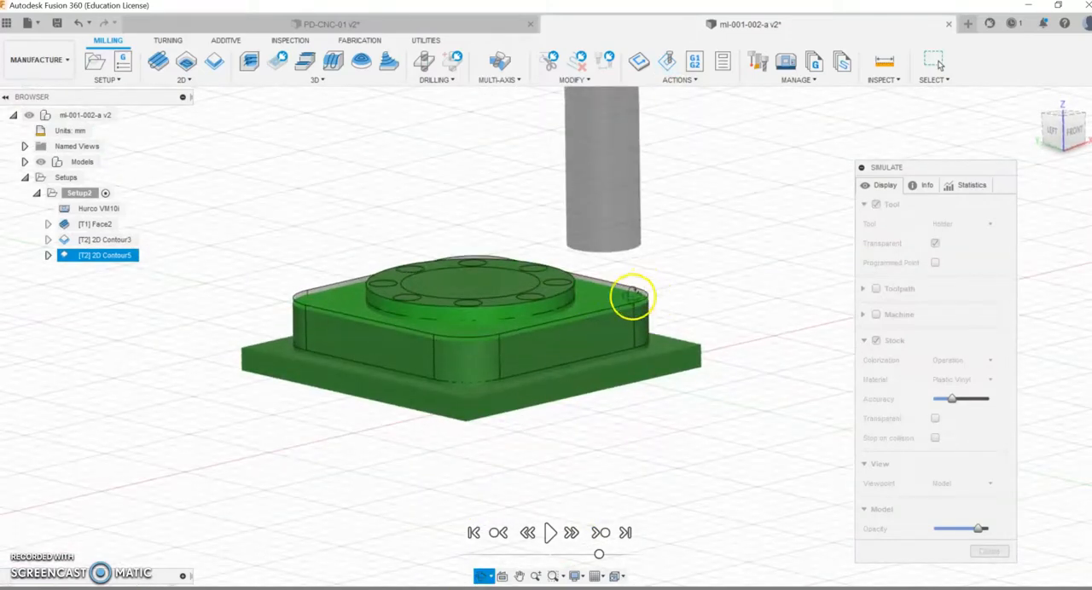
click(987, 550)
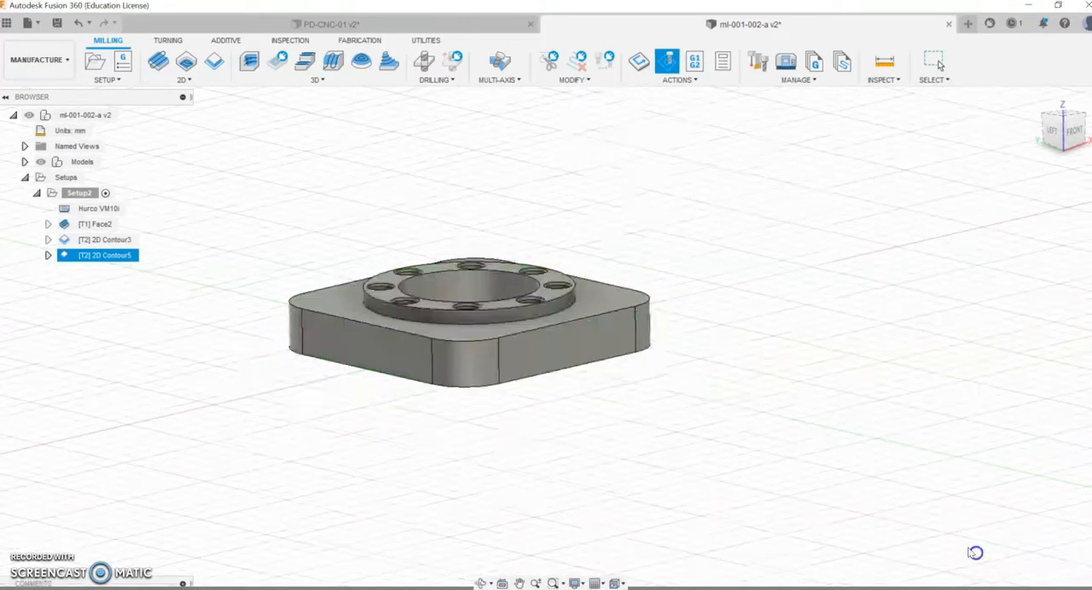
Step: Change the ring contour's bottom height offset from the stock top and regenerate the toolpath
right_click(110, 255)
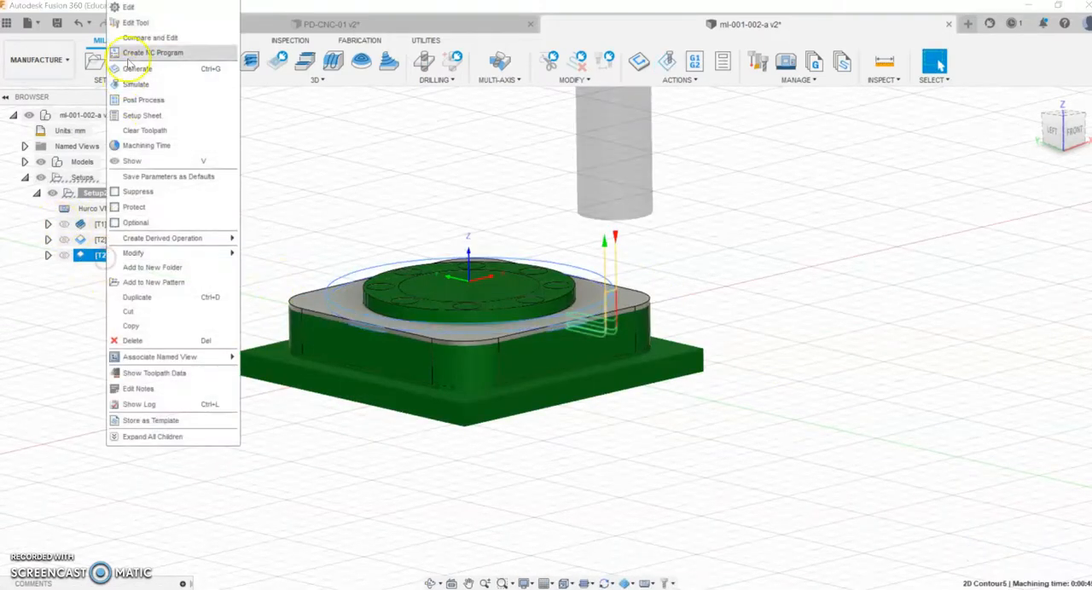
click(134, 7)
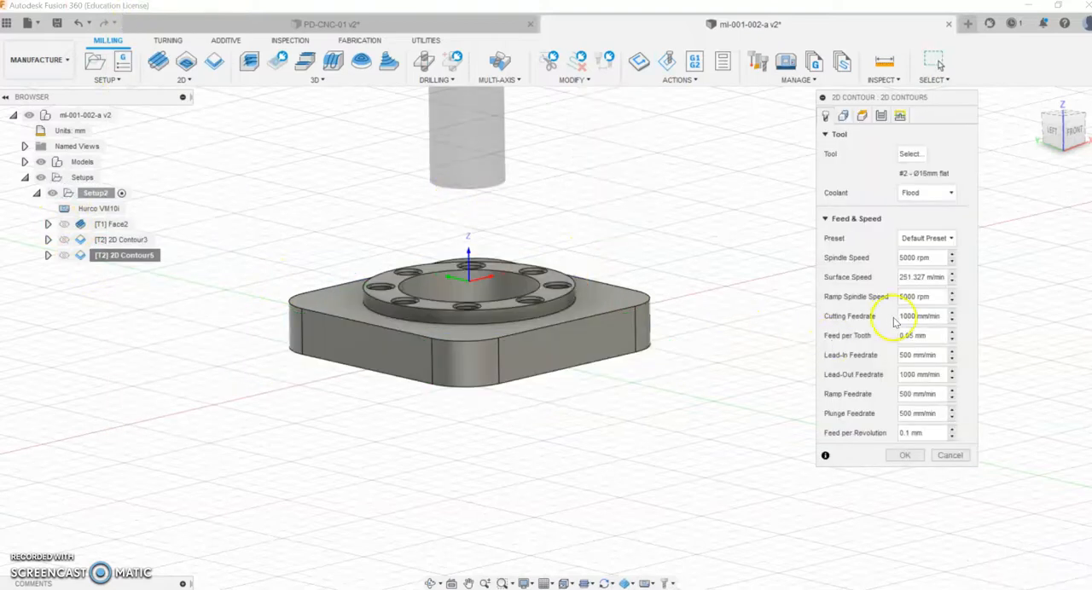
click(882, 117)
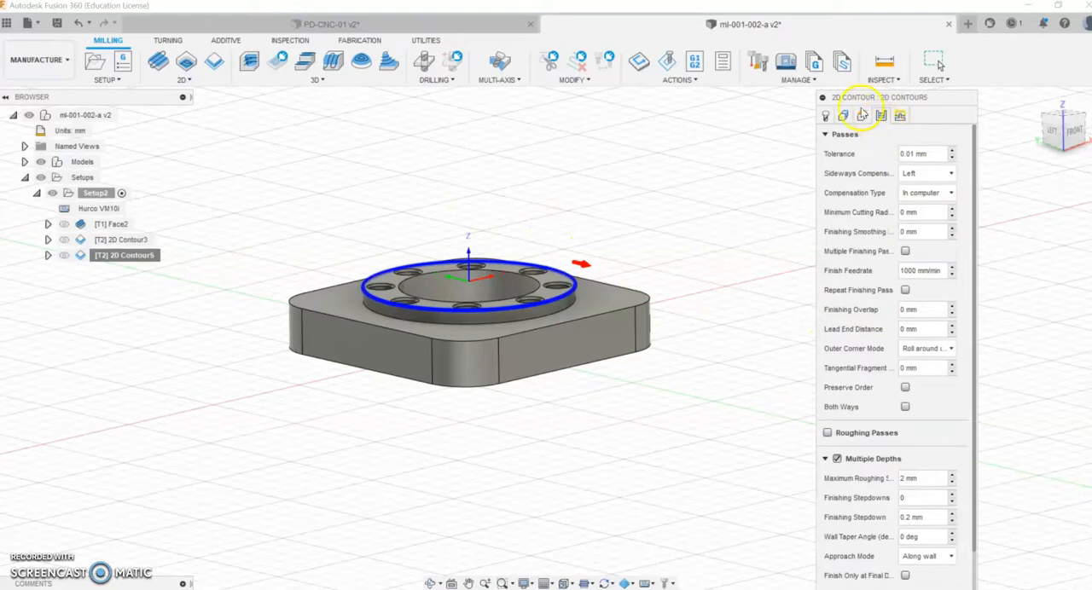
click(861, 115)
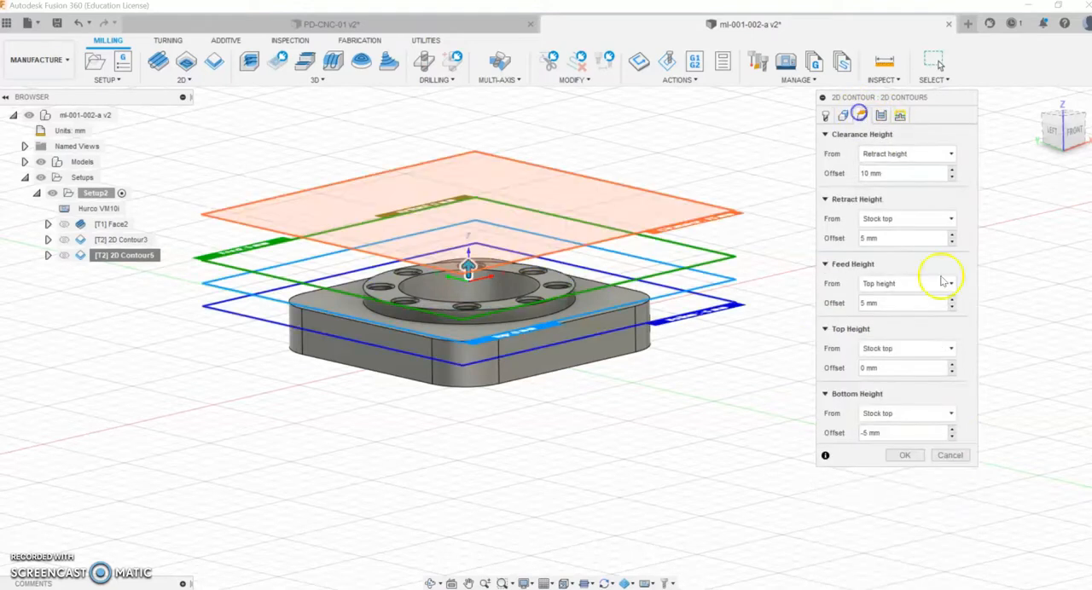
click(895, 431)
click(898, 456)
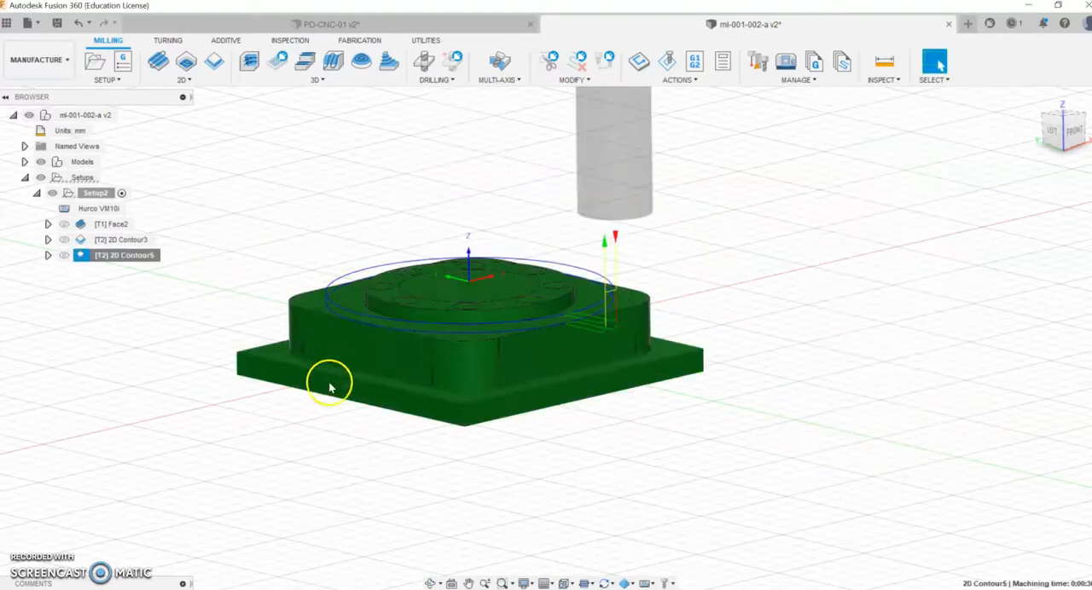
Step: Simulate the ring contour with its revised bottom height, then close the simulation
right_click(105, 255)
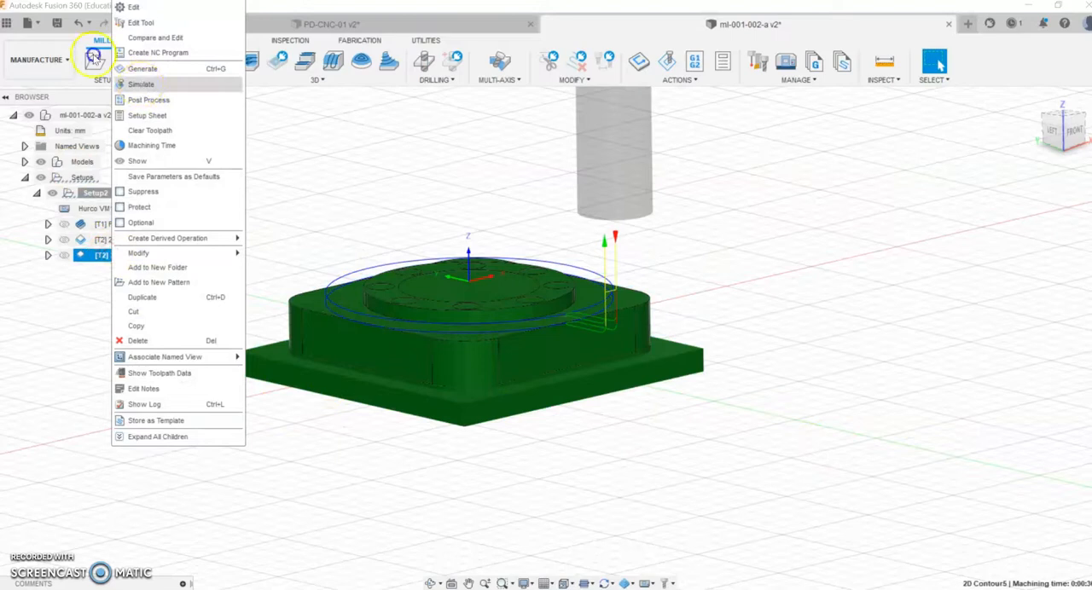
click(138, 84)
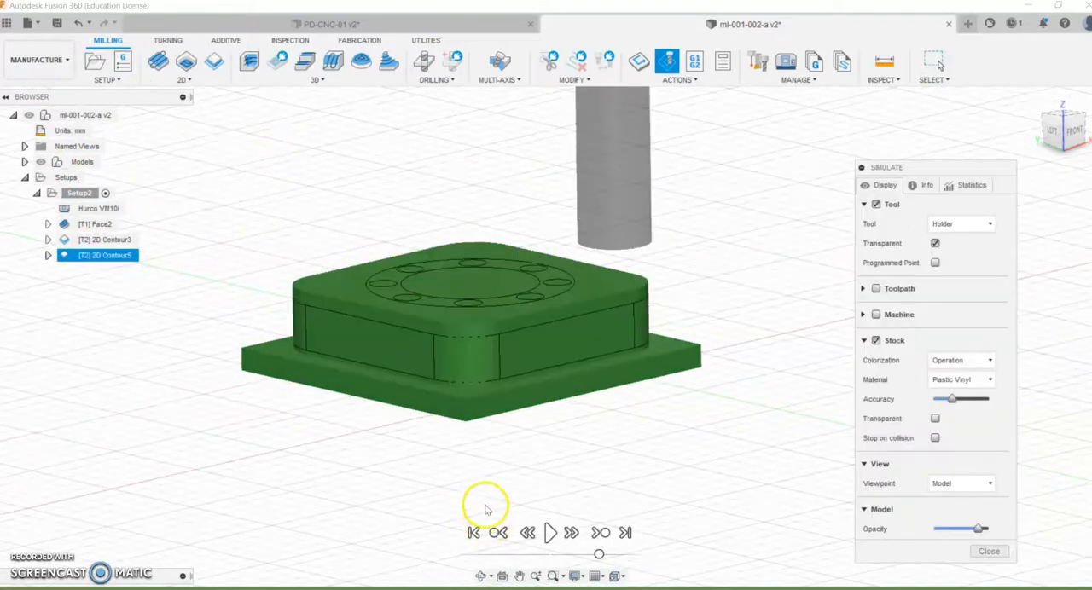
click(550, 532)
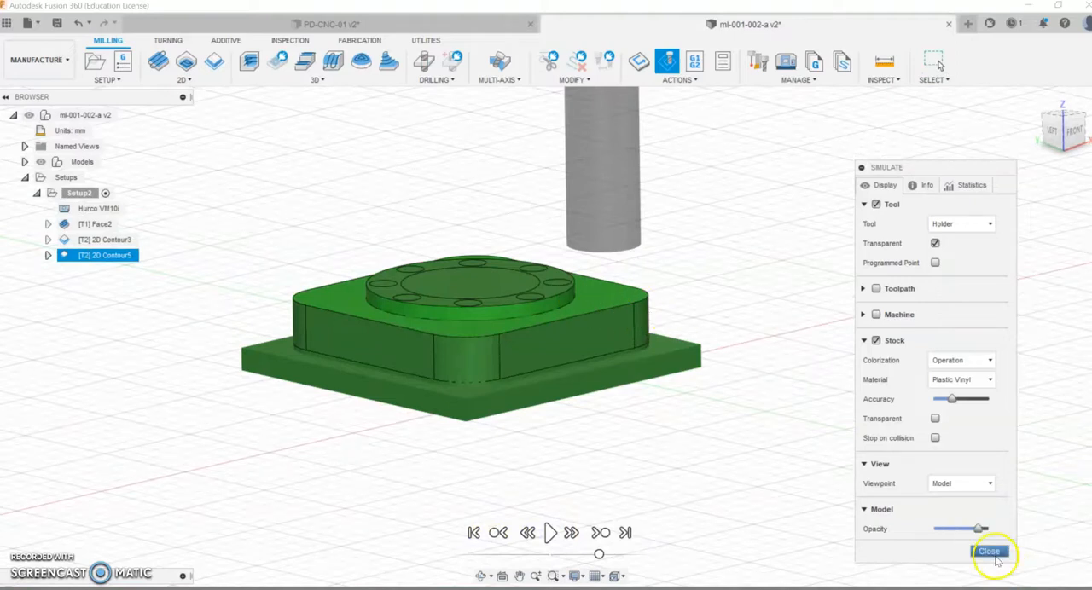
click(989, 551)
Step: Create a 2D Pocket operation in Setup2 for the part's central bore
middle_drag(624, 388, 719, 390)
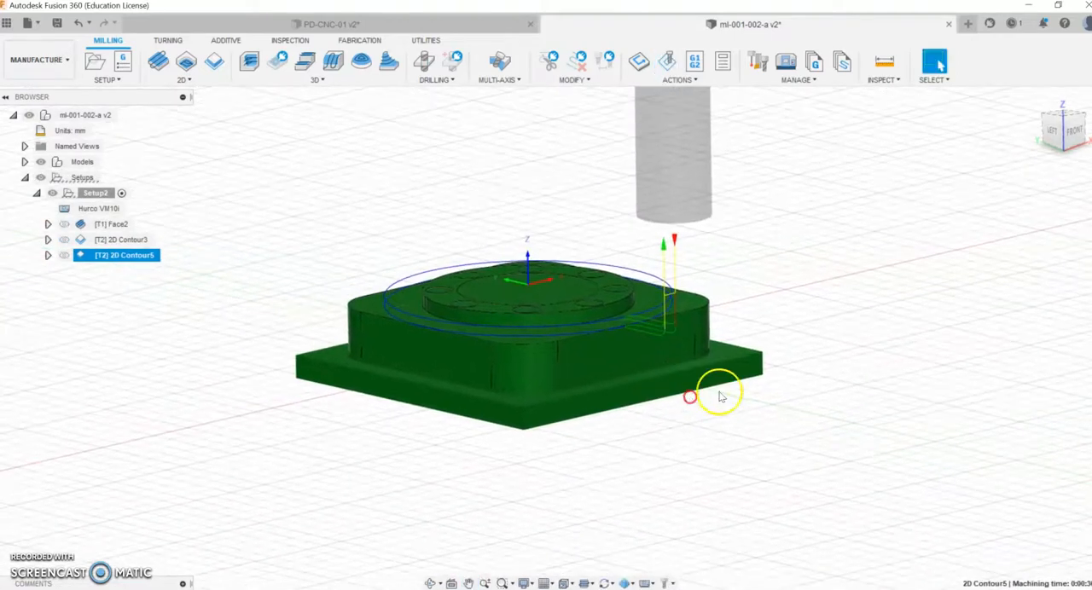
click(430, 583)
drag(316, 310, 440, 149)
key(Escape)
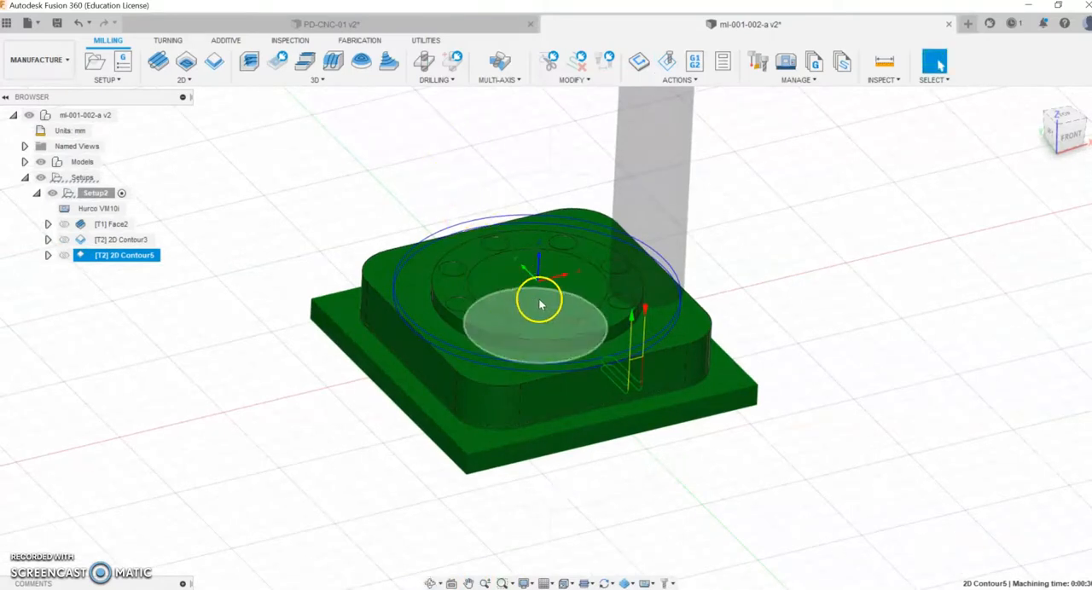
click(183, 80)
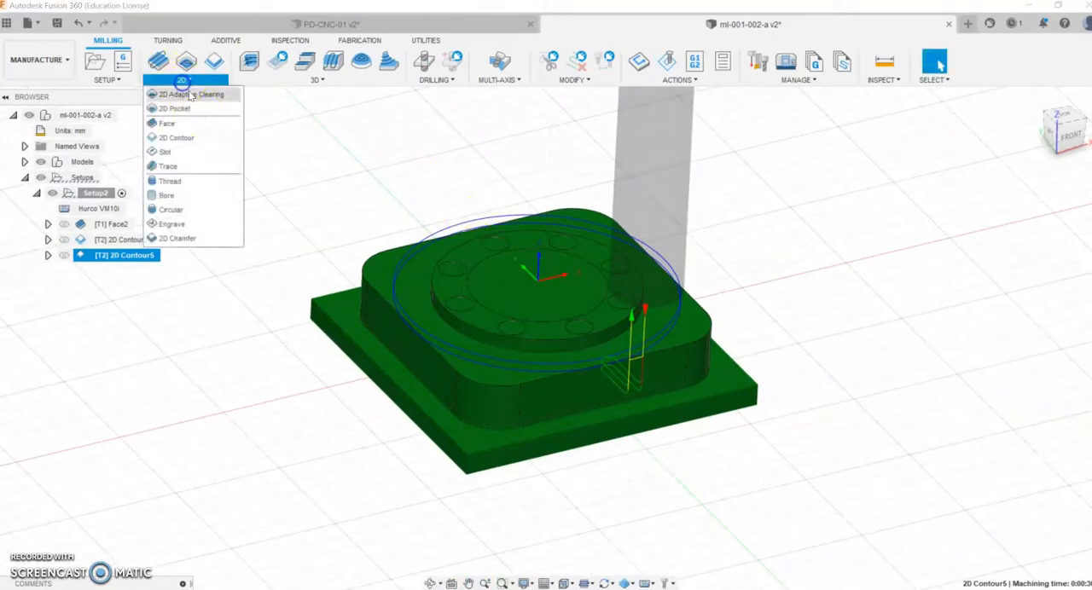
click(175, 109)
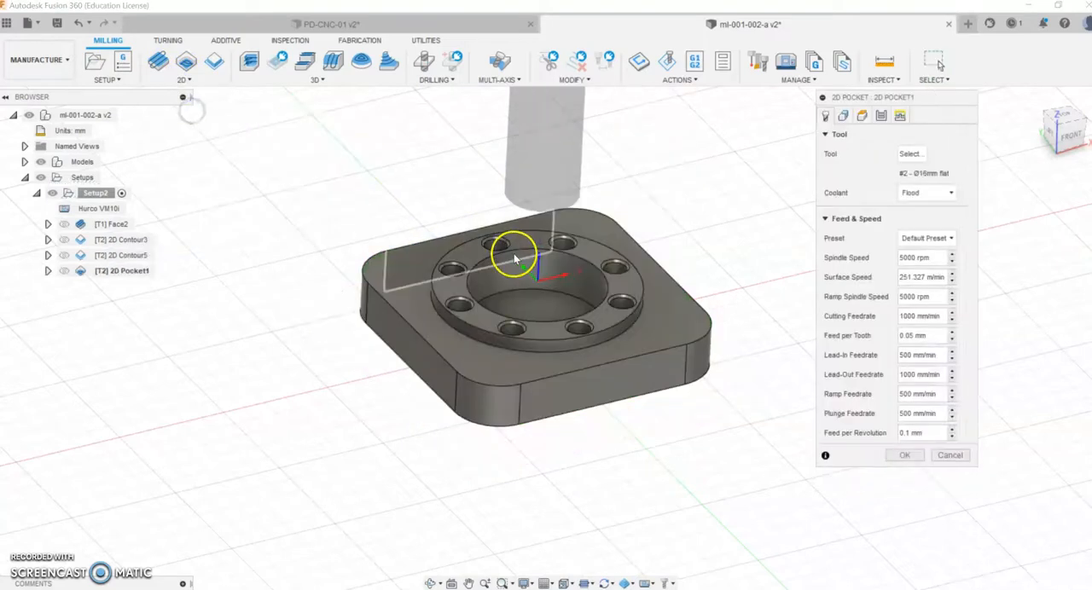
Step: Assign the document's 8 mm flat endmill to the 2D Pocket operation
click(911, 156)
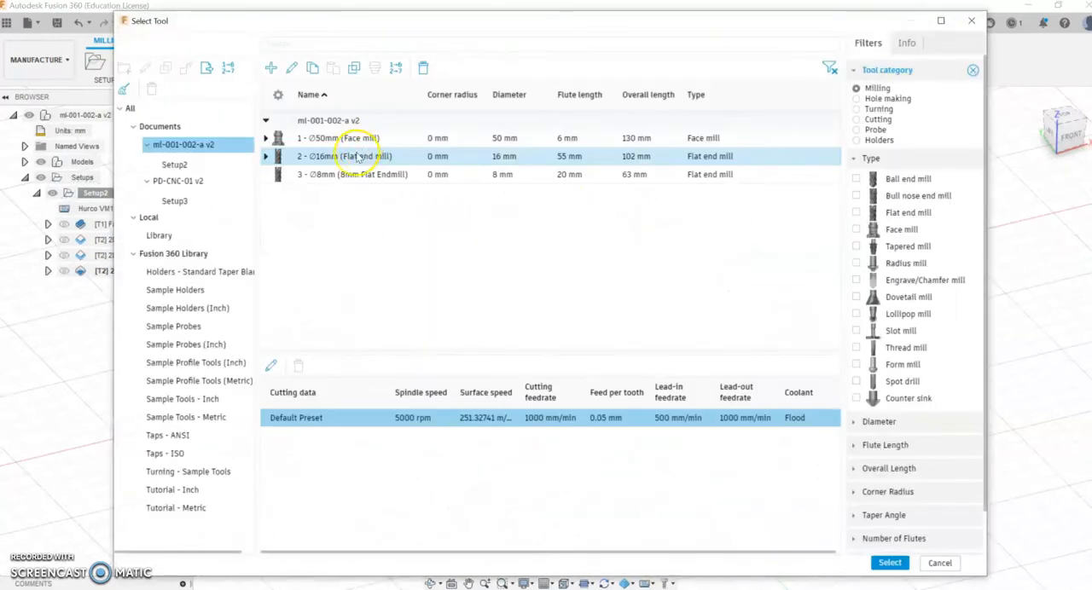
click(359, 158)
click(345, 174)
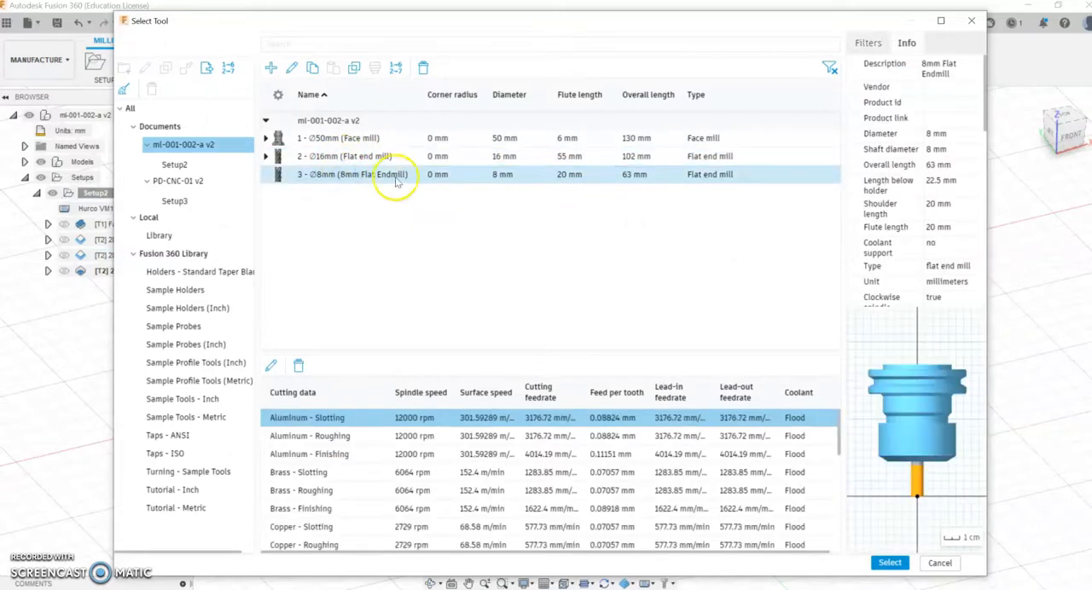
click(183, 255)
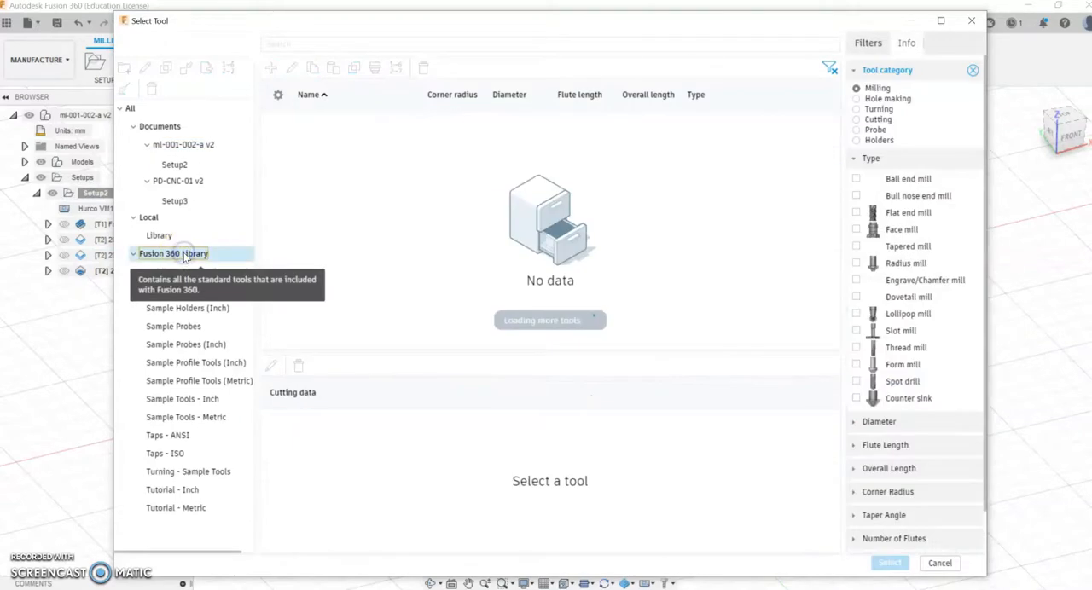
click(863, 212)
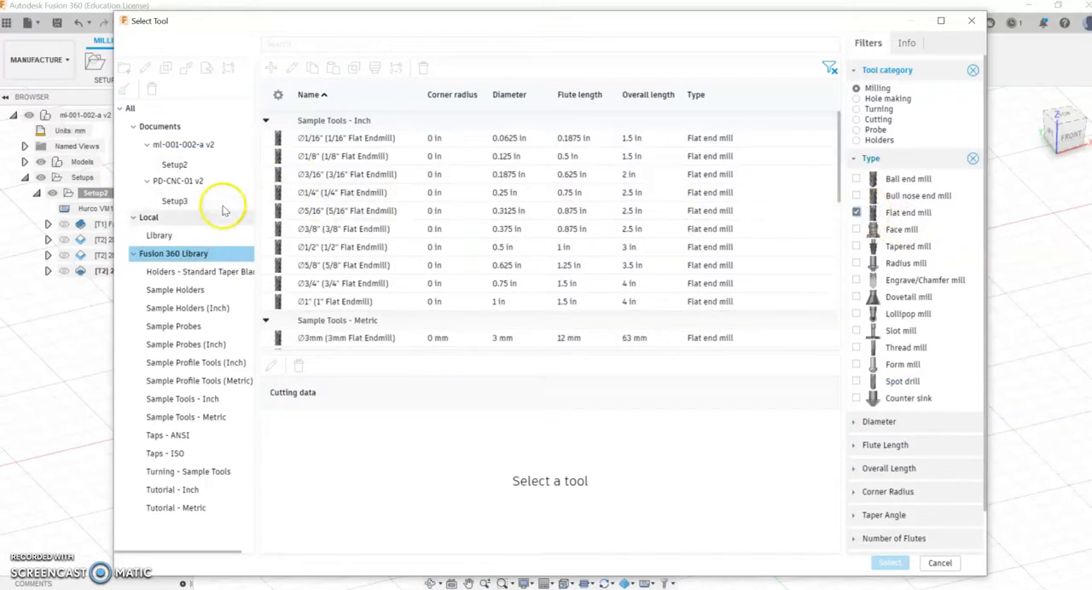
click(175, 145)
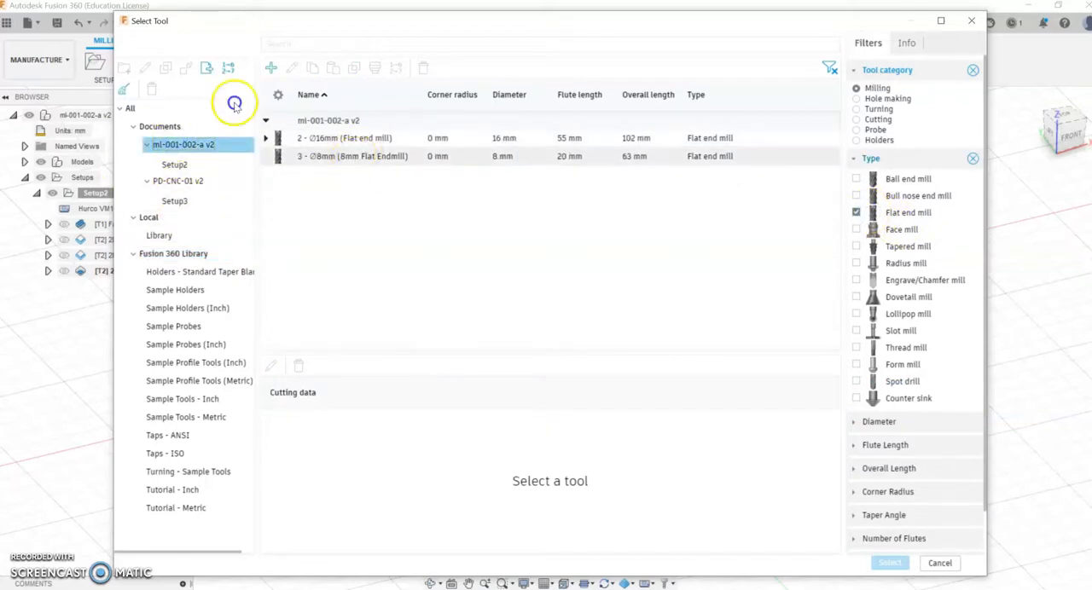
click(352, 156)
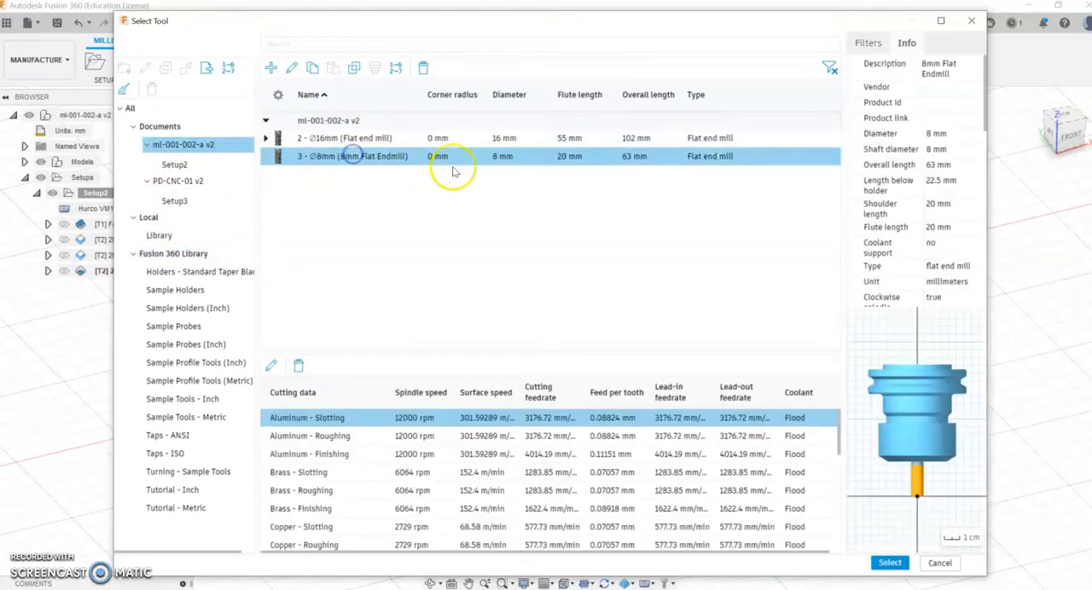
click(889, 562)
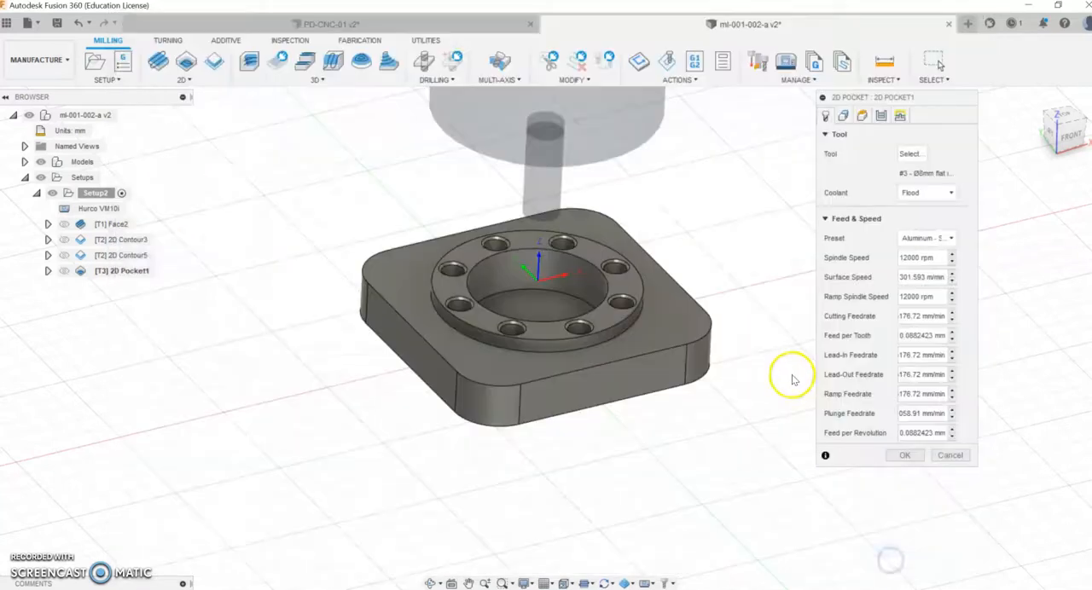
Step: Choose the central bore as the pocket geometry and set the bottom height to -8 mm from the selected contour
click(843, 117)
click(579, 265)
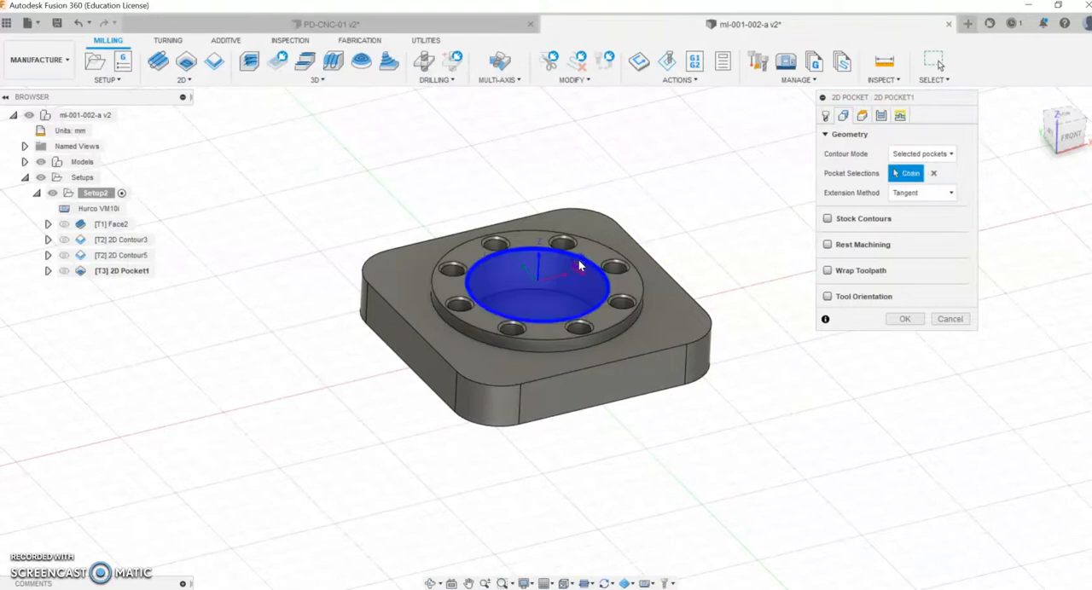
click(861, 116)
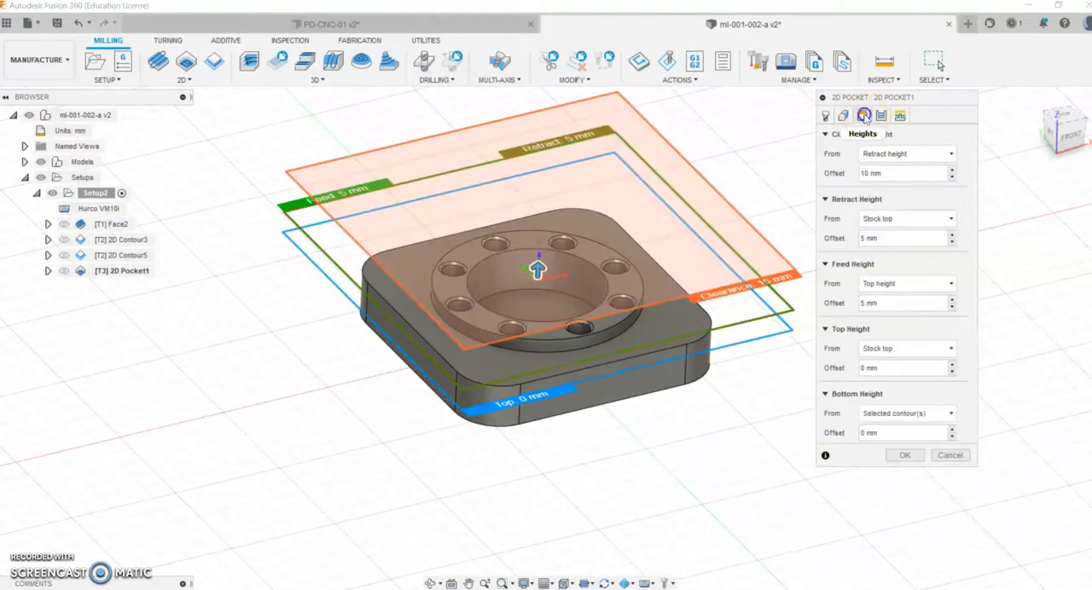
click(825, 198)
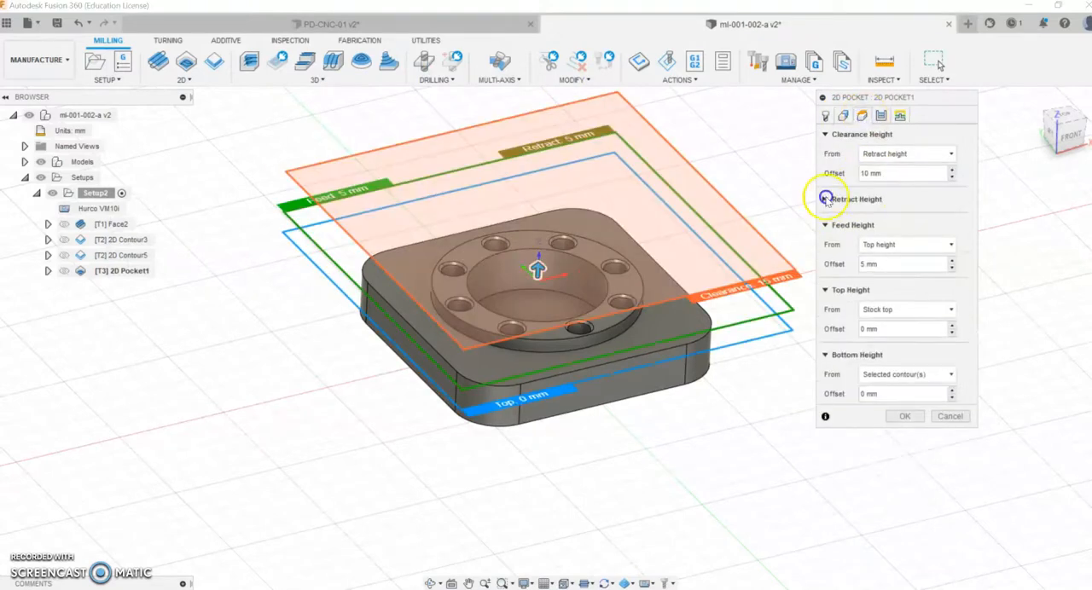
click(824, 135)
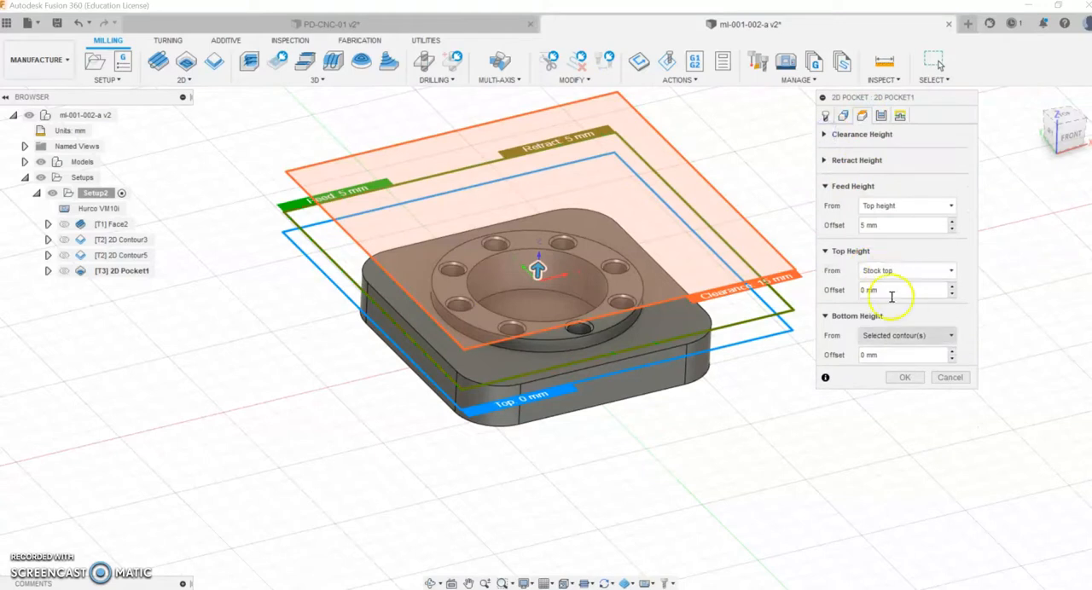
click(882, 352)
text(8)
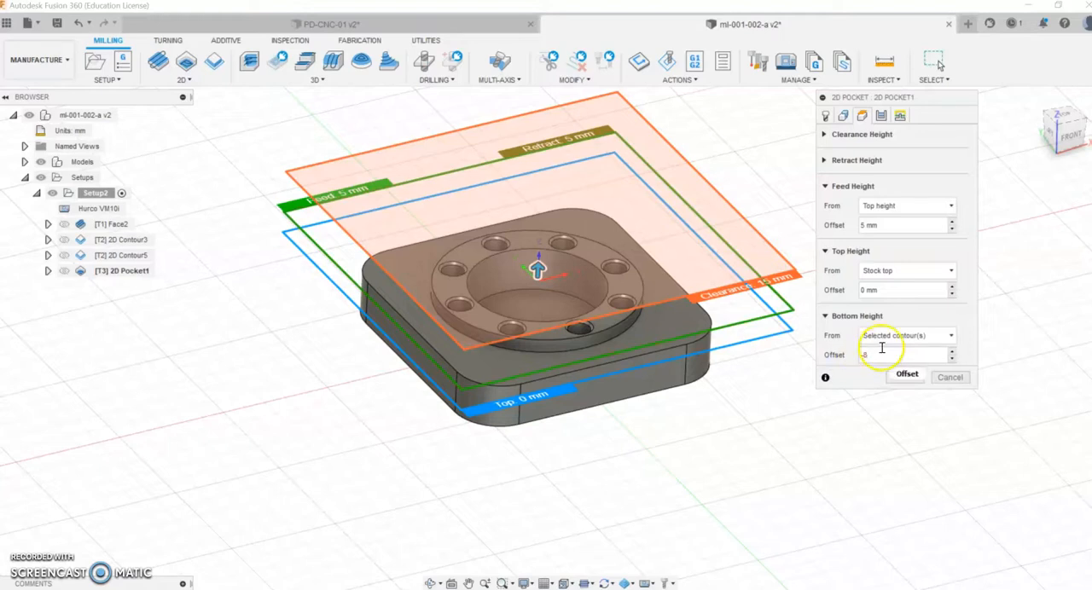
Step: Disable stock to leave, enable multiple depths with a maximum roughing stepdown, and generate the pocket toolpath
click(881, 116)
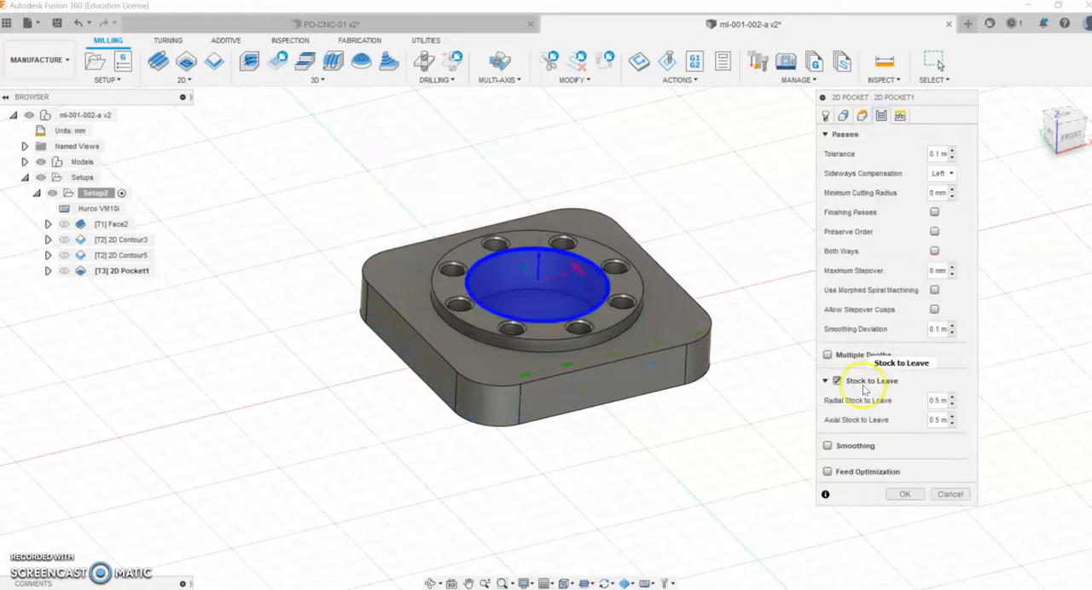
click(836, 381)
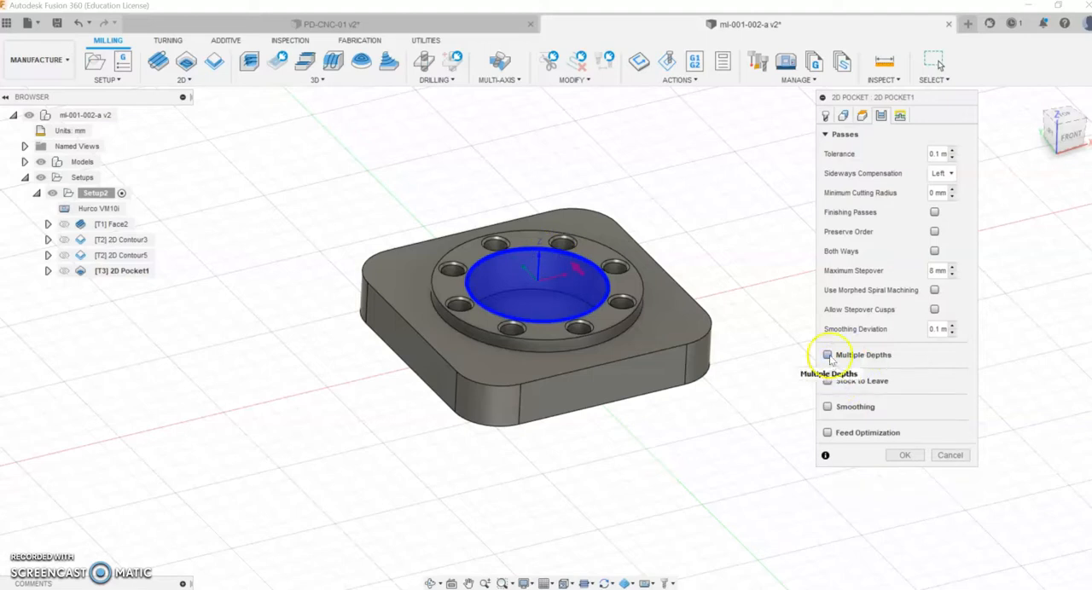
click(827, 355)
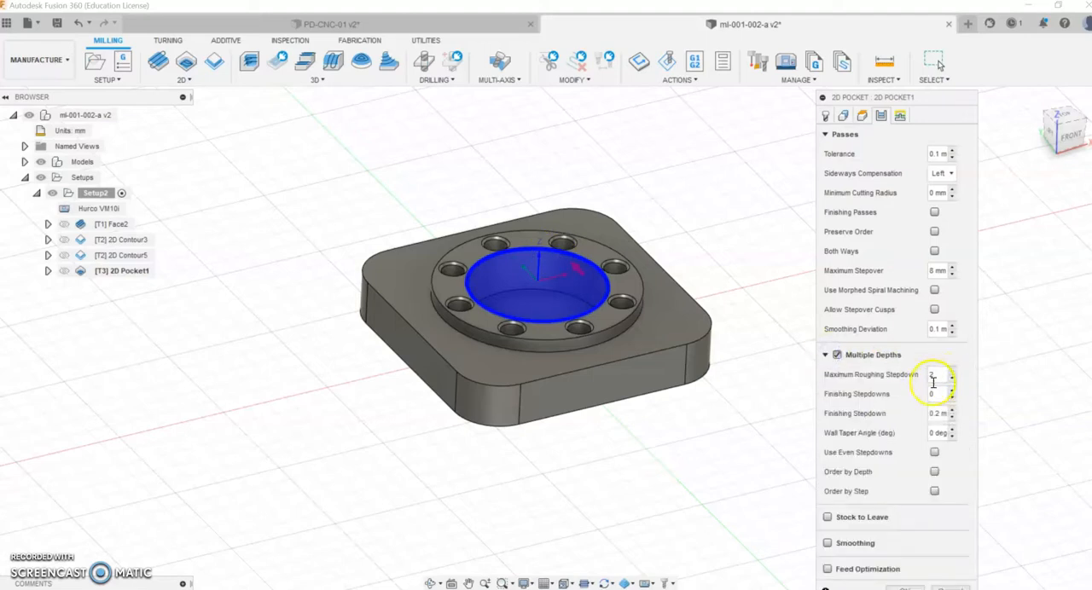
key(Return)
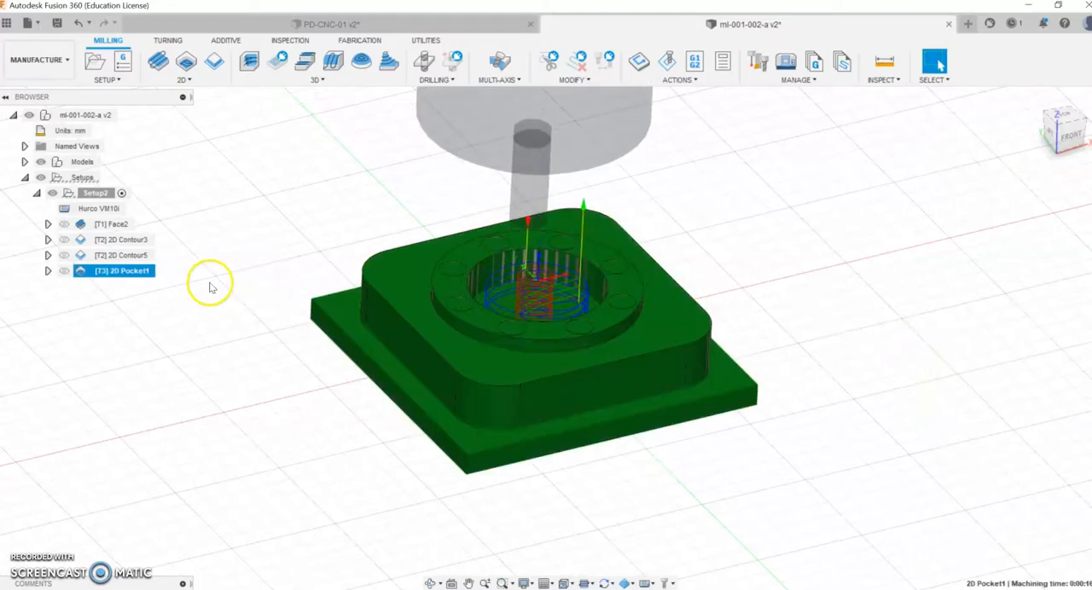
Step: Simulate the central bore's pocket operation, then close the simulation
right_click(121, 270)
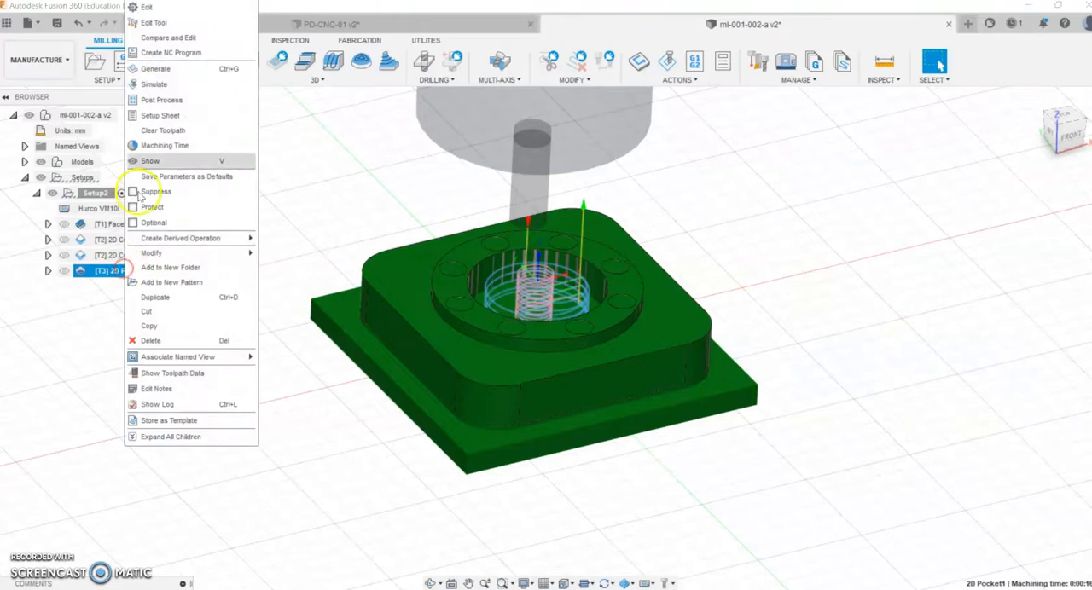
click(154, 84)
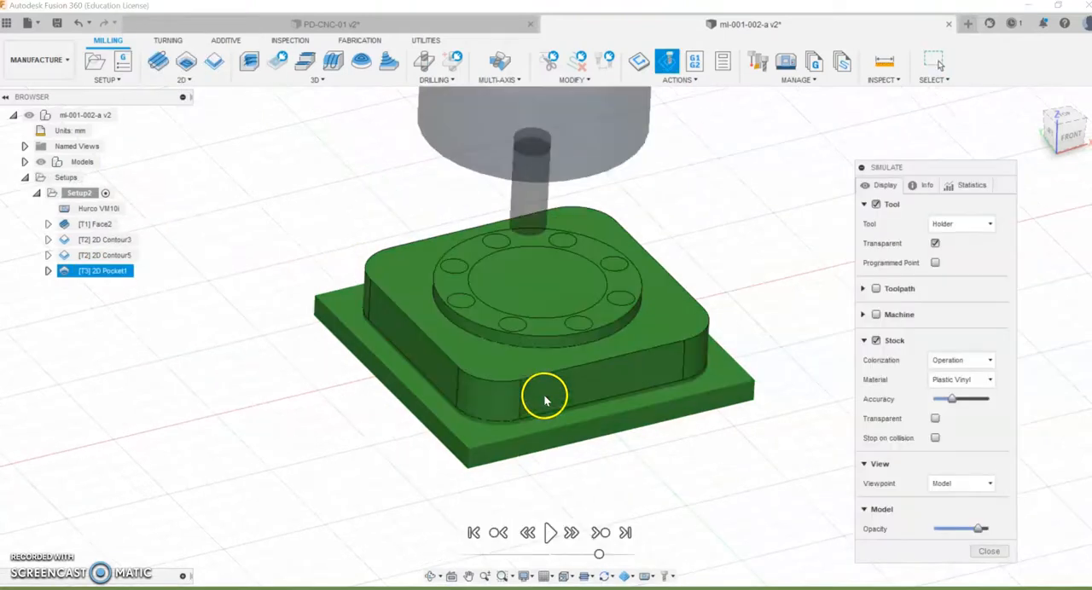
click(550, 532)
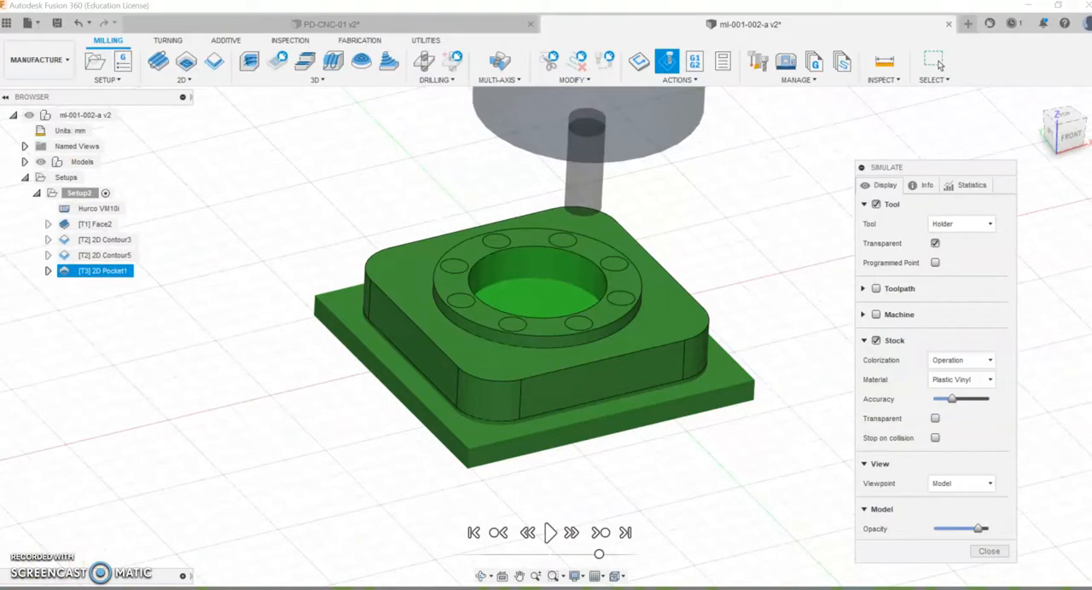
click(550, 533)
click(989, 551)
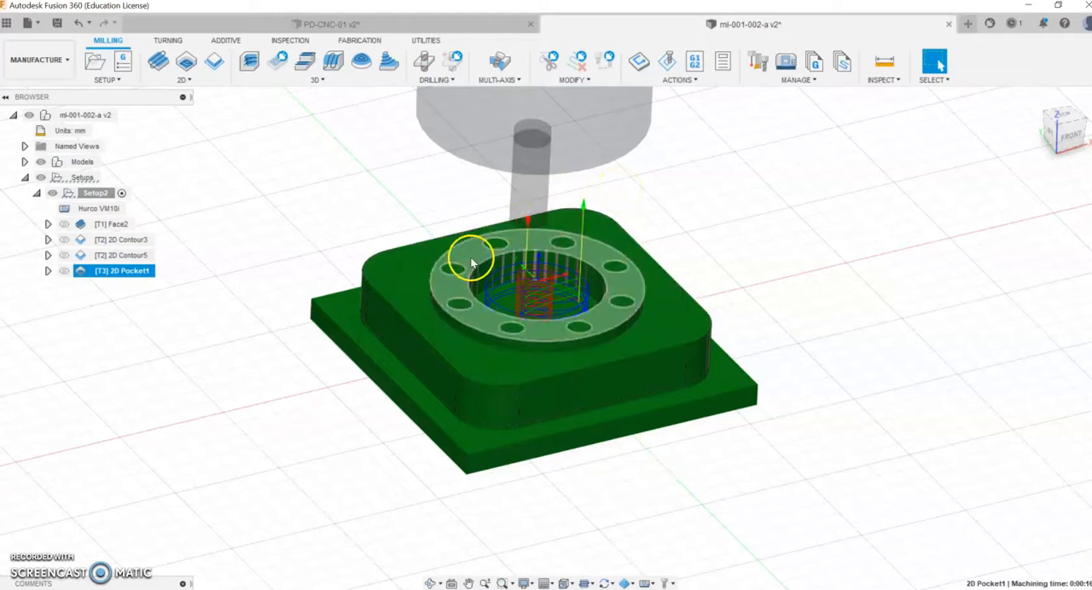
Step: Create a Drill operation in Setup2 with the 5 mm 118° drill from the Fusion 360 Library, filtering for millimetre drills
click(437, 81)
click(434, 95)
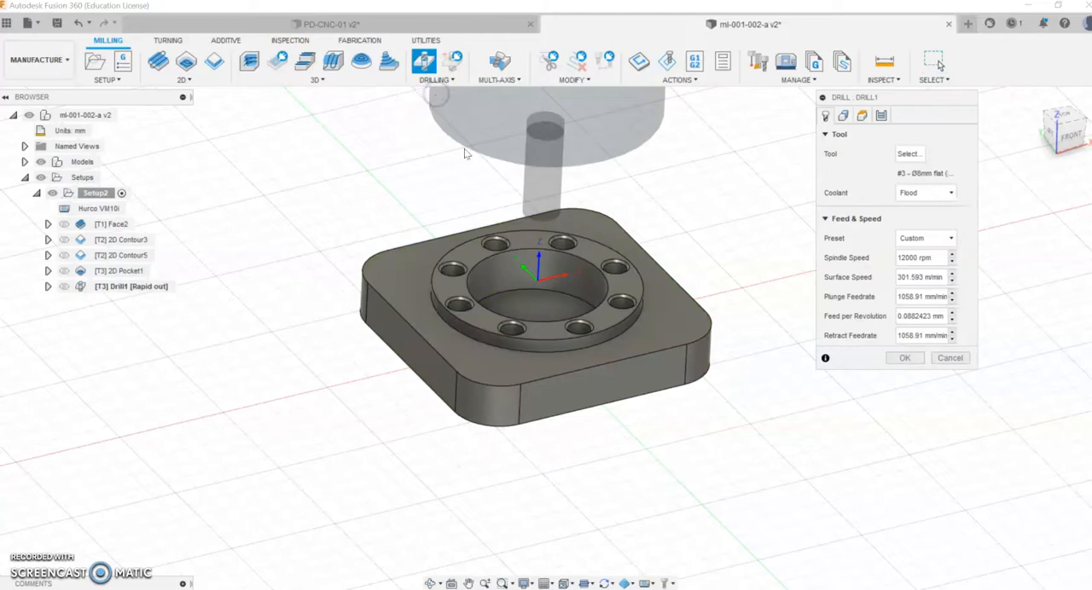
click(901, 154)
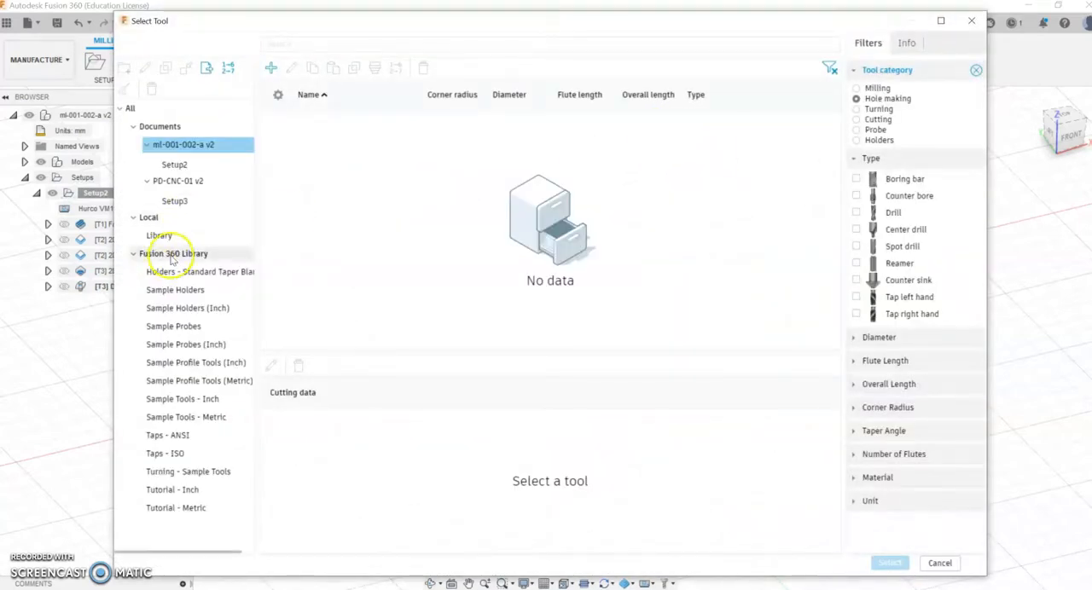
click(173, 254)
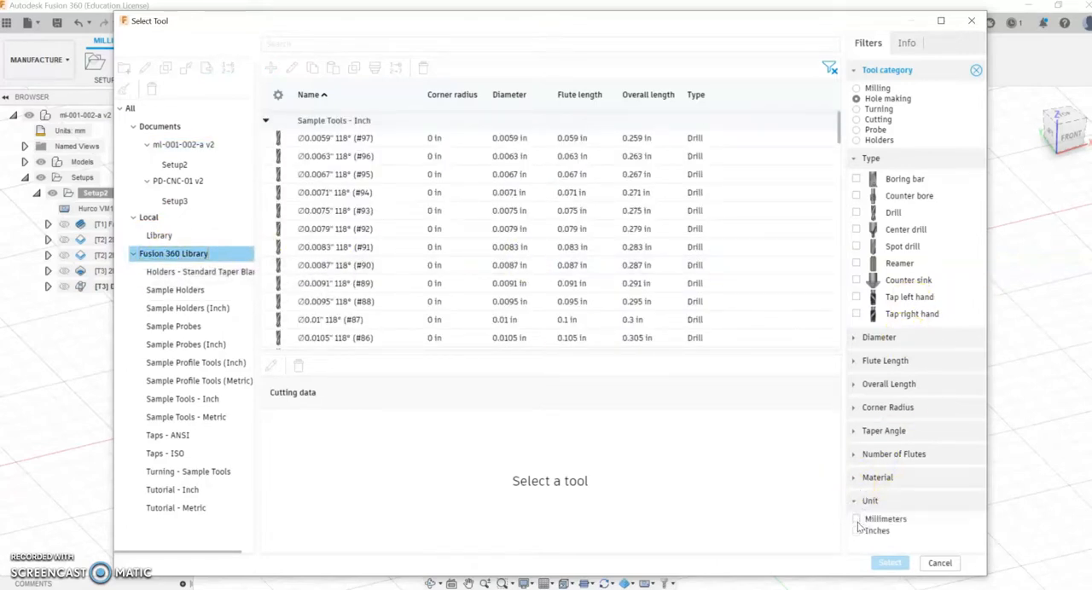
click(856, 520)
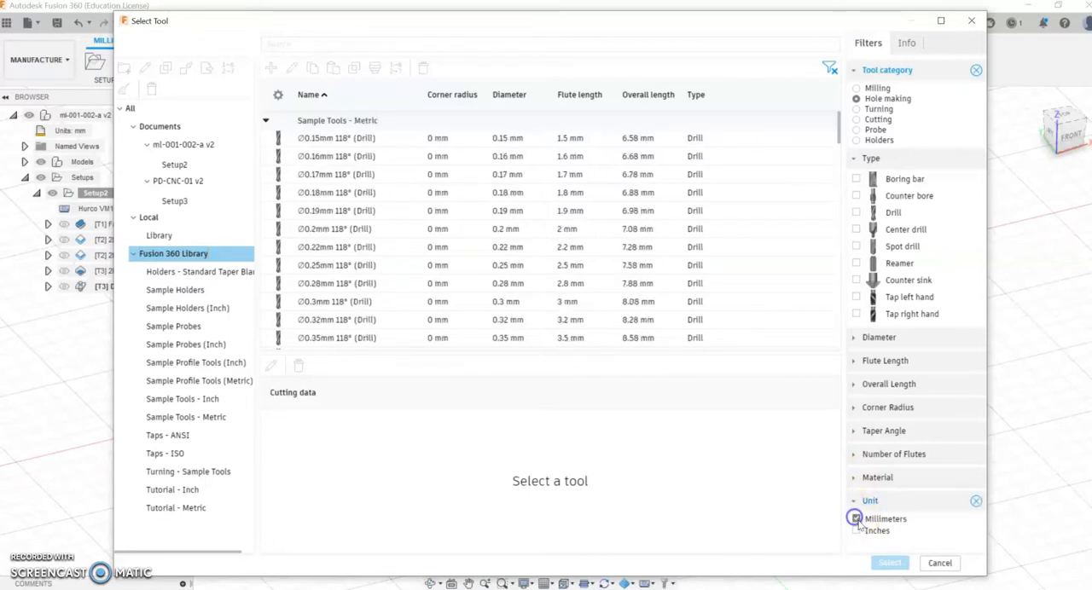
click(857, 212)
scroll(316, 243, down, 5)
scroll(326, 265, down, 15)
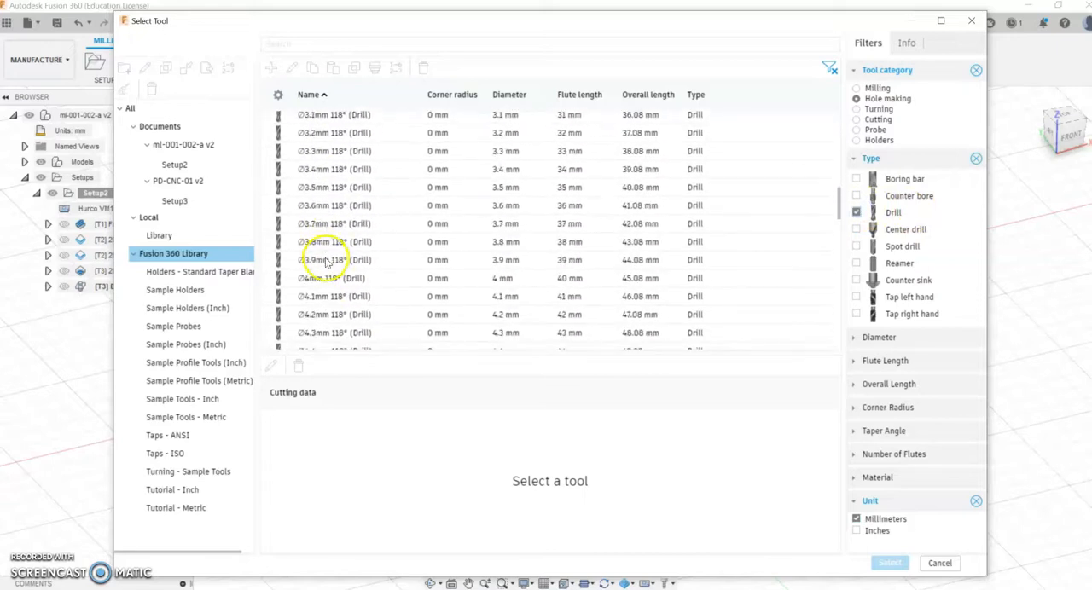
scroll(328, 265, up, 4)
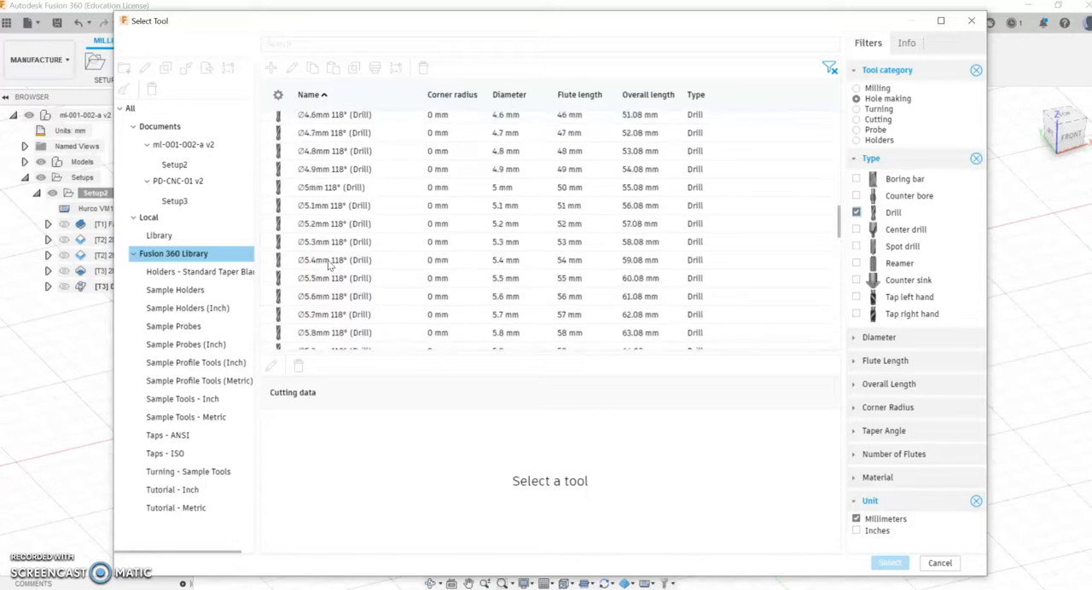
click(333, 187)
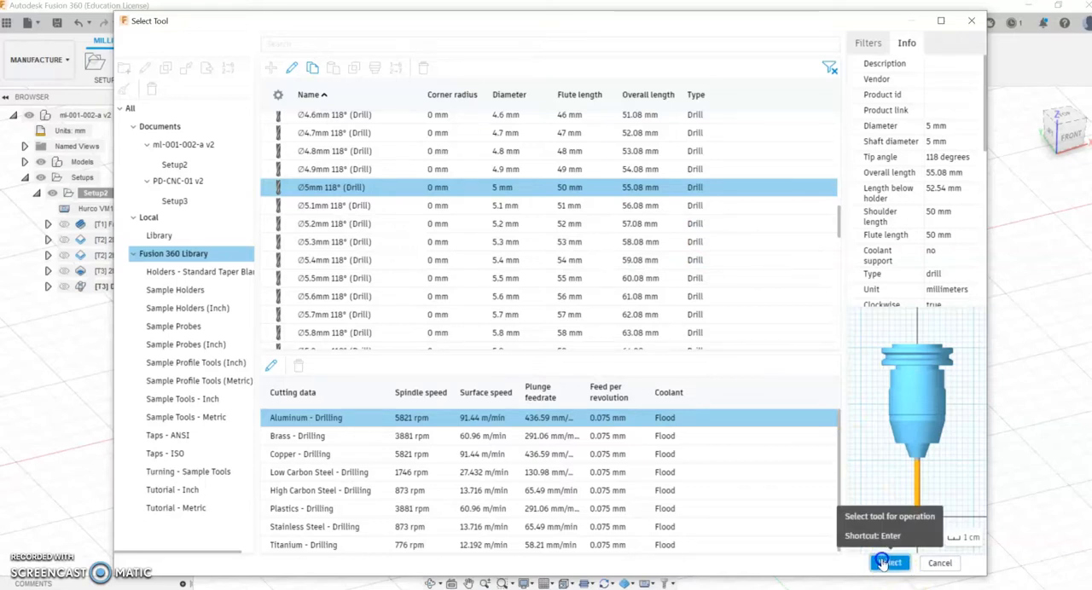
click(884, 563)
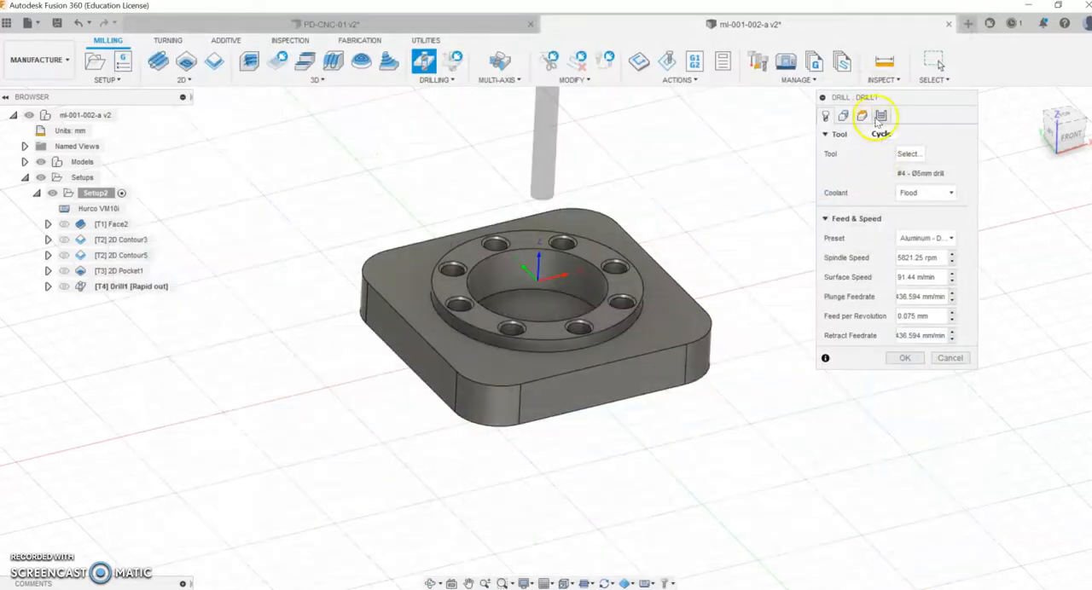
Step: Select the eight ring holes for drilling and generate the toolpath, keeping the hole top and bottom heights and the rapid-out cycle
click(843, 115)
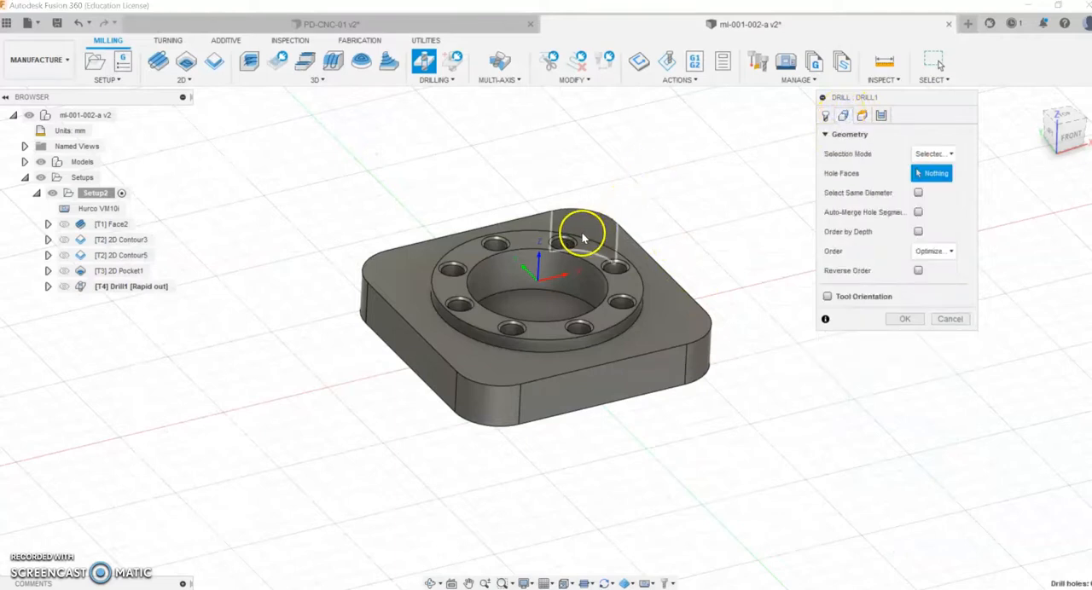
click(562, 248)
click(614, 271)
click(629, 306)
click(579, 331)
click(511, 327)
click(458, 306)
click(455, 277)
click(495, 245)
click(863, 117)
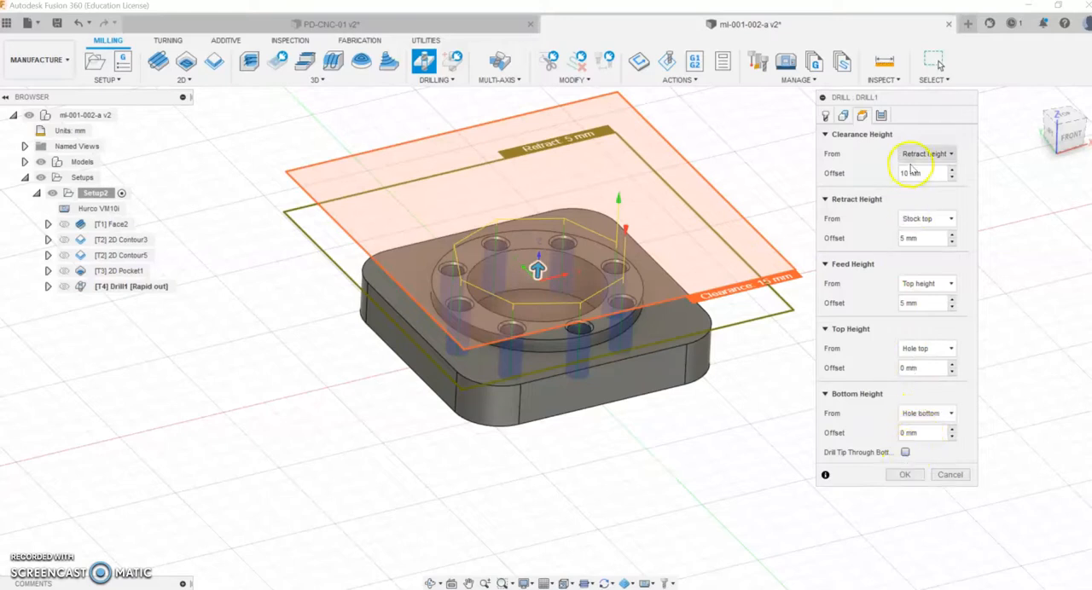
click(883, 117)
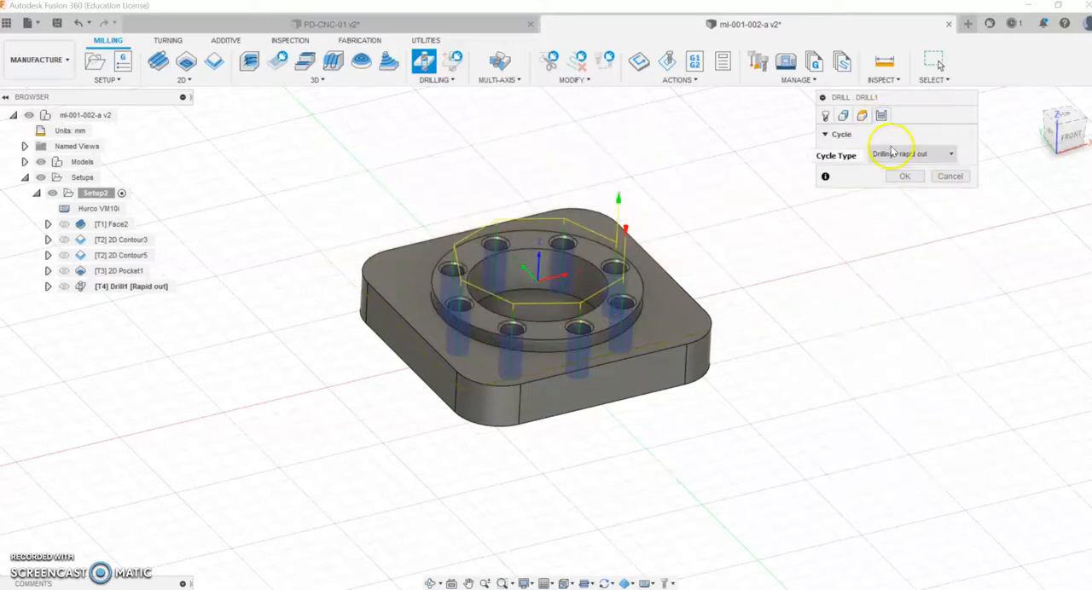
click(905, 176)
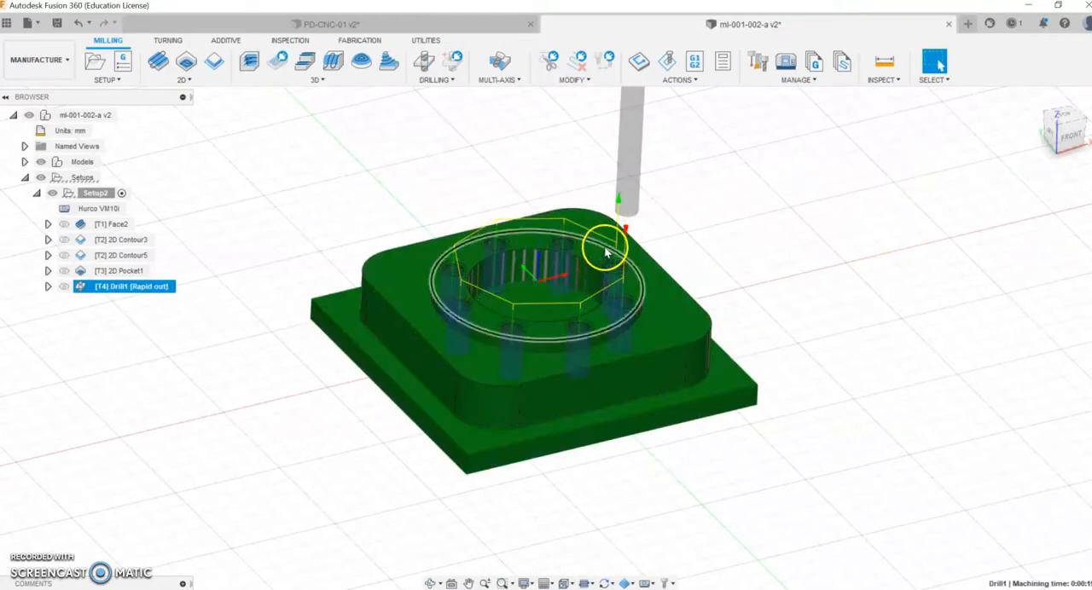
Step: Simulate the drilling of the eight ring holes
right_click(102, 286)
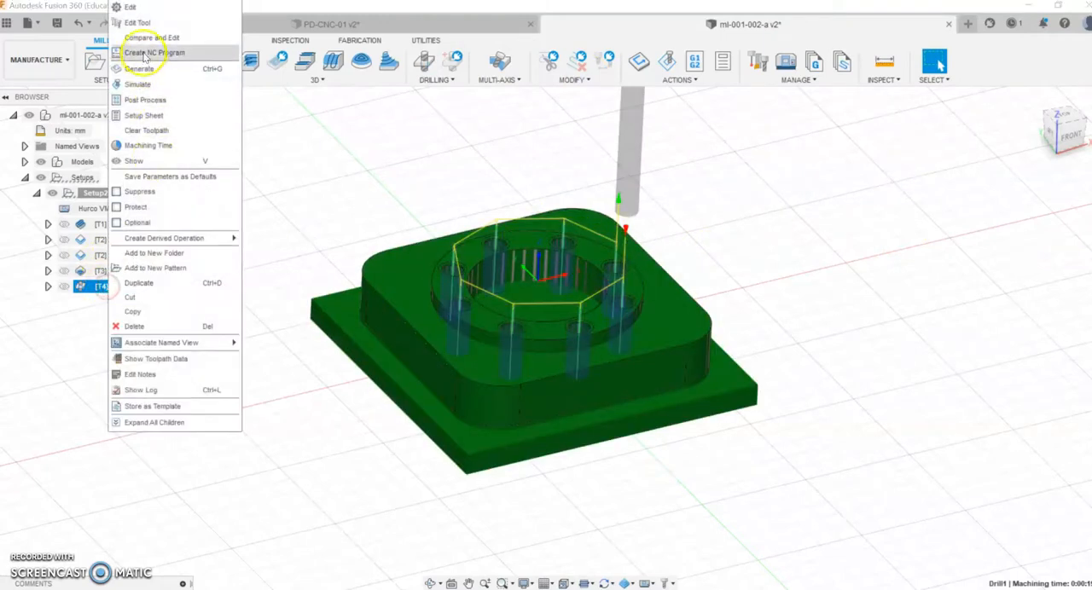
click(138, 86)
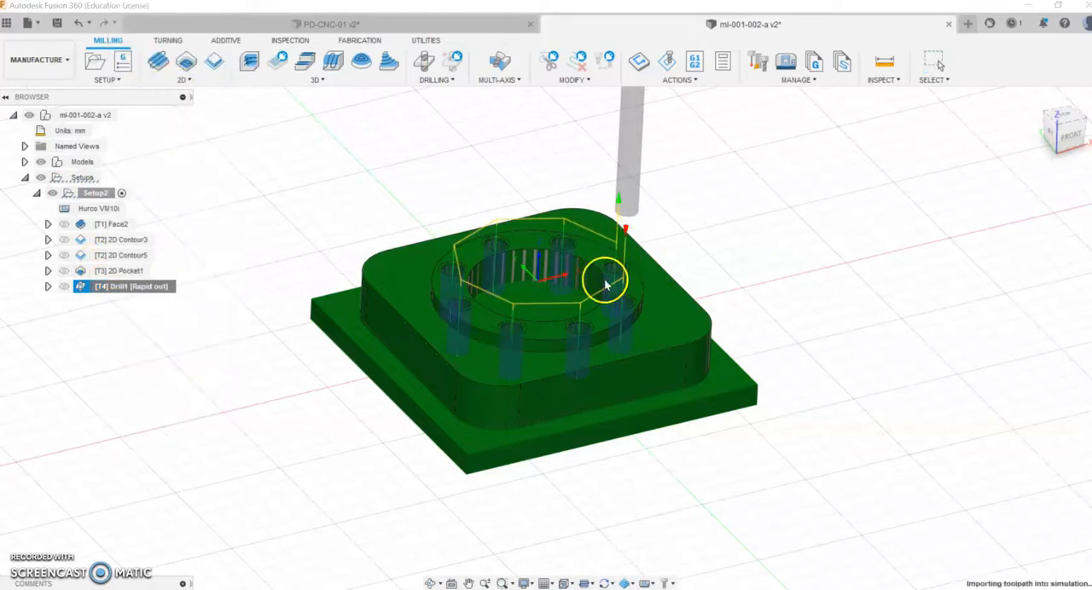
click(549, 534)
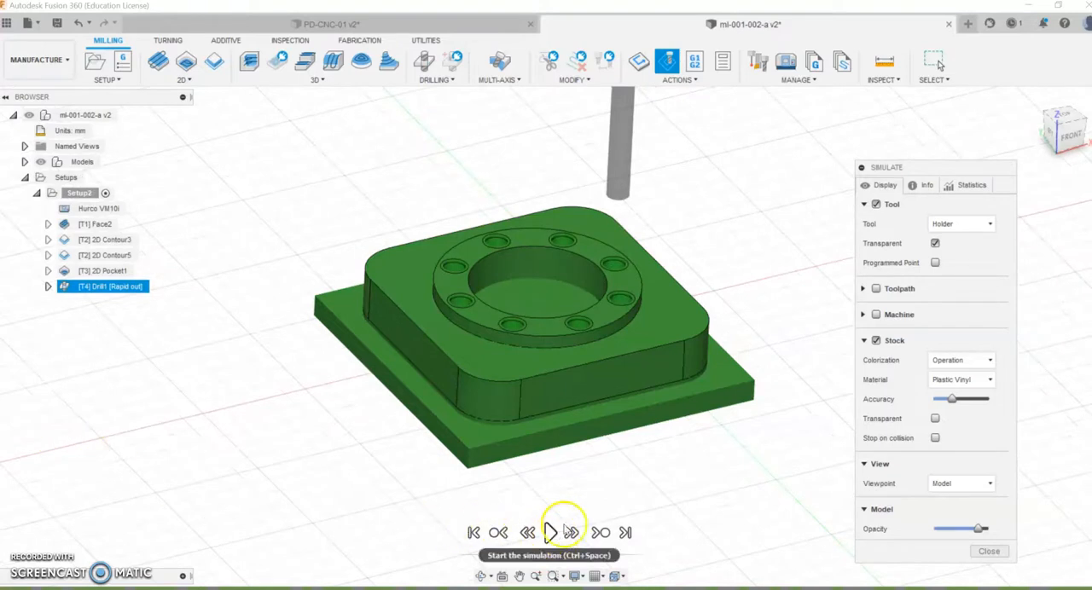
Step: Close the simulation and create another Drill operation with the 6 mm M6 tap from the Fusion 360 Library, filtering for right-hand taps in millimetres
click(987, 552)
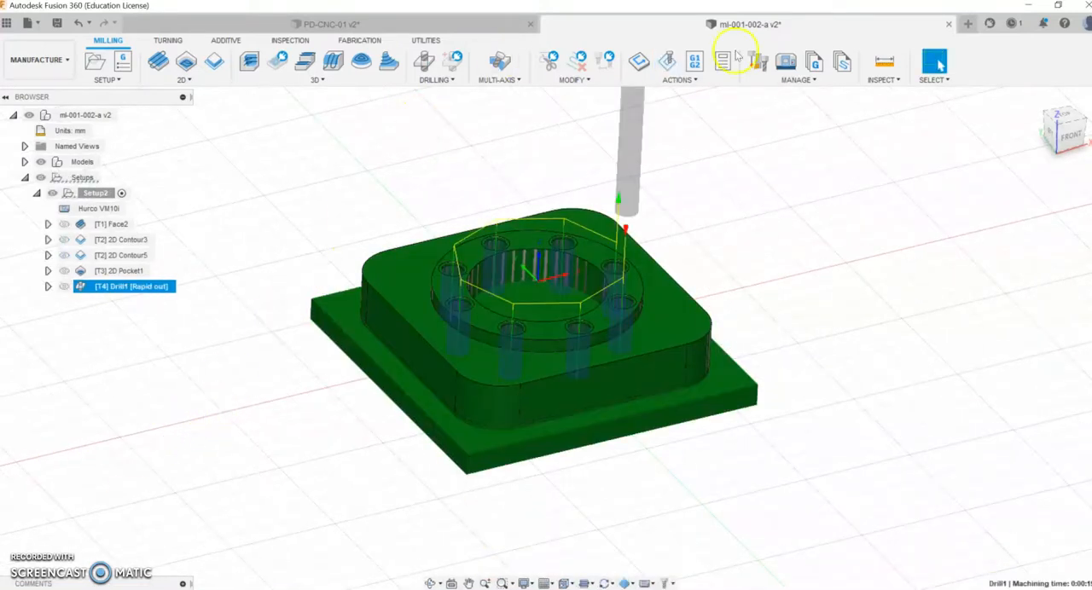
click(424, 81)
click(431, 92)
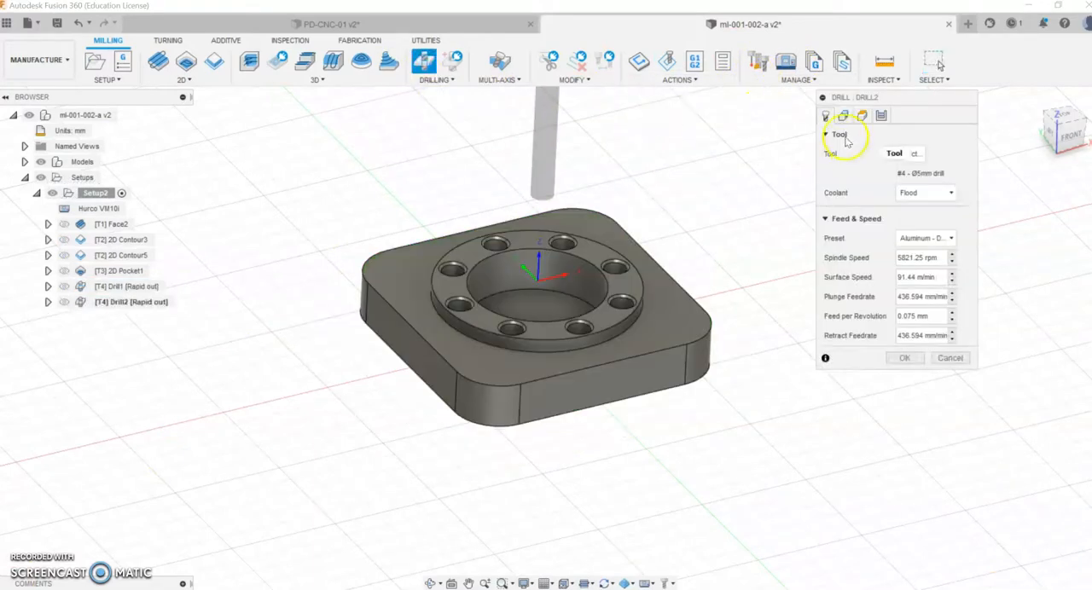
click(915, 171)
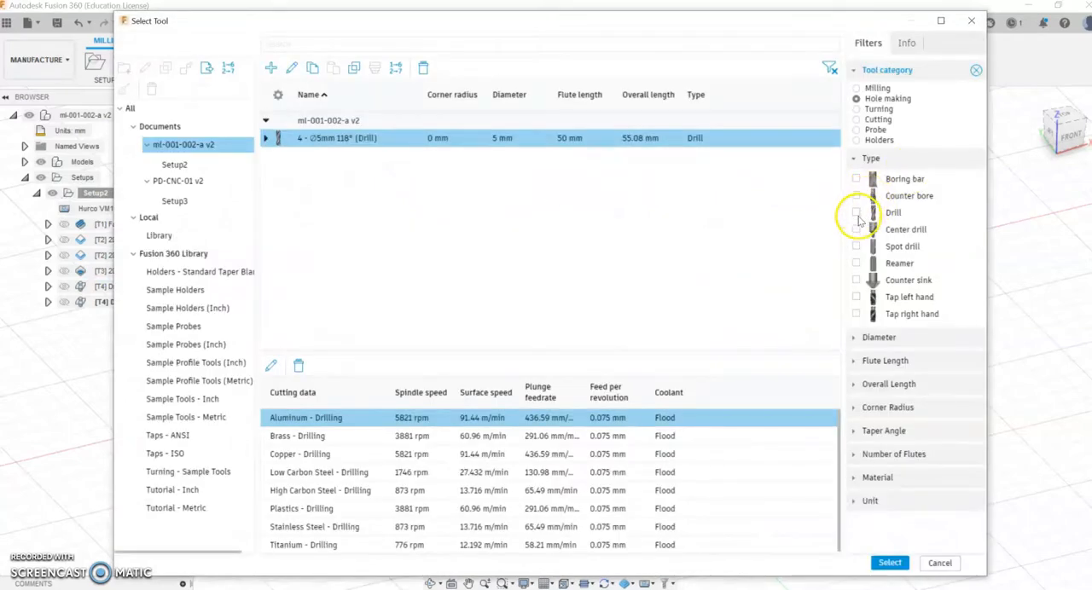
click(856, 314)
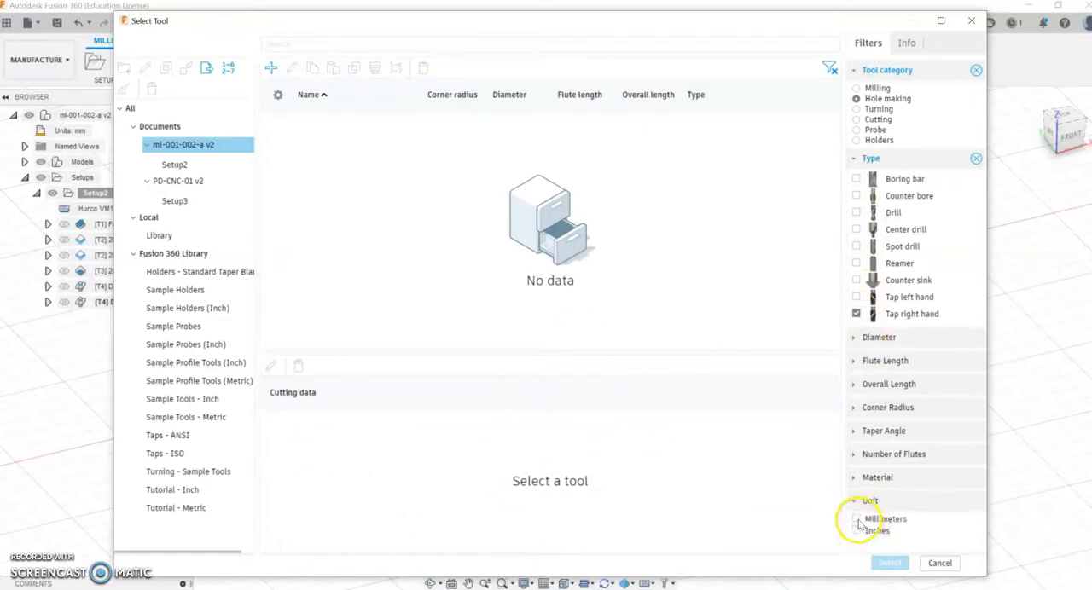
click(855, 518)
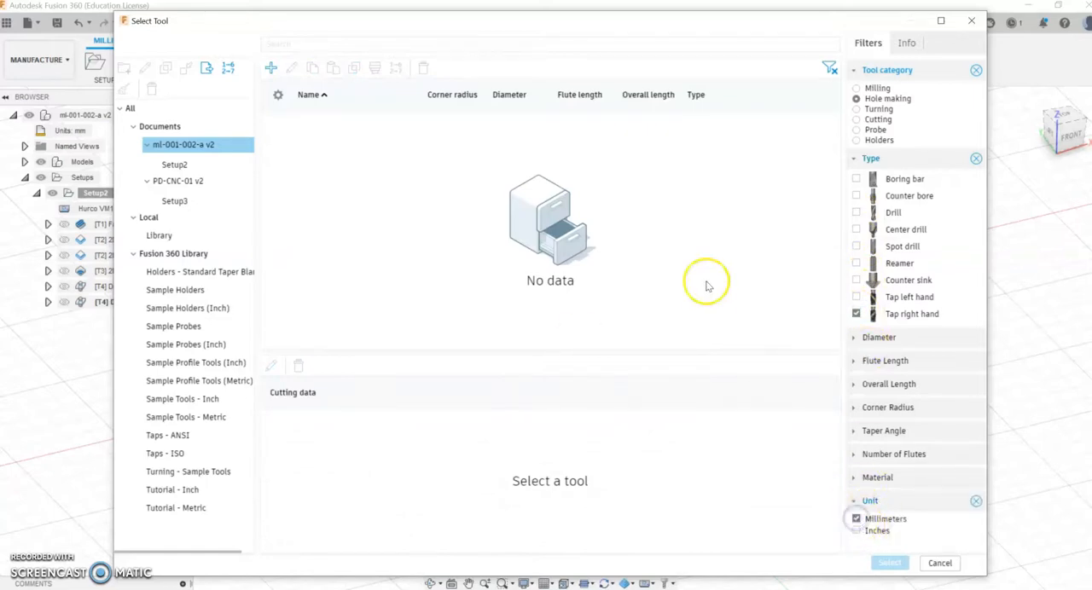
click(171, 256)
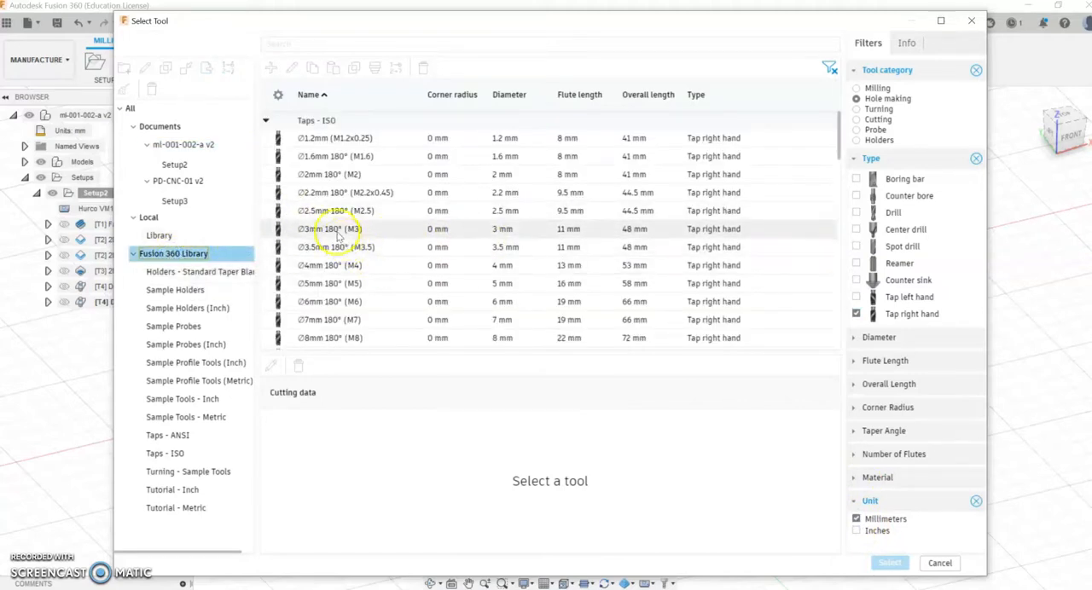
scroll(340, 233, down, 2)
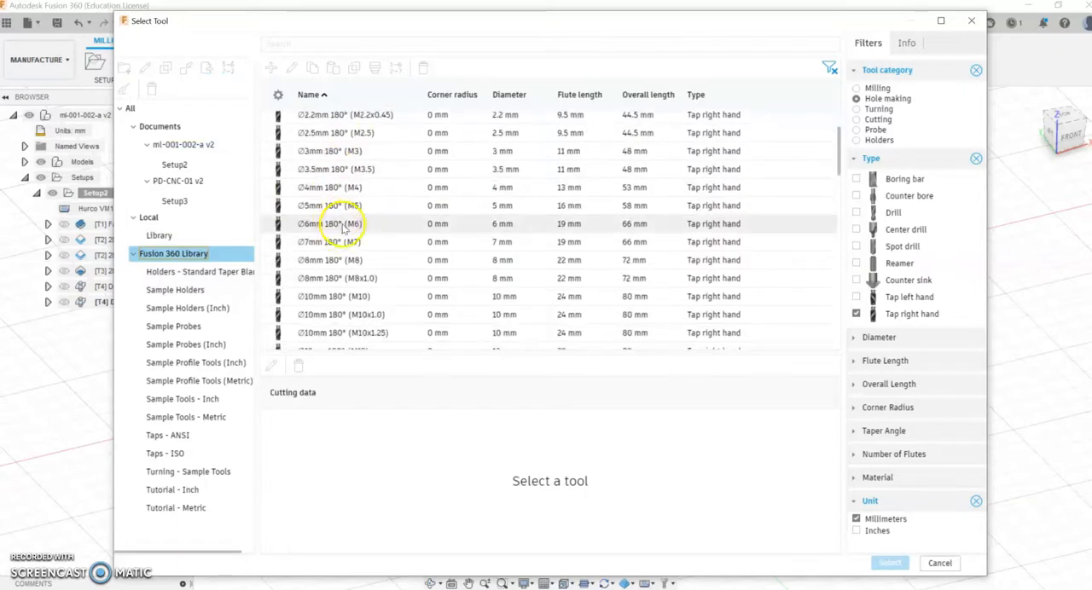
click(345, 223)
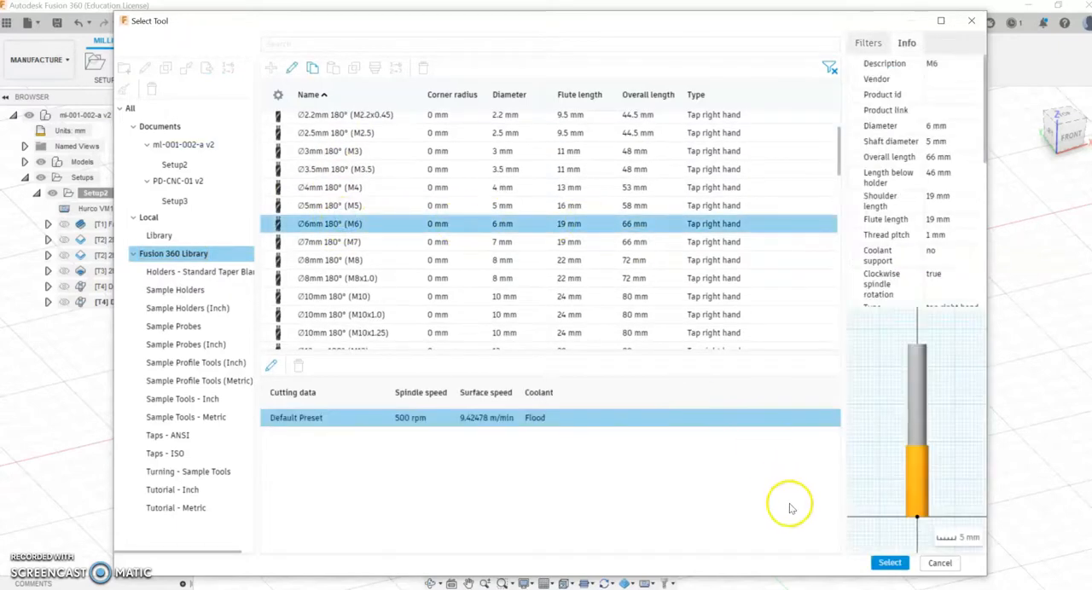
click(891, 564)
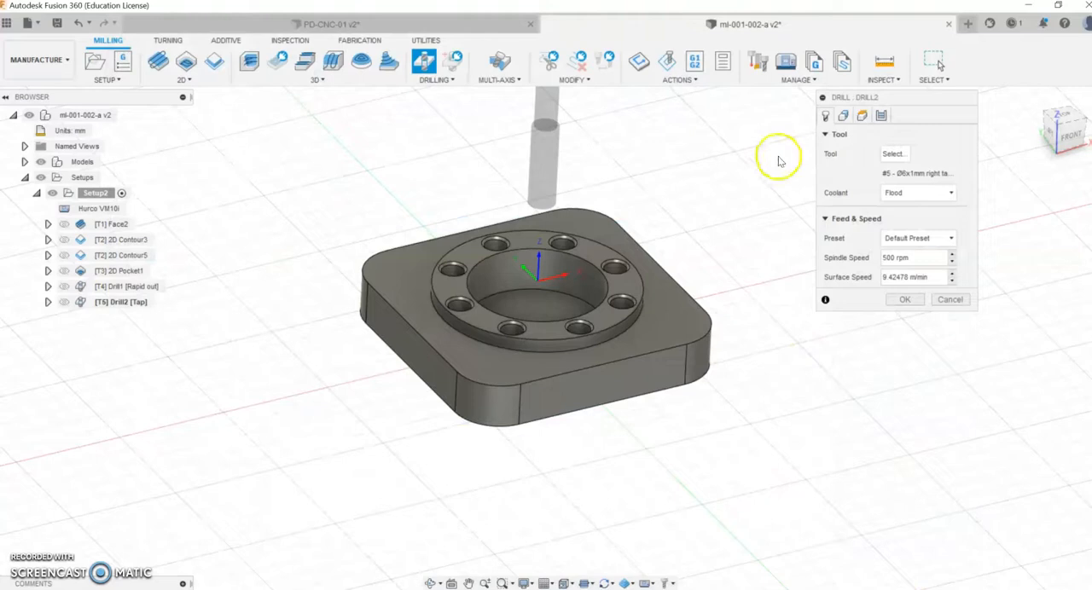
Step: Select the eight ring hole faces as the geometry for the M6 tapping operation
click(844, 116)
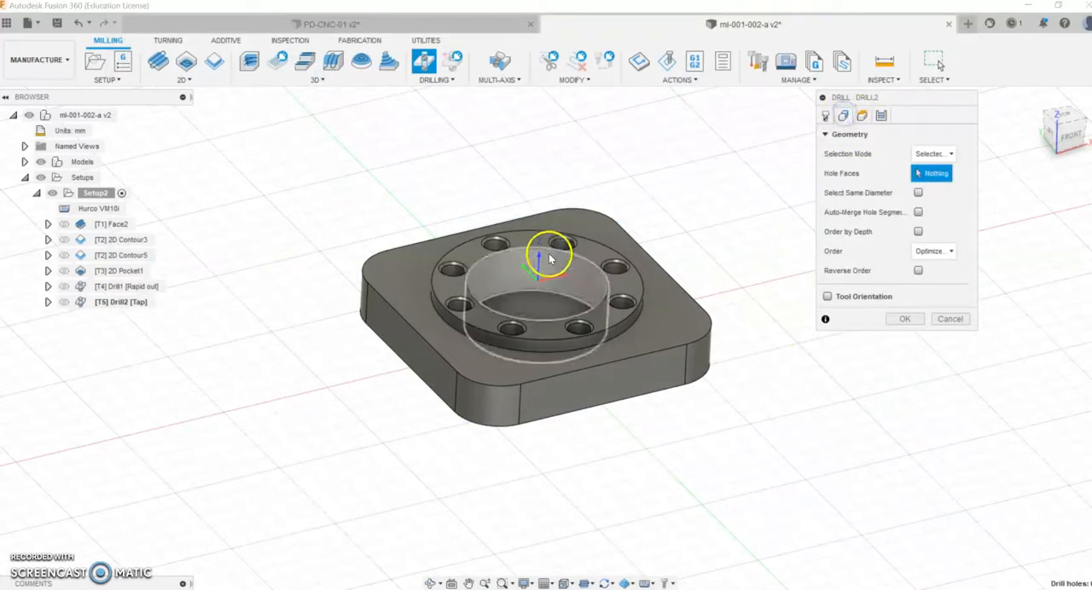
click(559, 247)
click(616, 263)
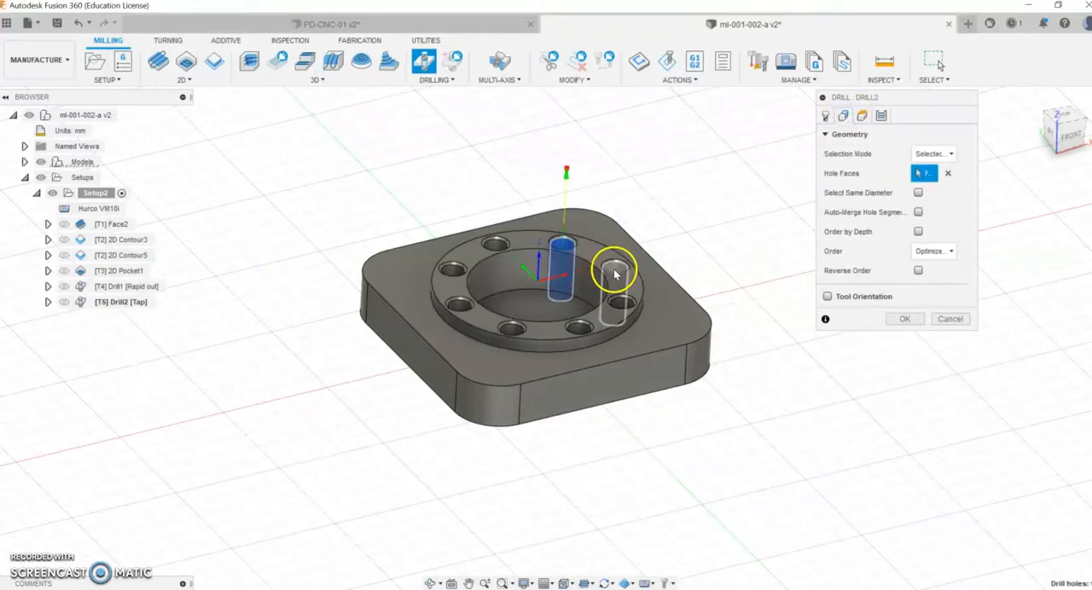
click(613, 317)
click(577, 329)
click(513, 328)
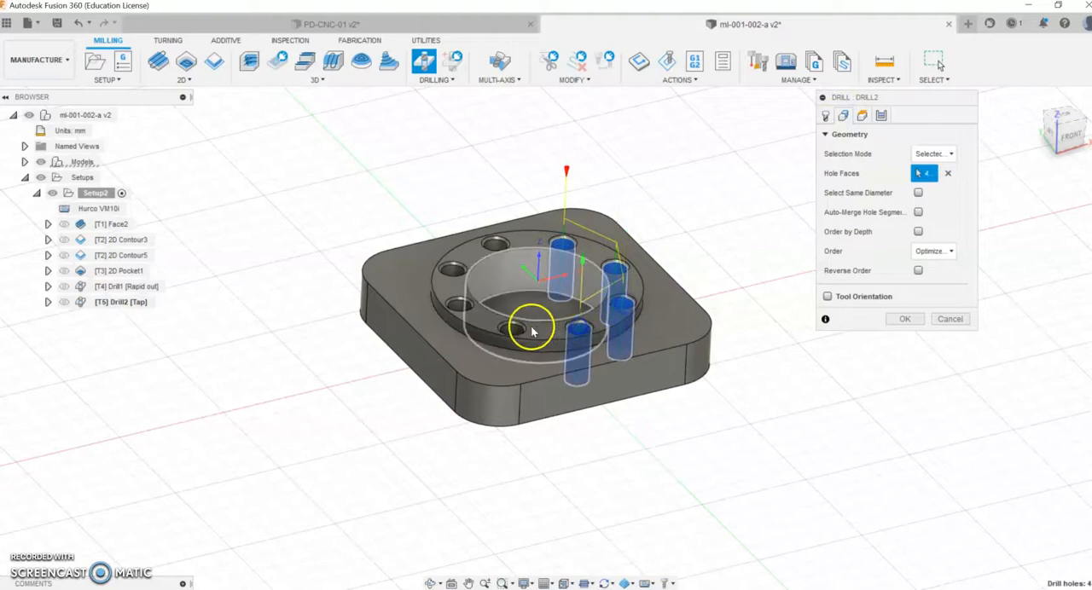
click(462, 308)
click(456, 271)
click(491, 247)
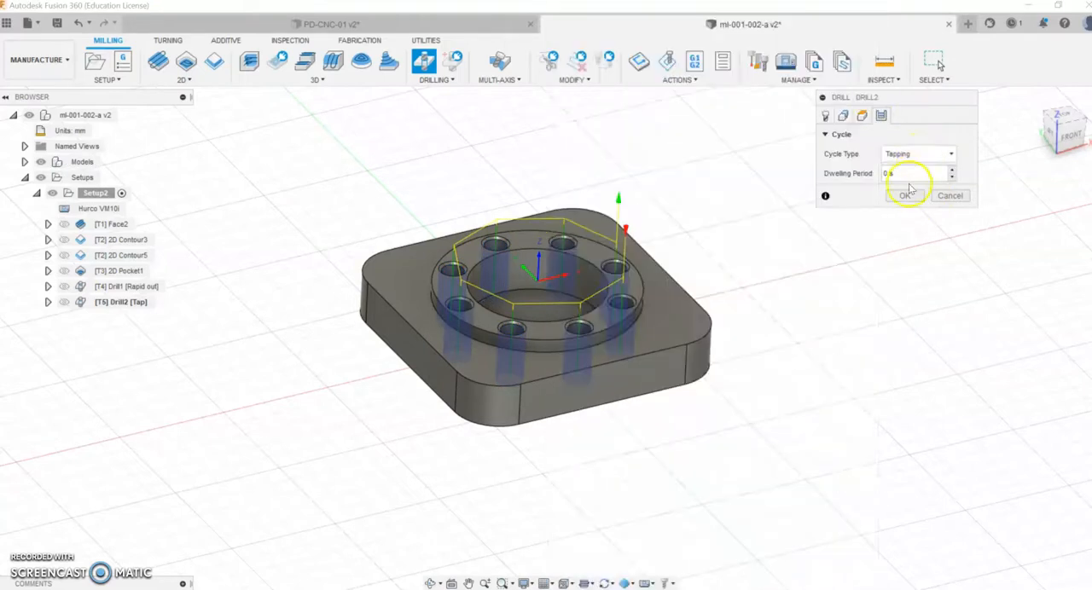
Step: Set the bottom height offset to +3 mm from the hole bottom and generate the tapping toolpath
click(861, 116)
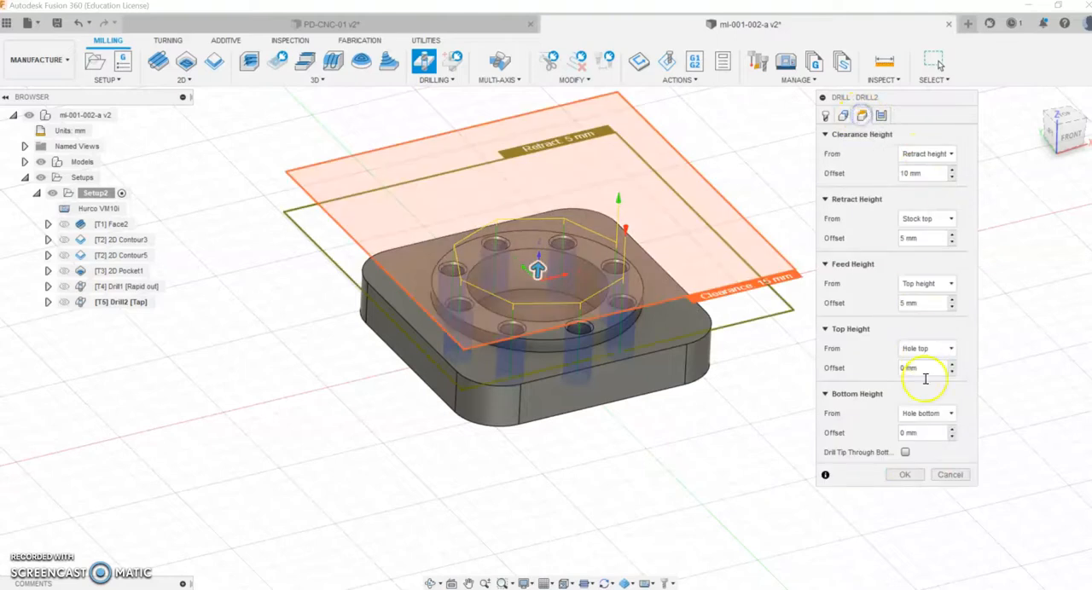
click(921, 433)
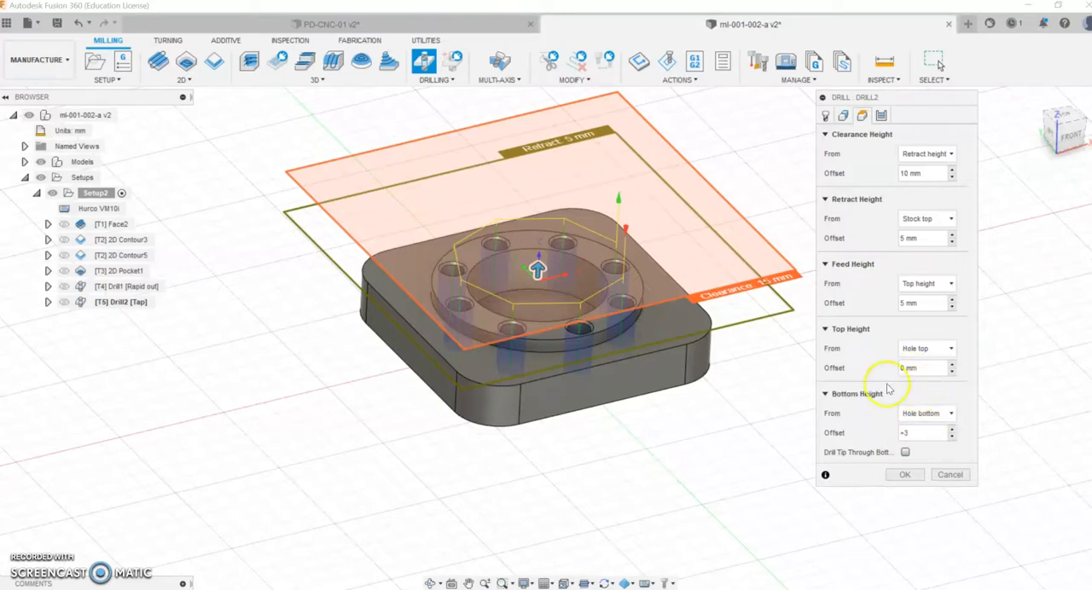
click(903, 476)
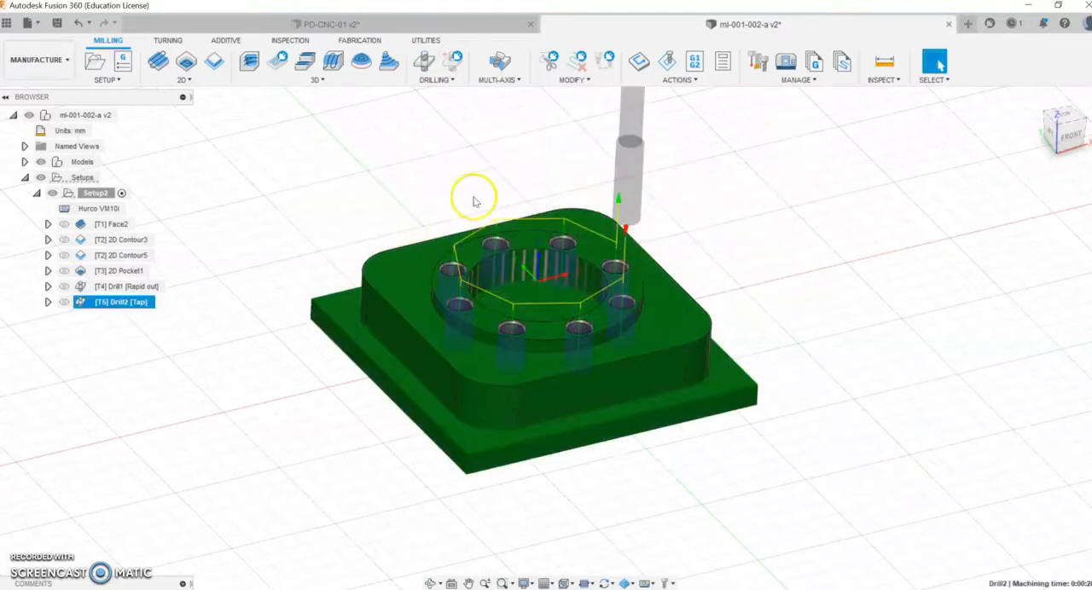
Step: Inspect the ring holes up close and compare the toolpaths of the drilling and tapping operations
click(93, 196)
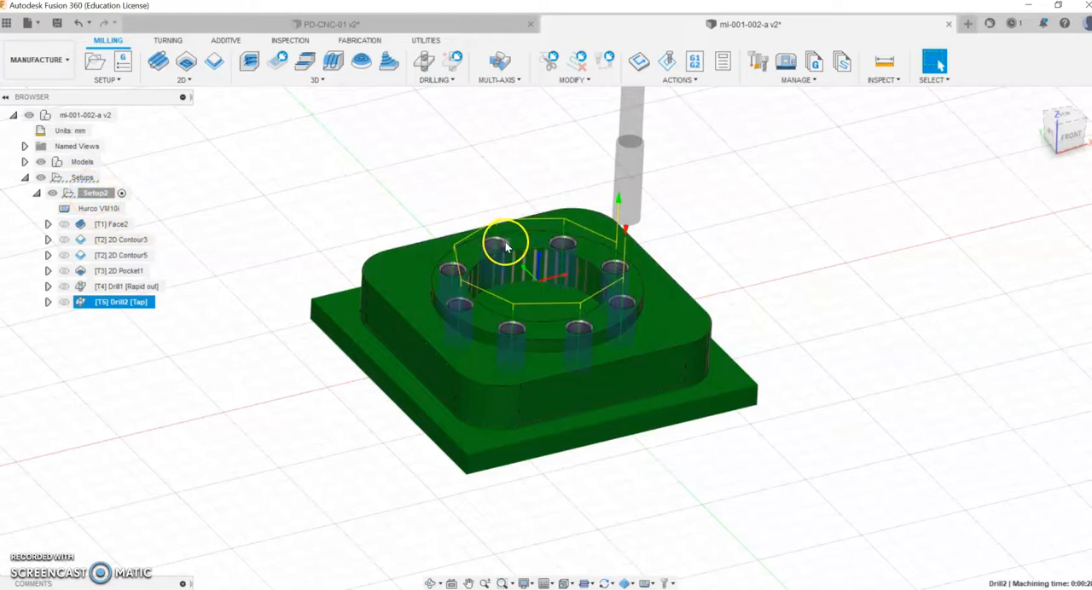
scroll(505, 243, up, 3)
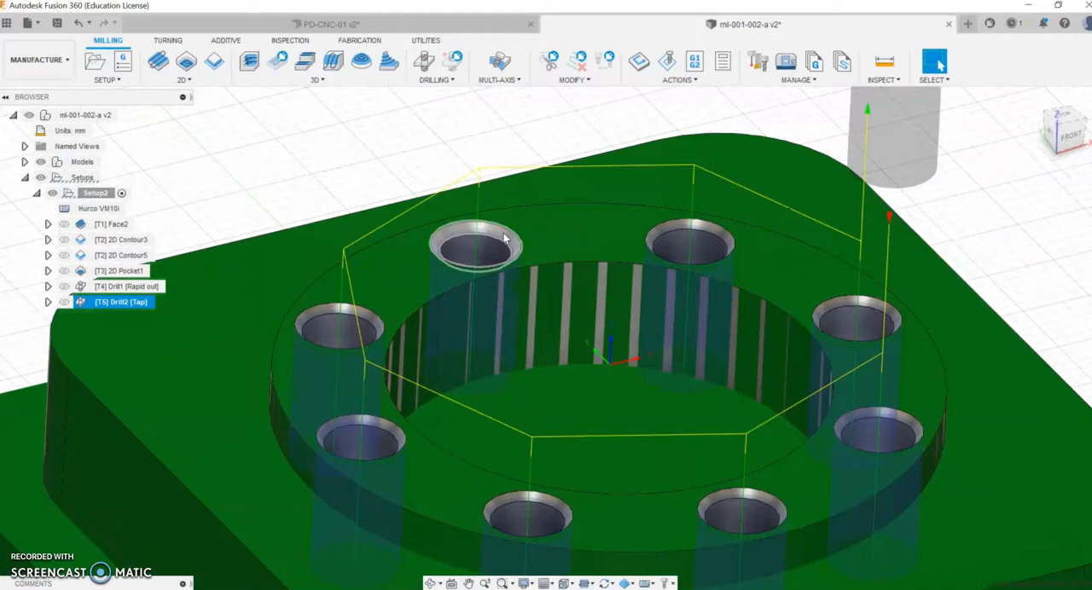
scroll(505, 244, down, 5)
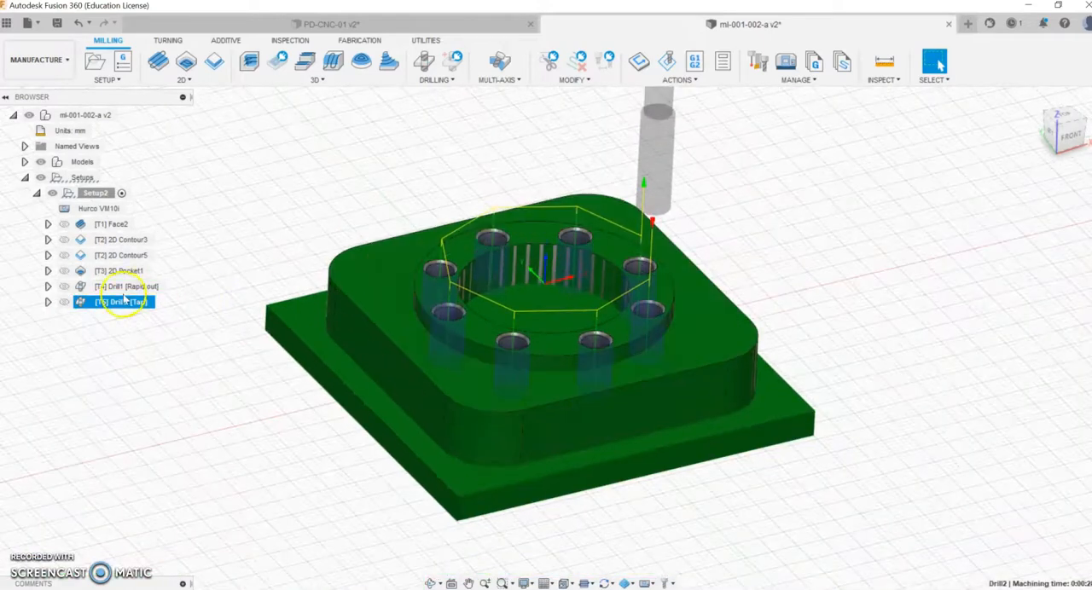
click(122, 288)
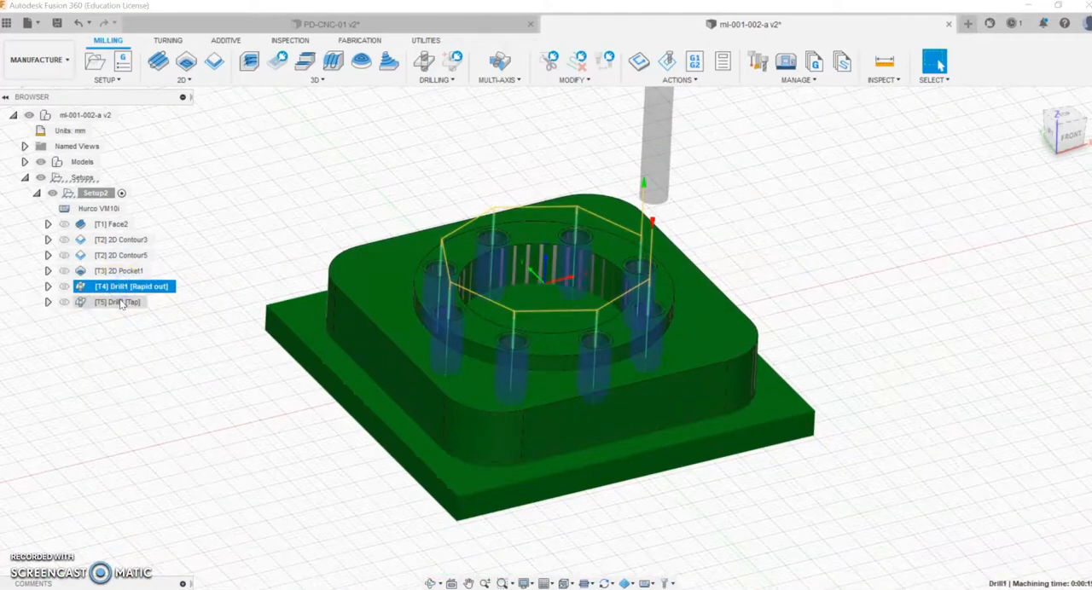
click(120, 307)
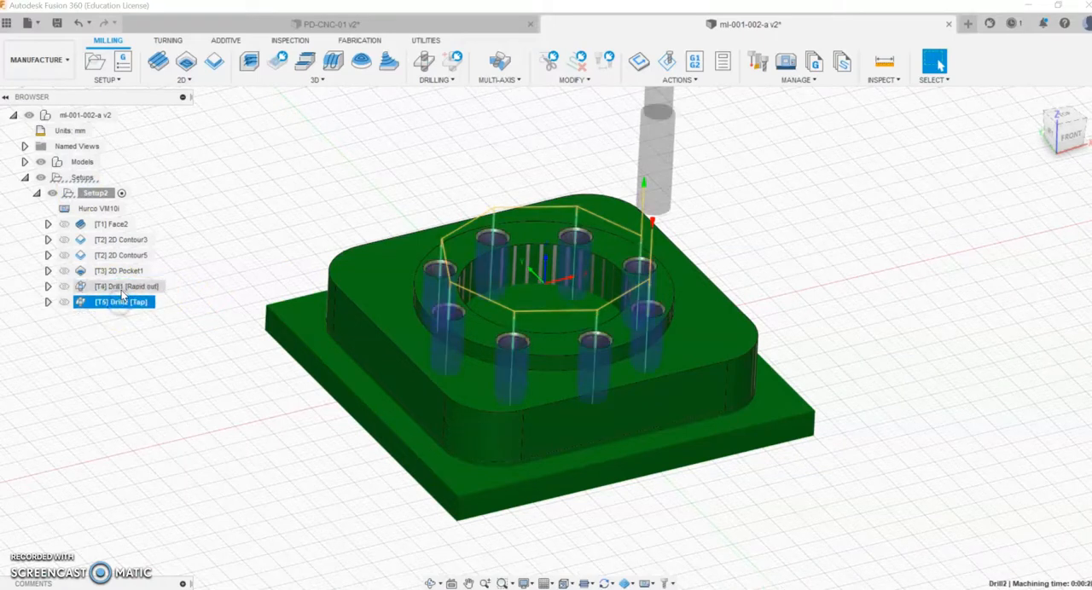
Step: Simulate all of Setup2's operations from facing through tapping, adjusting the playback speed, and examine the machined stock
click(98, 191)
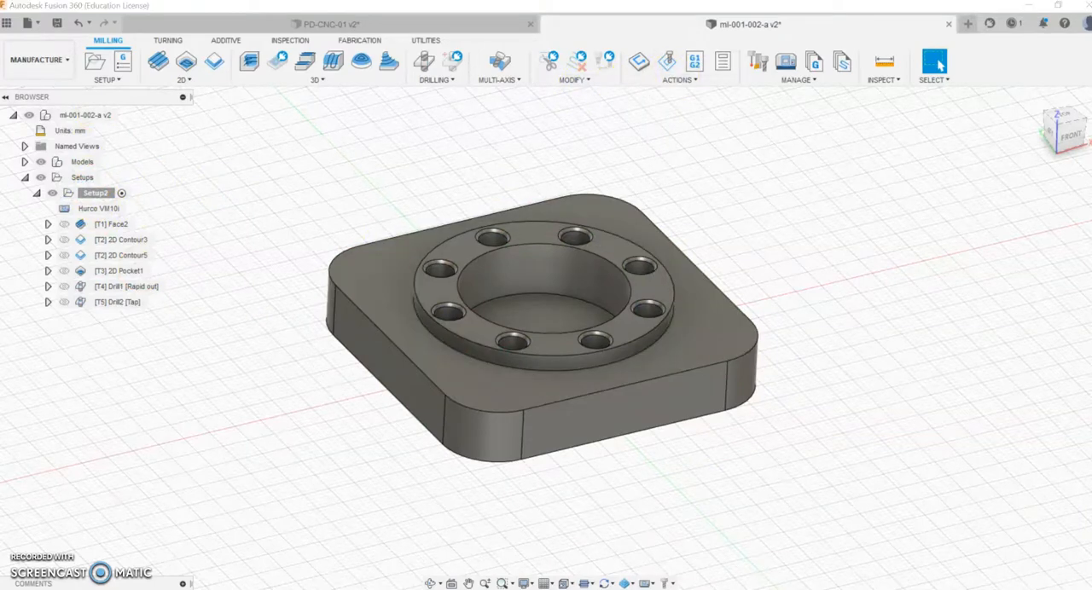
click(664, 65)
click(547, 533)
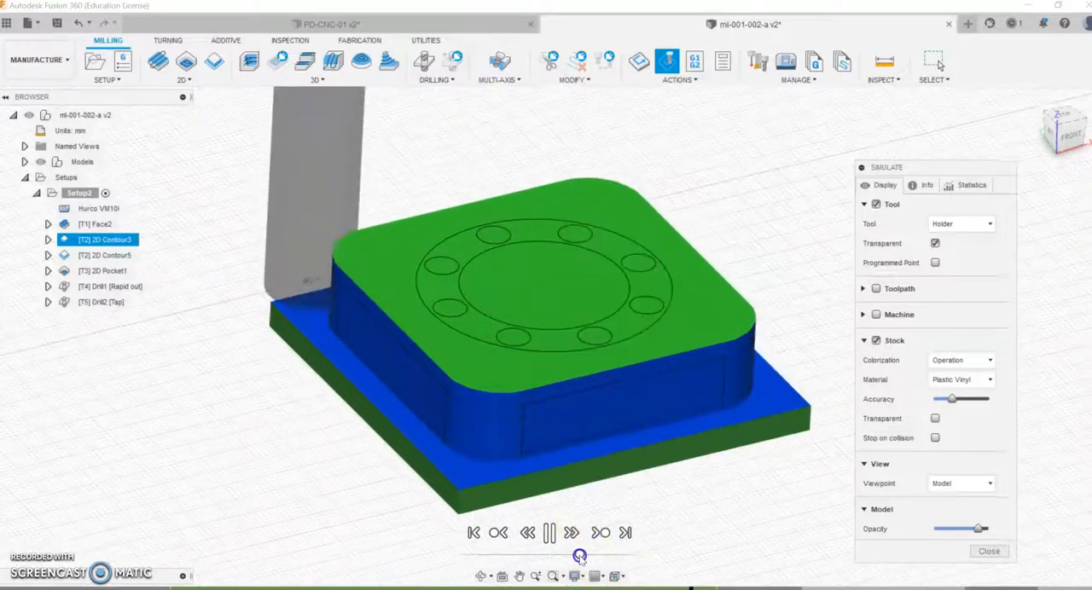
mouse_move(590, 558)
mouse_down()
mouse_move(568, 559)
mouse_move(595, 556)
mouse_up()
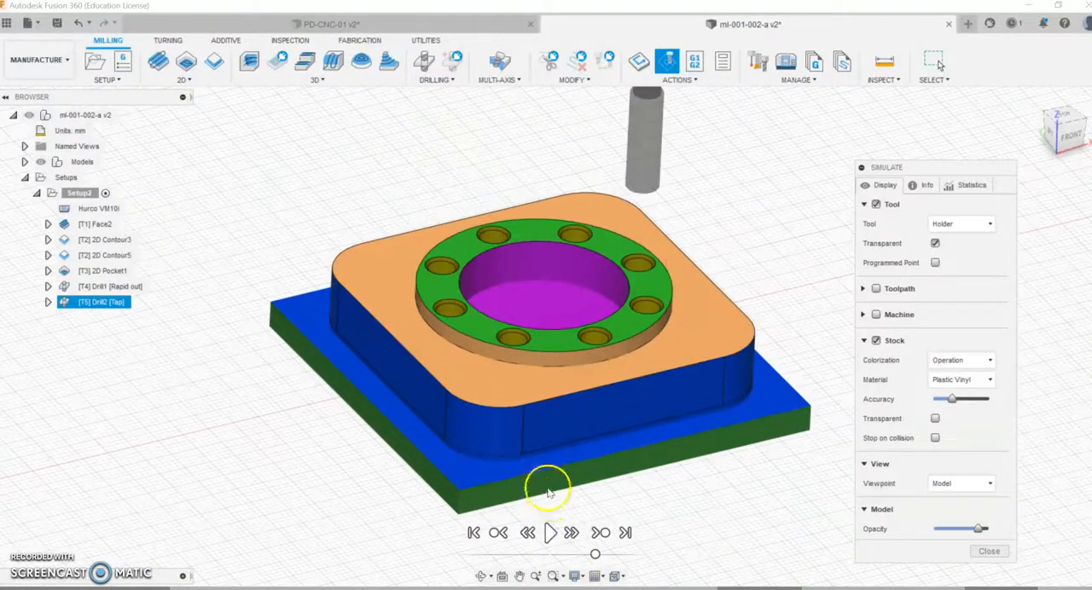
scroll(554, 488, down, 3)
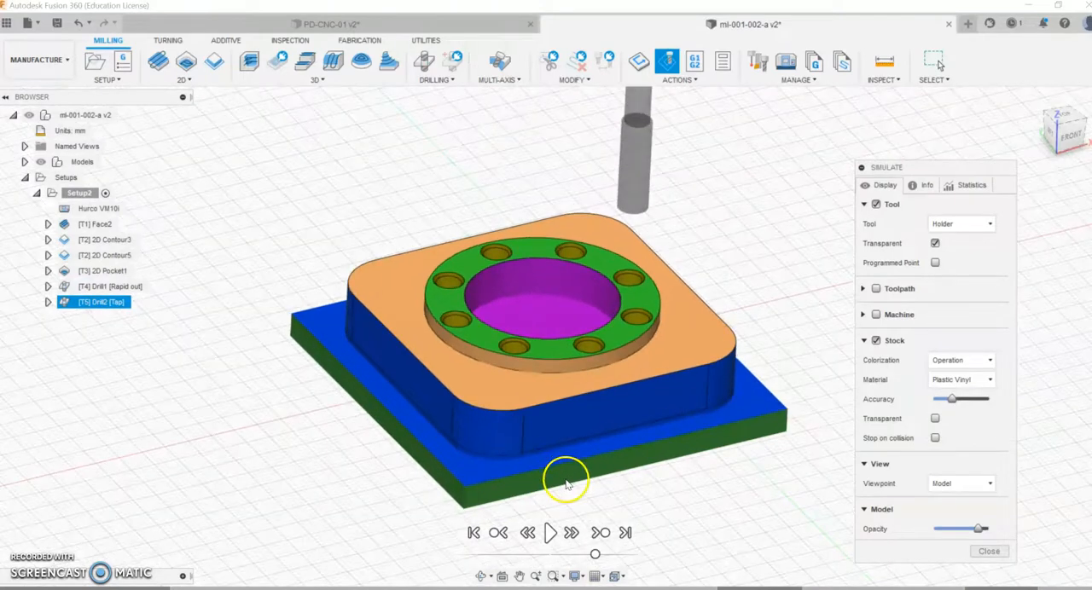